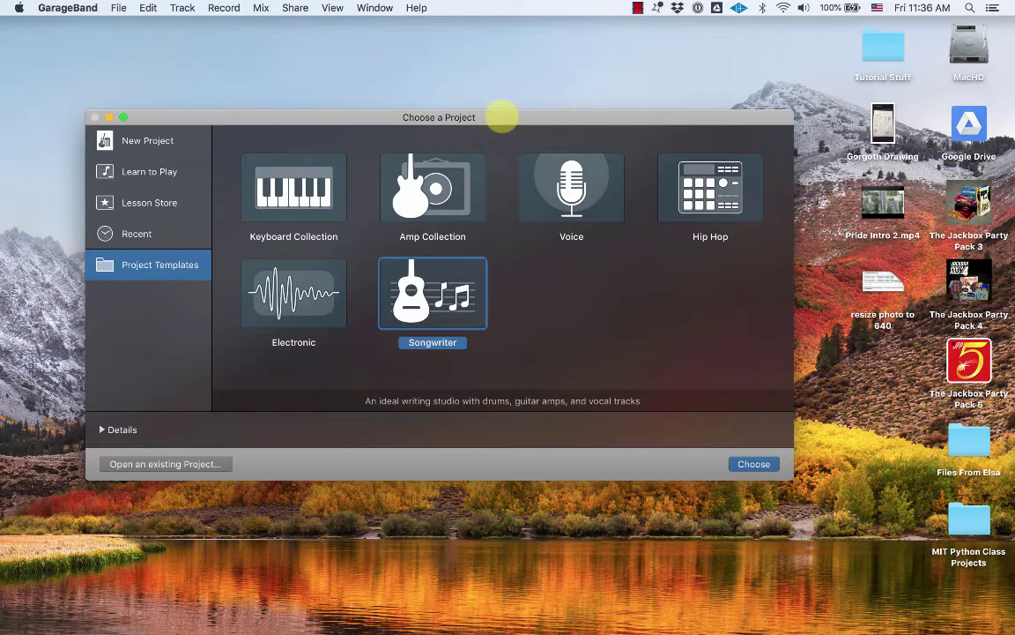
Select the Hip Hop template in the project chooser
drag(503, 116, 505, 96)
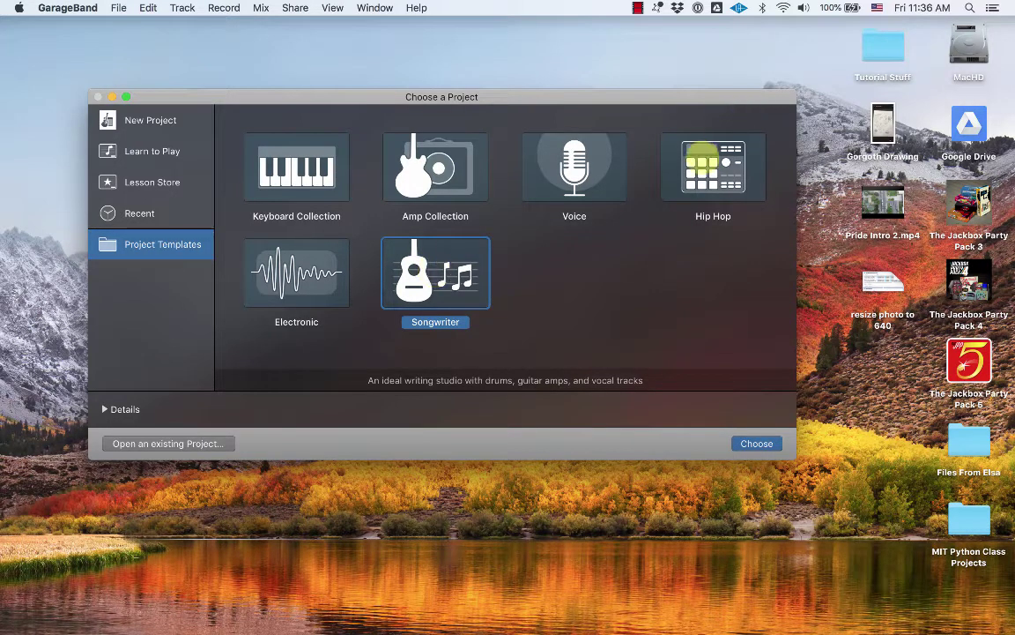
click(703, 166)
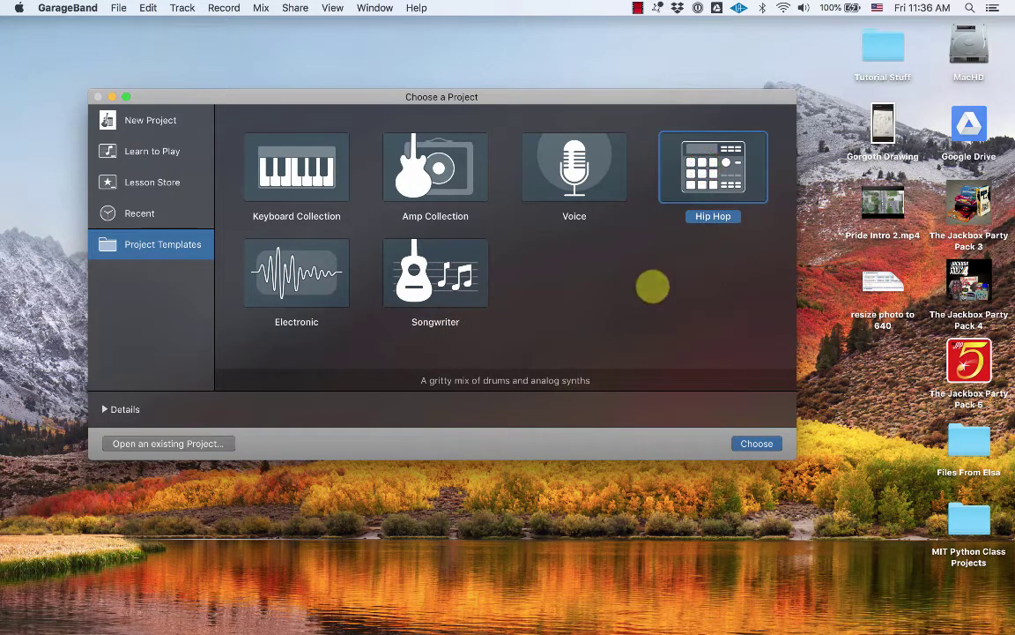
Create the Hip Hop project and play the Trap Door drummer beat, then stop
click(756, 444)
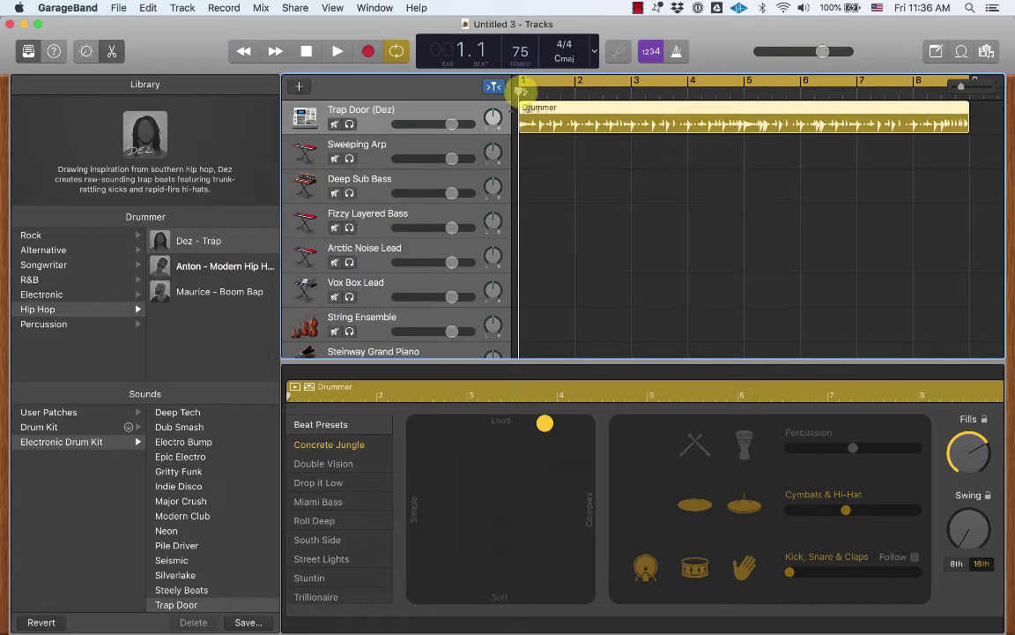
key(space)
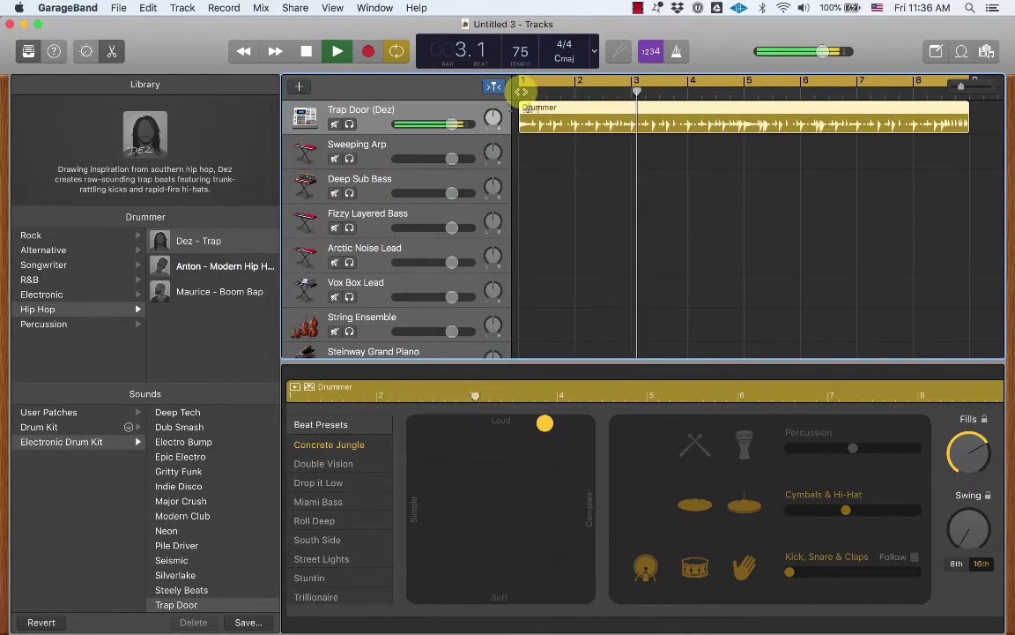
key(space)
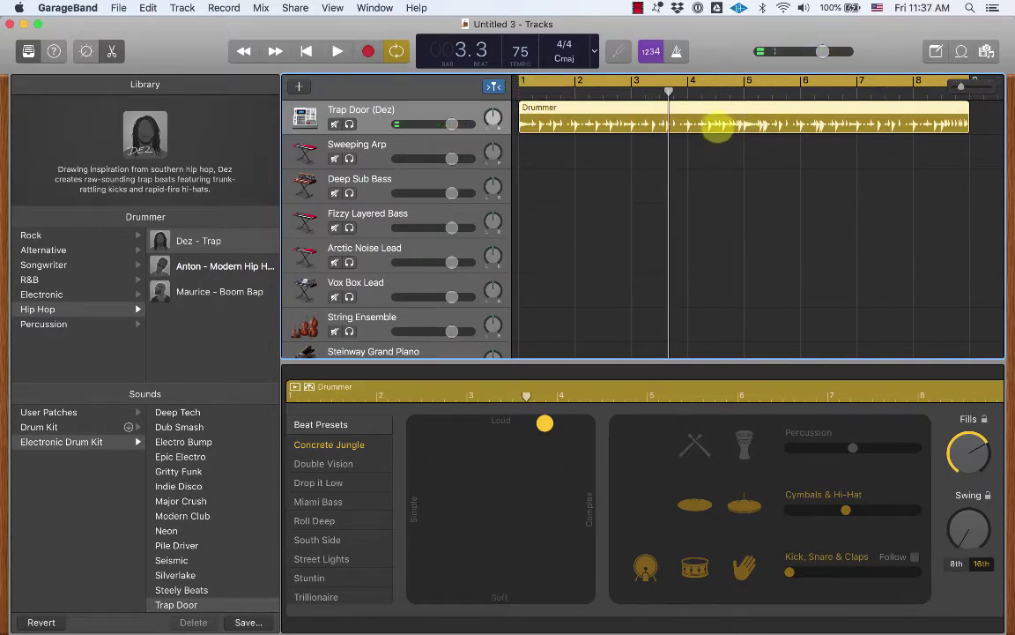
key(Delete)
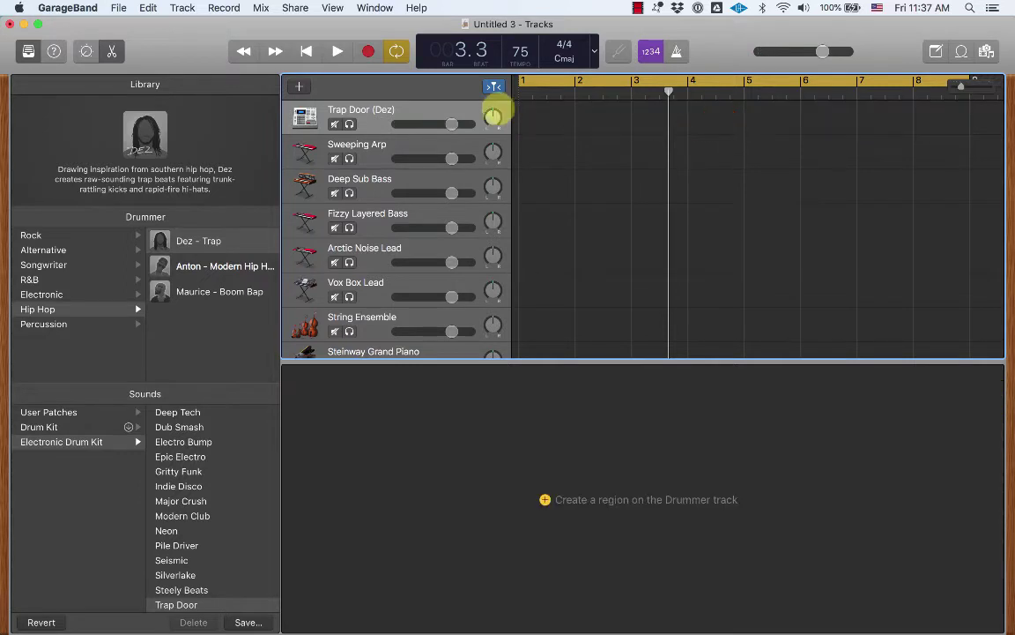
scroll(379, 155, down, 3)
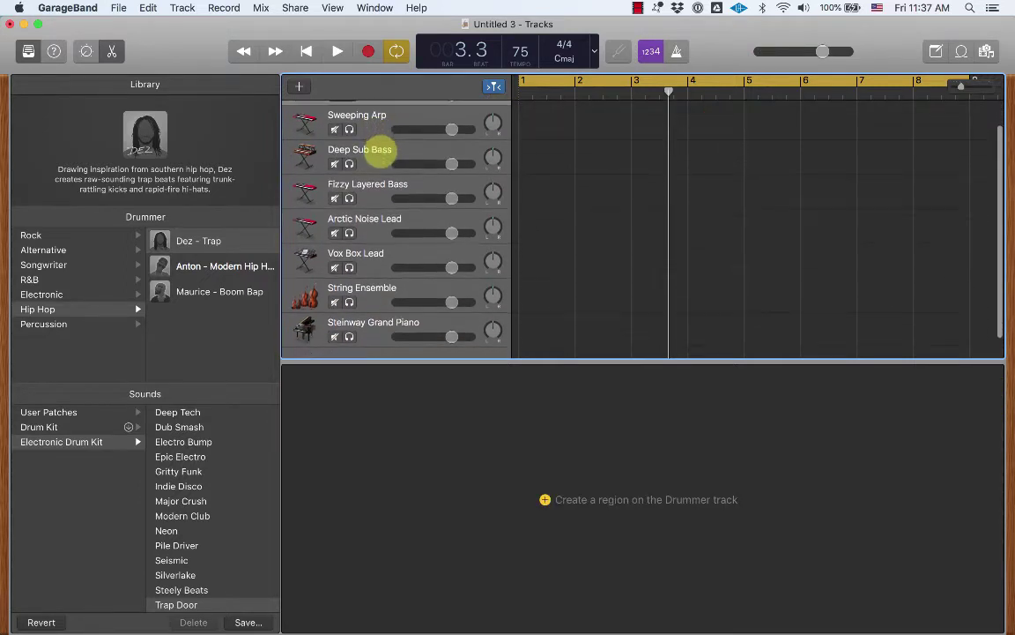
scroll(377, 152, up, 2)
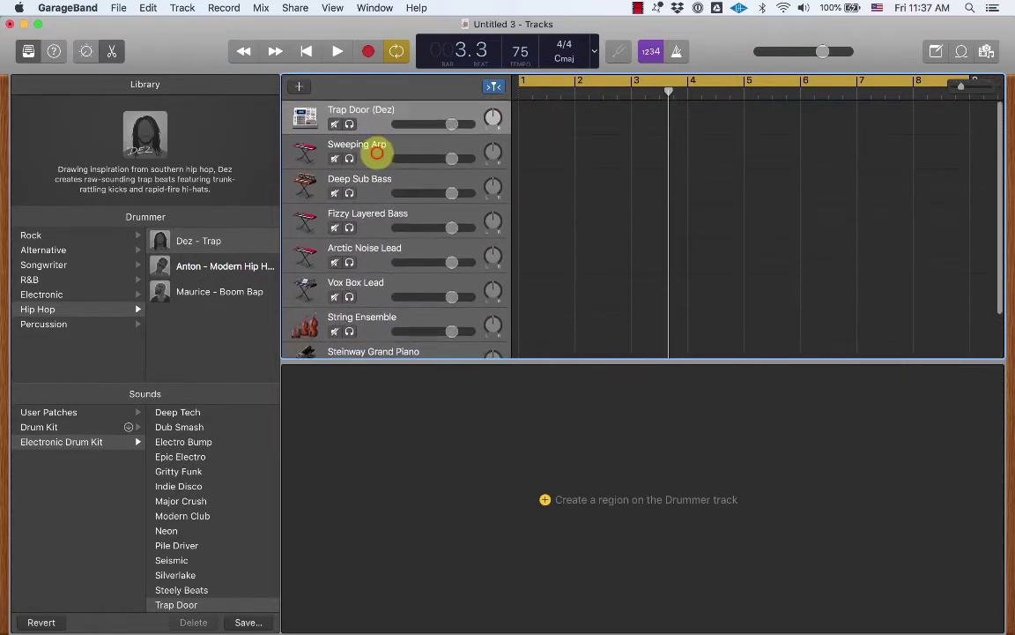
click(376, 151)
click(376, 201)
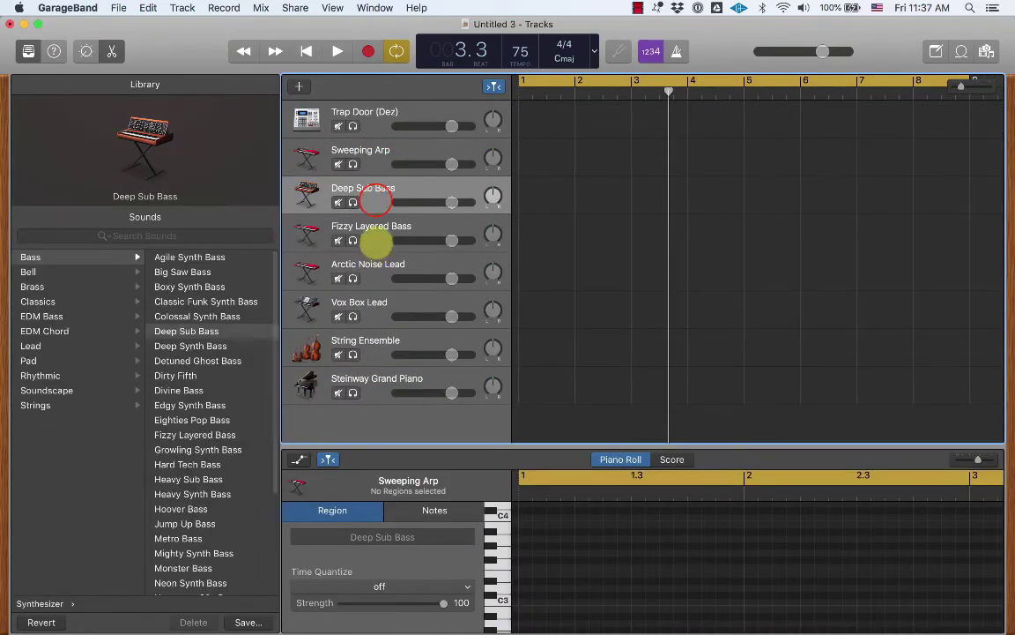
click(375, 238)
click(376, 278)
click(370, 354)
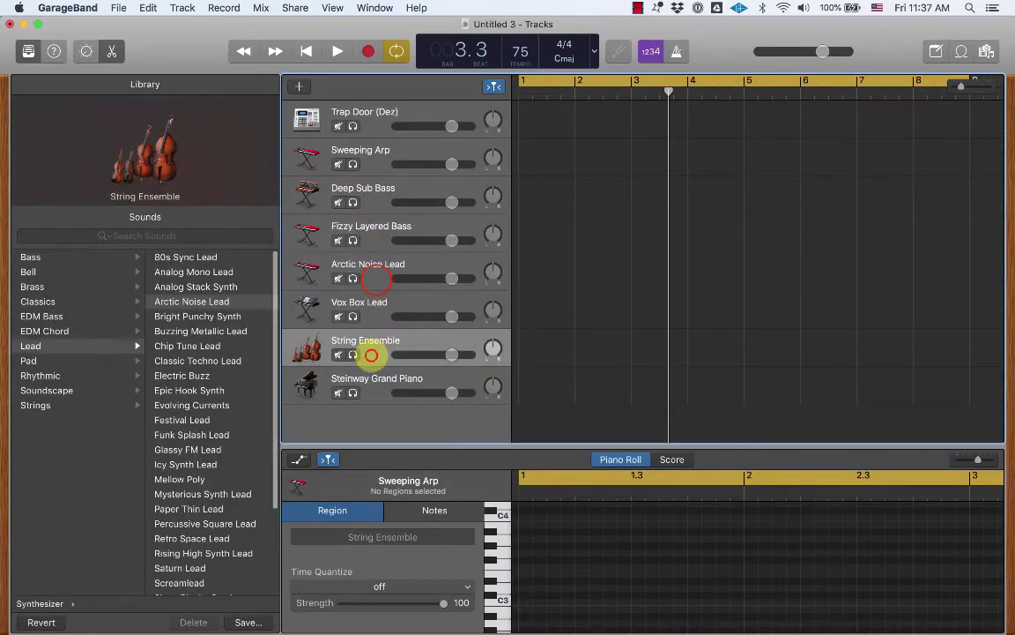
click(379, 122)
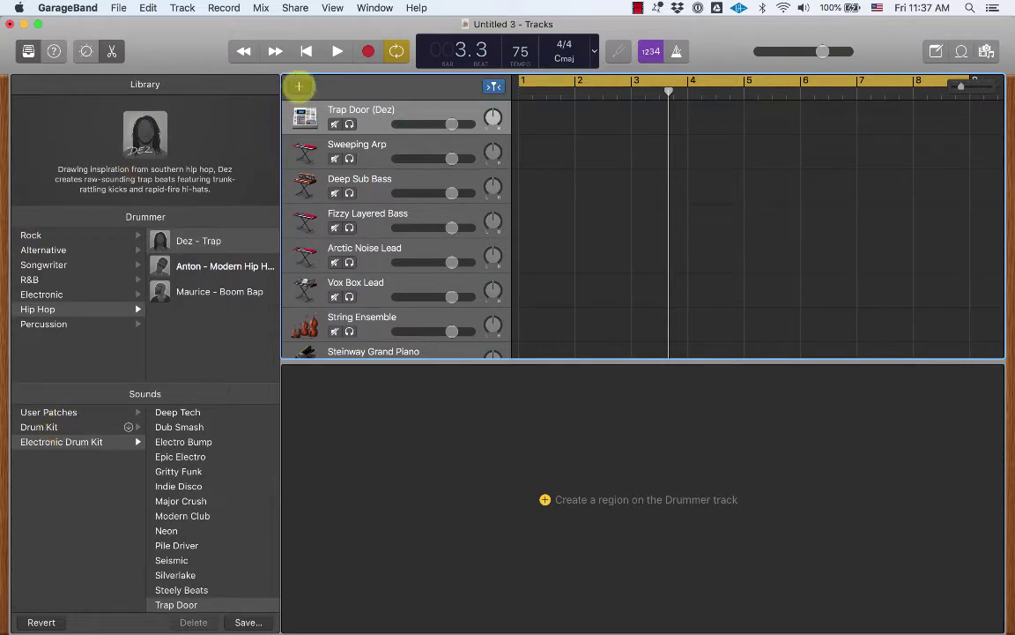
Add a software instrument track using Electronic Drum Kit > Pile Driver, and delete the Trap Door track
click(299, 86)
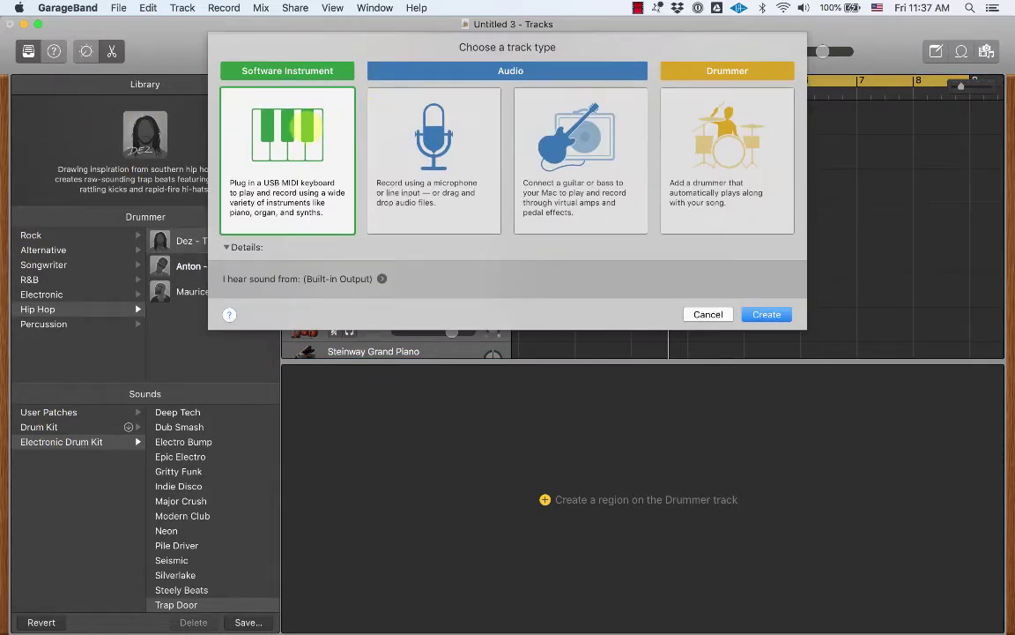
click(767, 315)
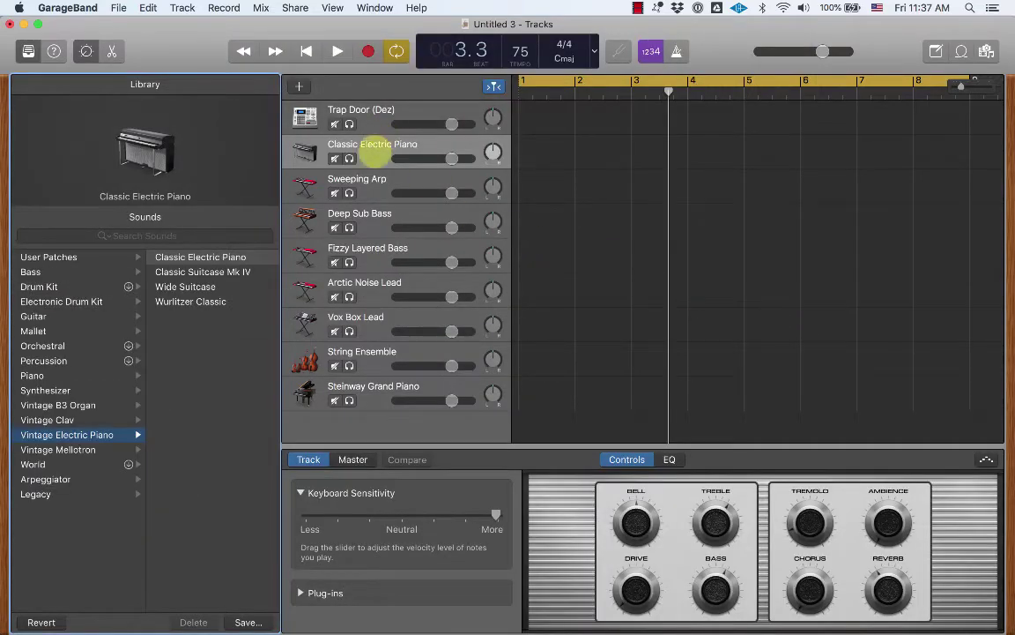
click(373, 152)
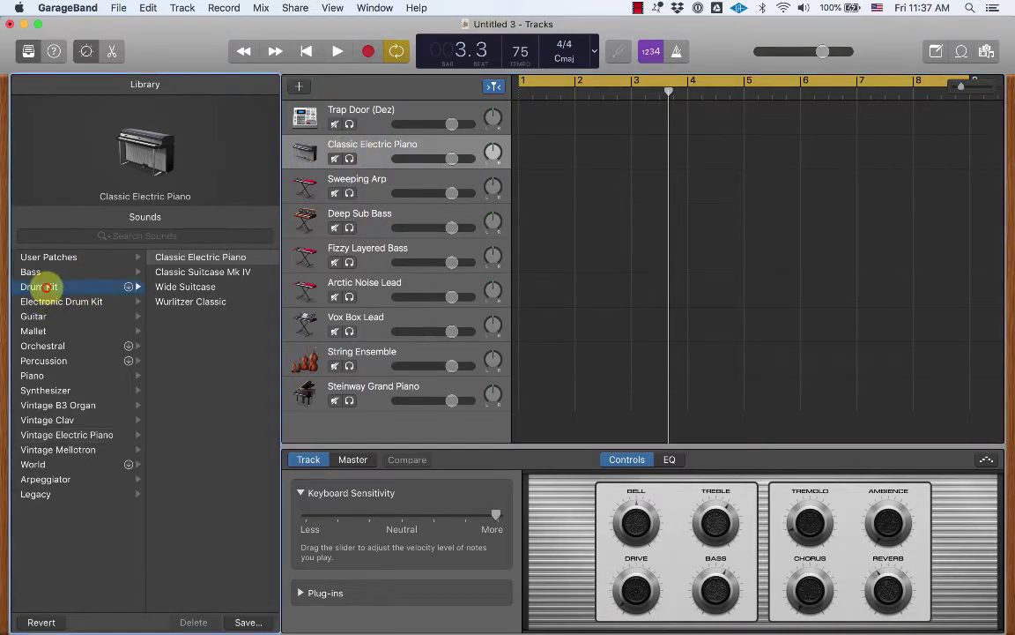
click(40, 286)
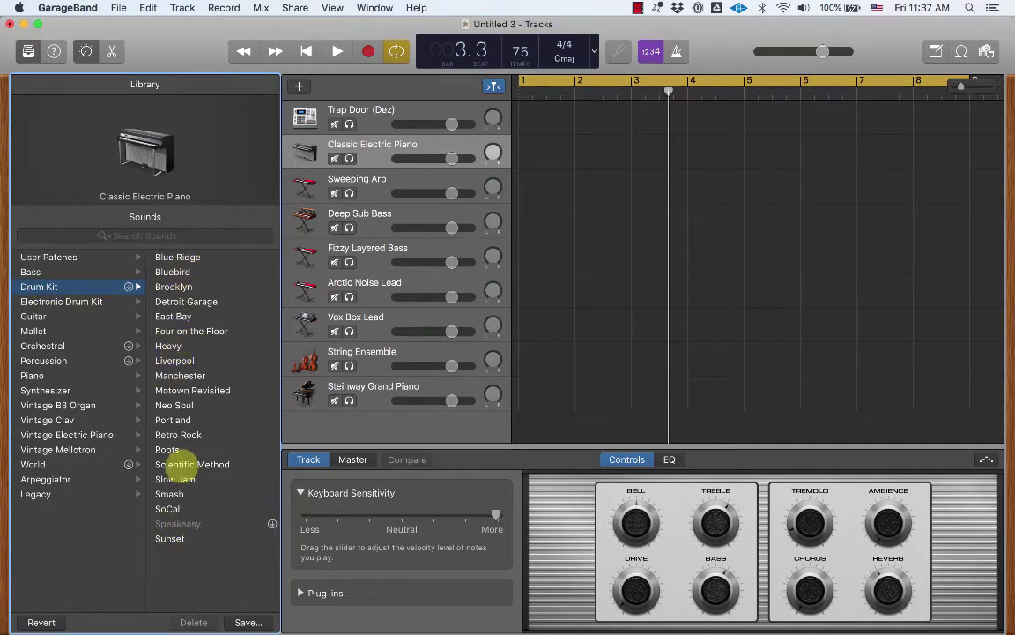
click(88, 302)
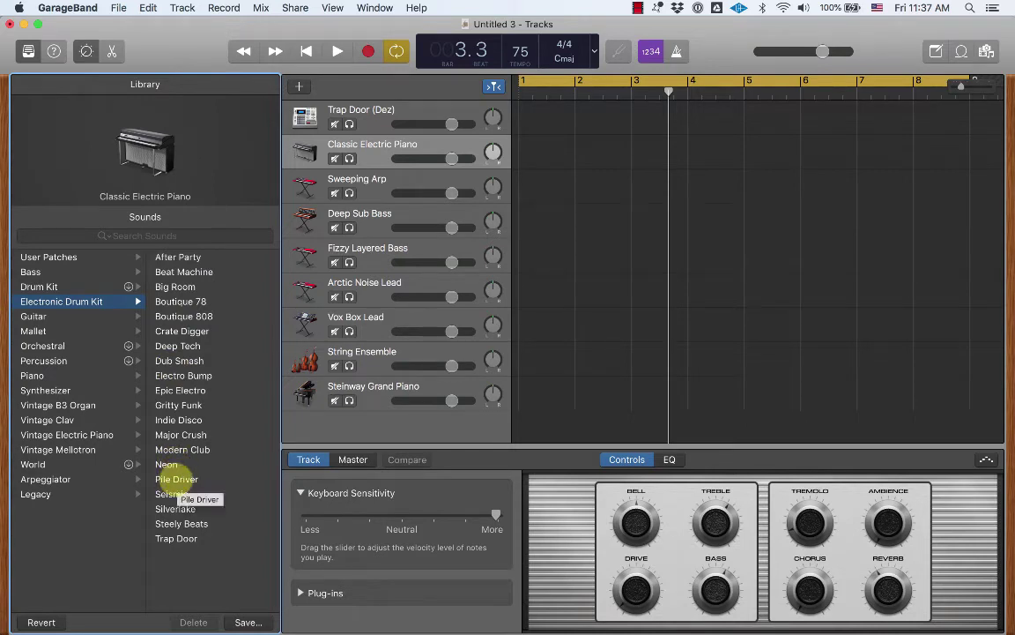
click(166, 479)
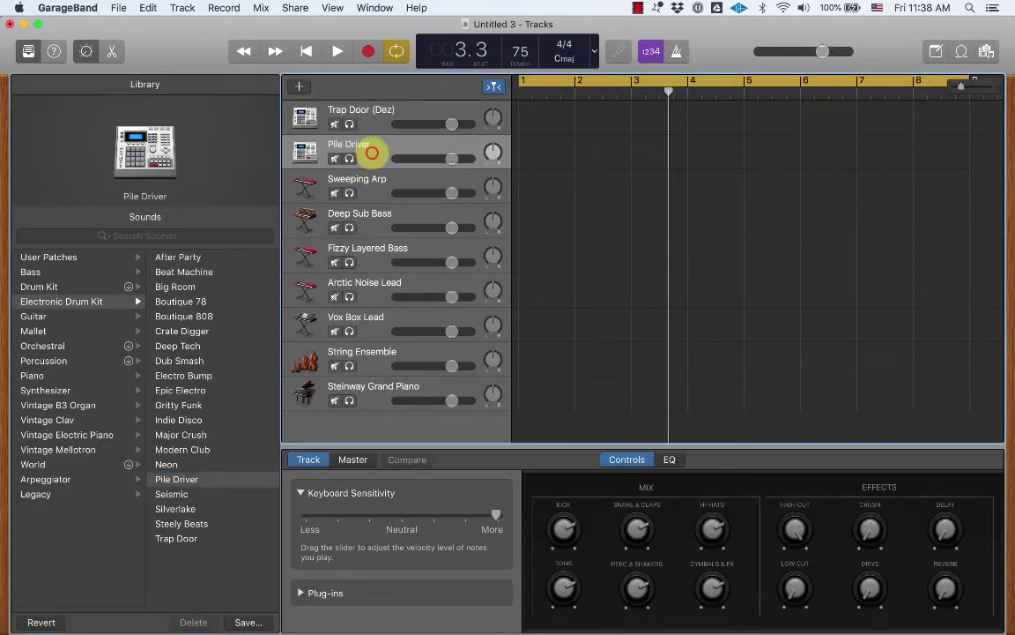
click(370, 120)
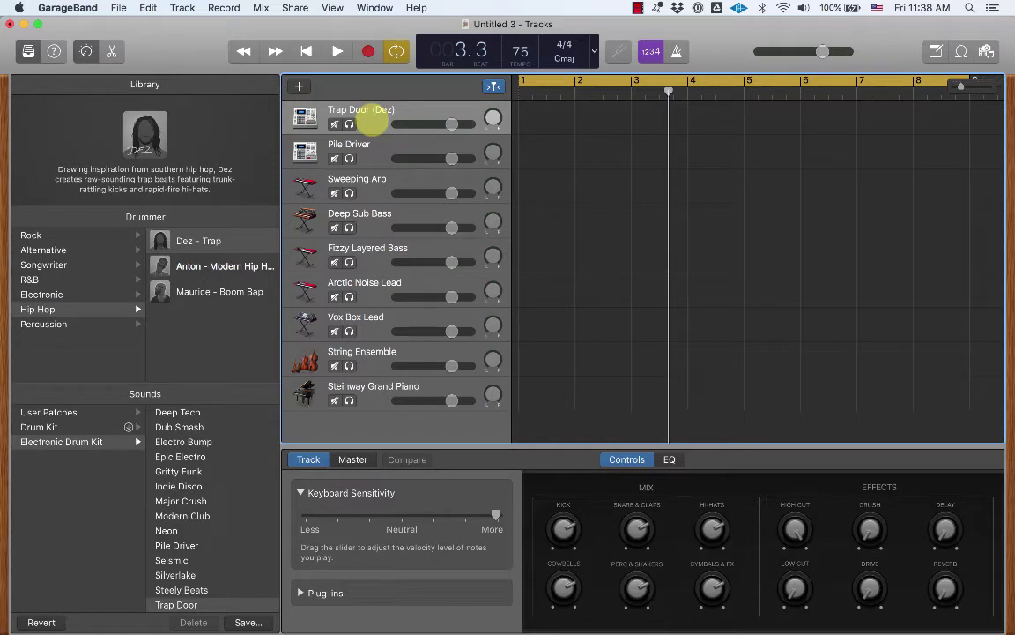
key(super+BackSpace)
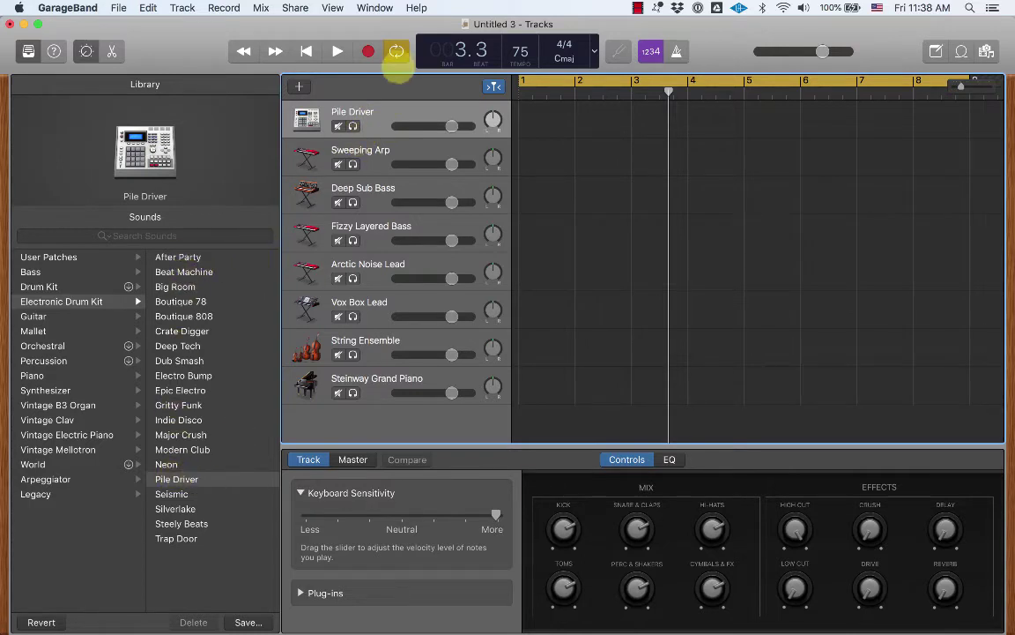
Show the Musical Typing keyboard and move it lower and to the left
click(371, 8)
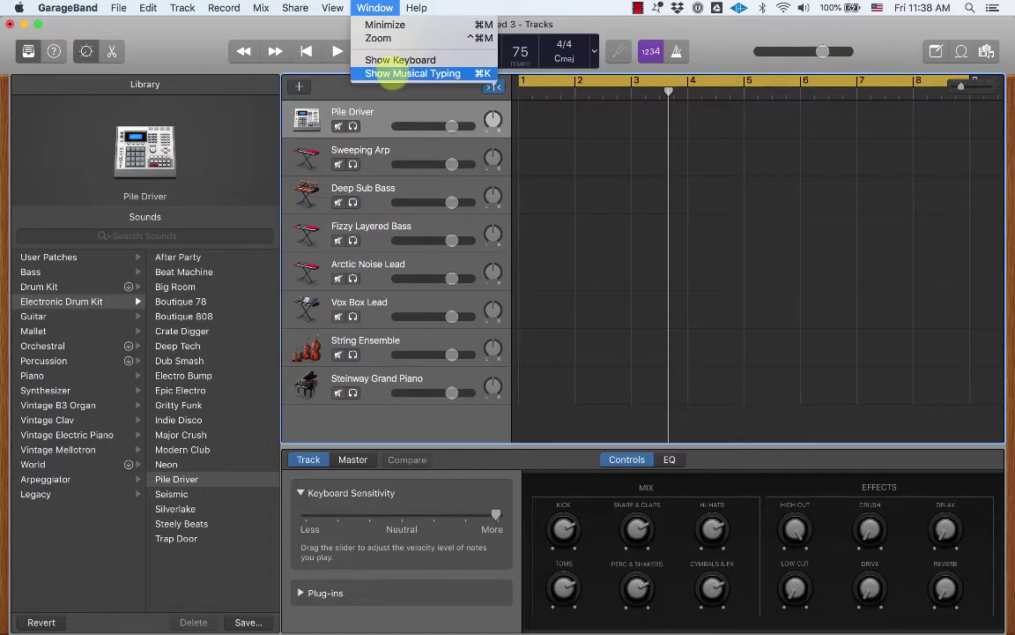
click(393, 73)
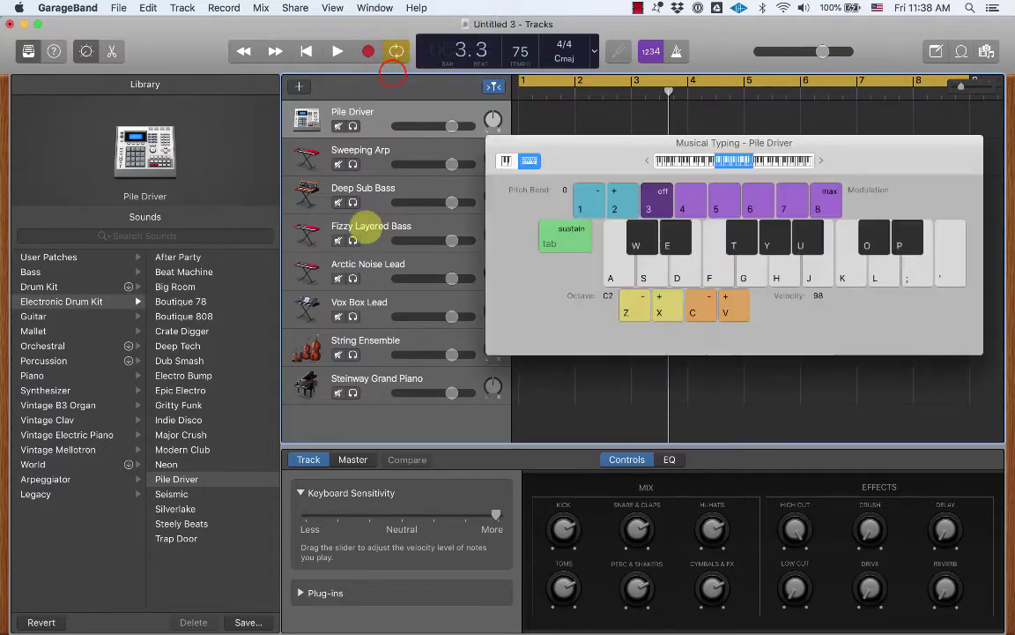
drag(620, 153, 370, 259)
Test Pile Driver drum sounds on keys A, S, D, E, F and try pitch-bend keys 1 and 2
key(a)
key(s)
key(d)
key(e)
key(f)
key(f)
key(f)
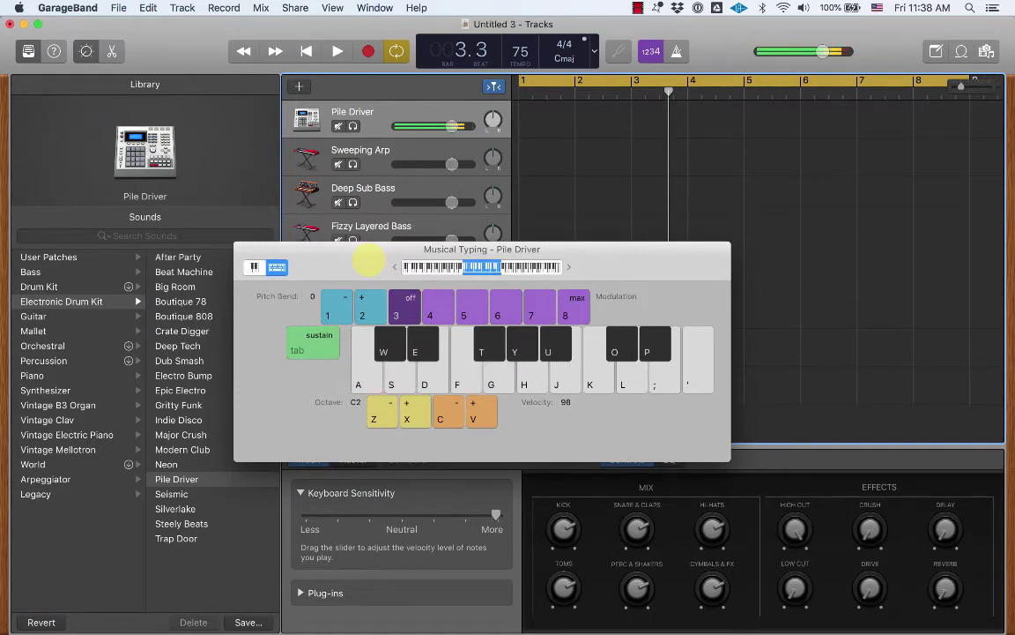
key(f)
key(2)
key(1)
key(2)
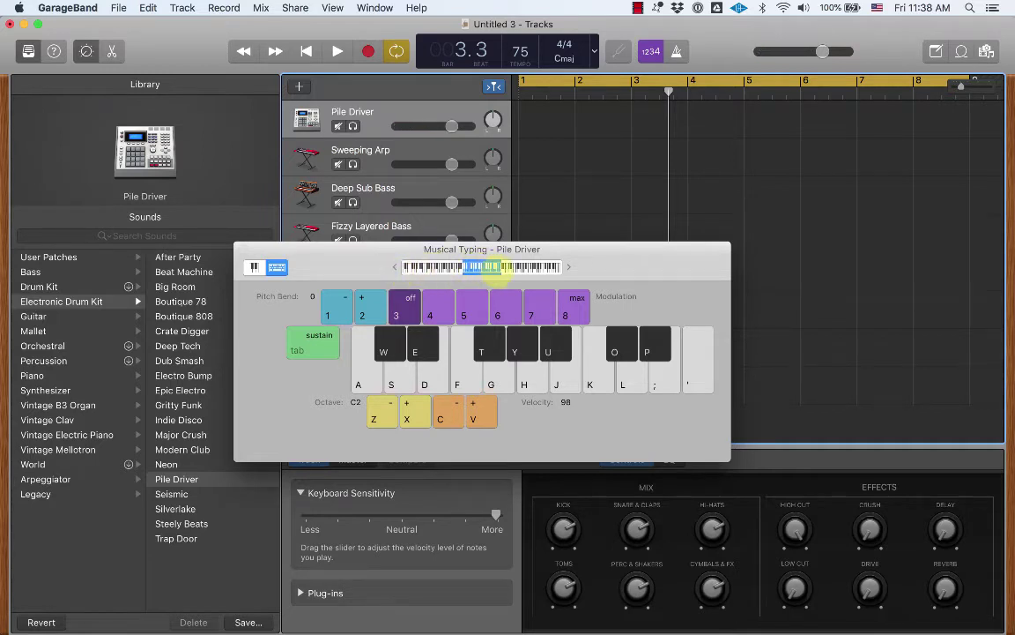
Shift the typing range down to C1, then C0, testing drum notes at each octave
click(394, 267)
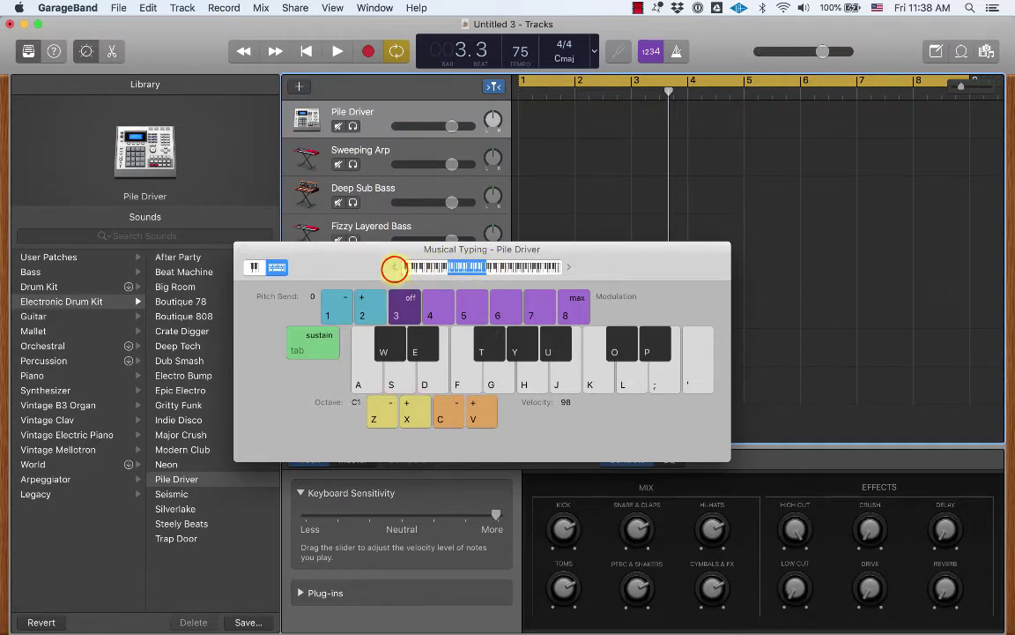
key(a)
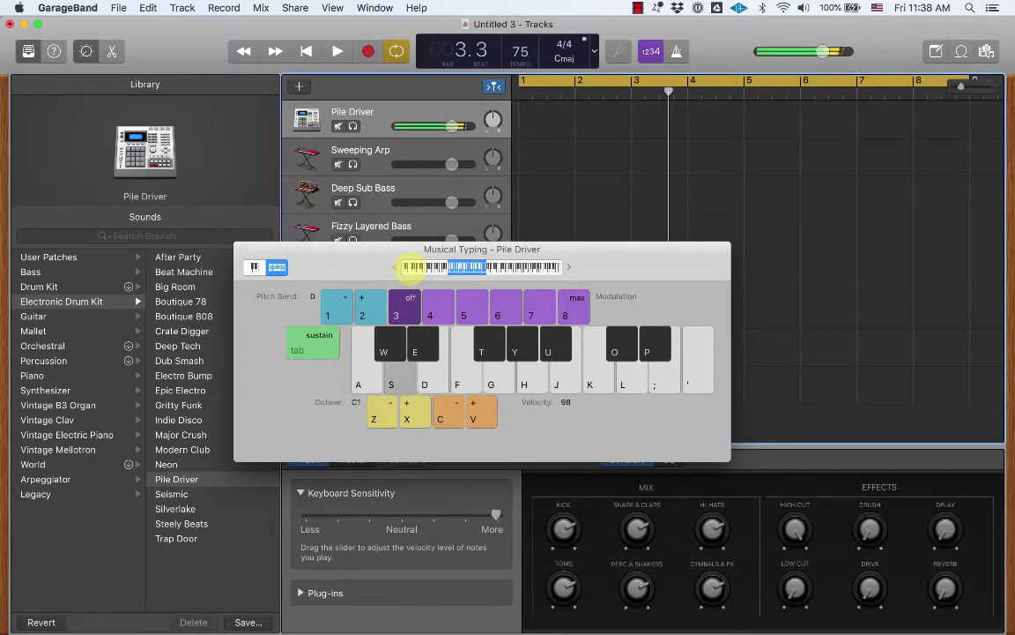
key(w)
key(e)
click(393, 268)
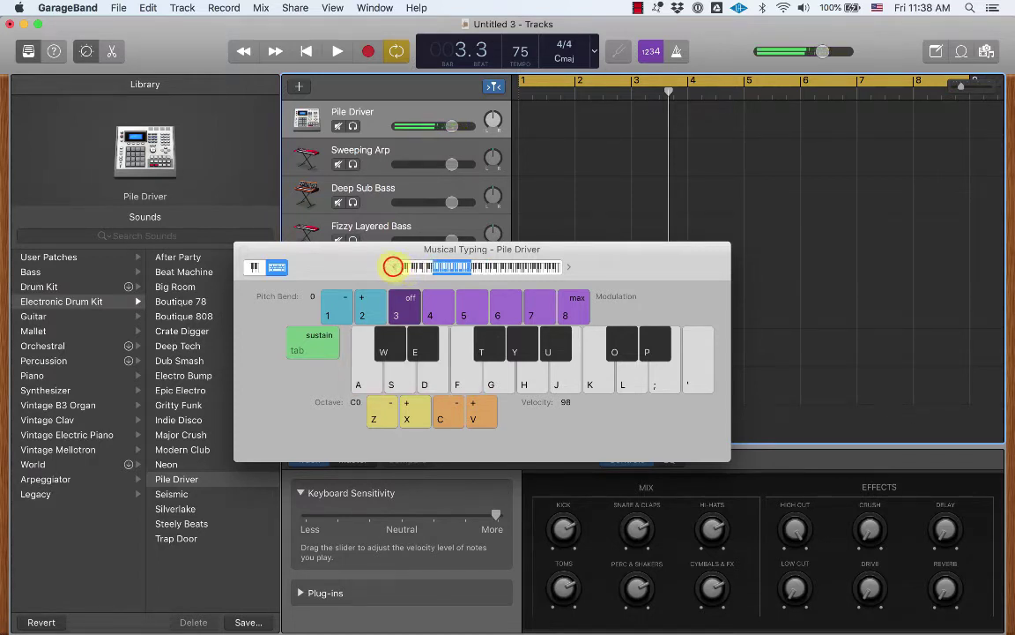
key(a)
key(d)
key(f)
Step the octave up and down until it settles on C1, then play a test drum note
click(568, 266)
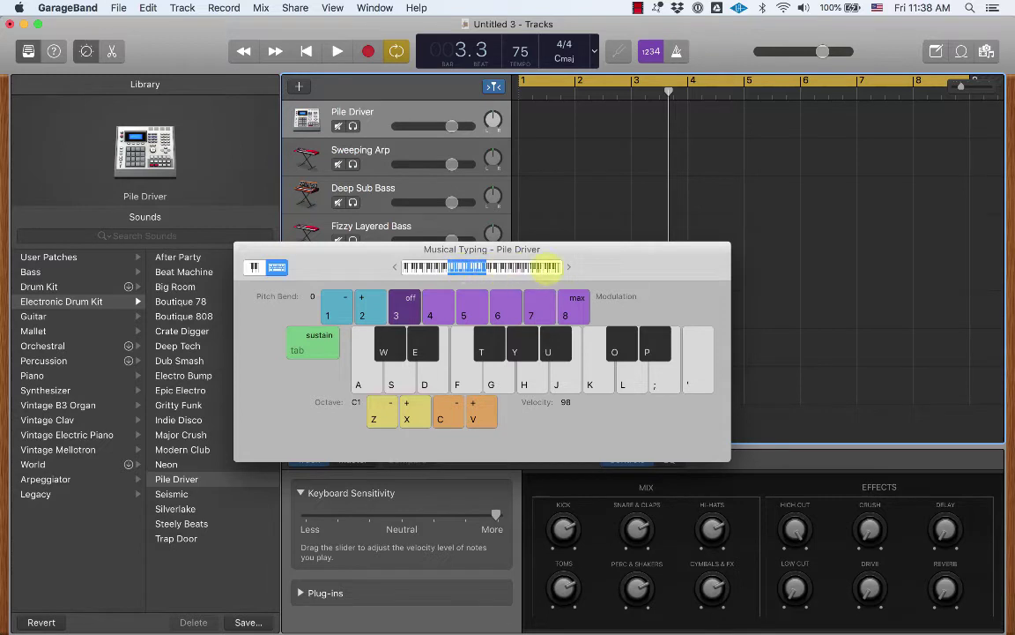
click(569, 267)
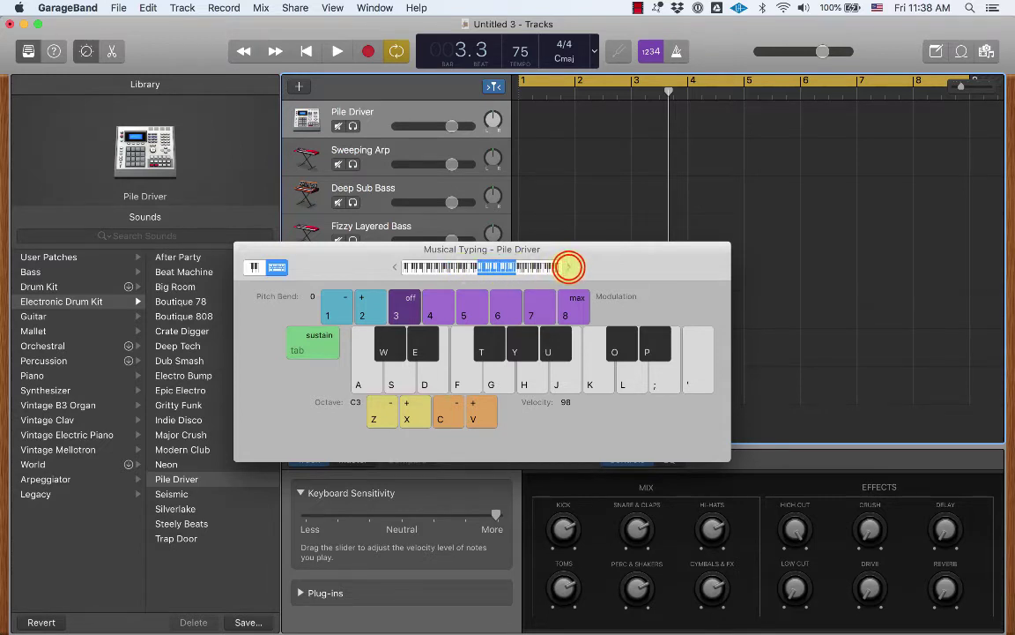
click(568, 266)
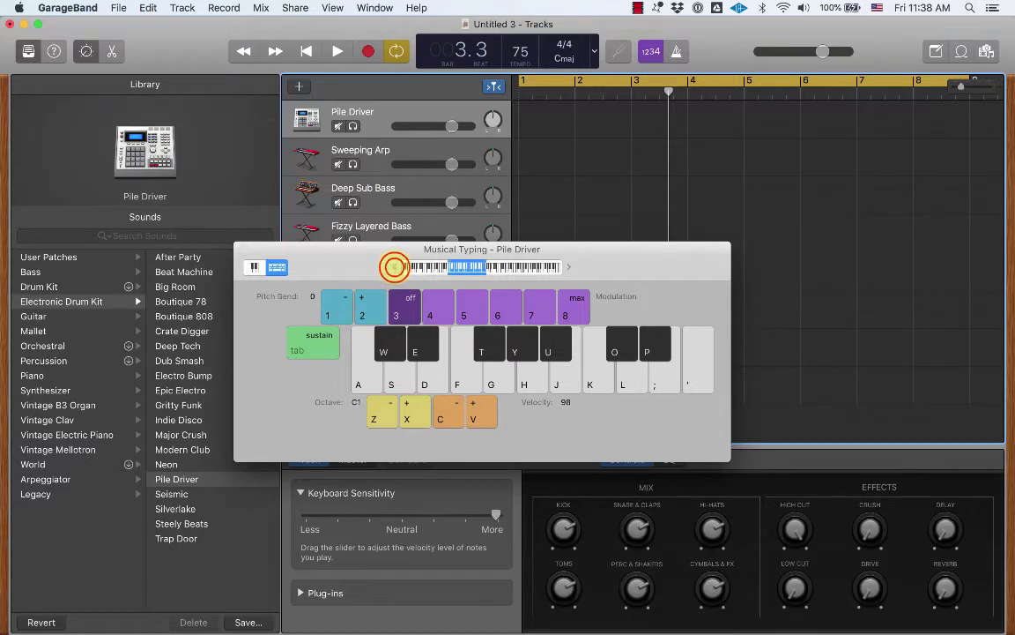
click(394, 266)
click(569, 267)
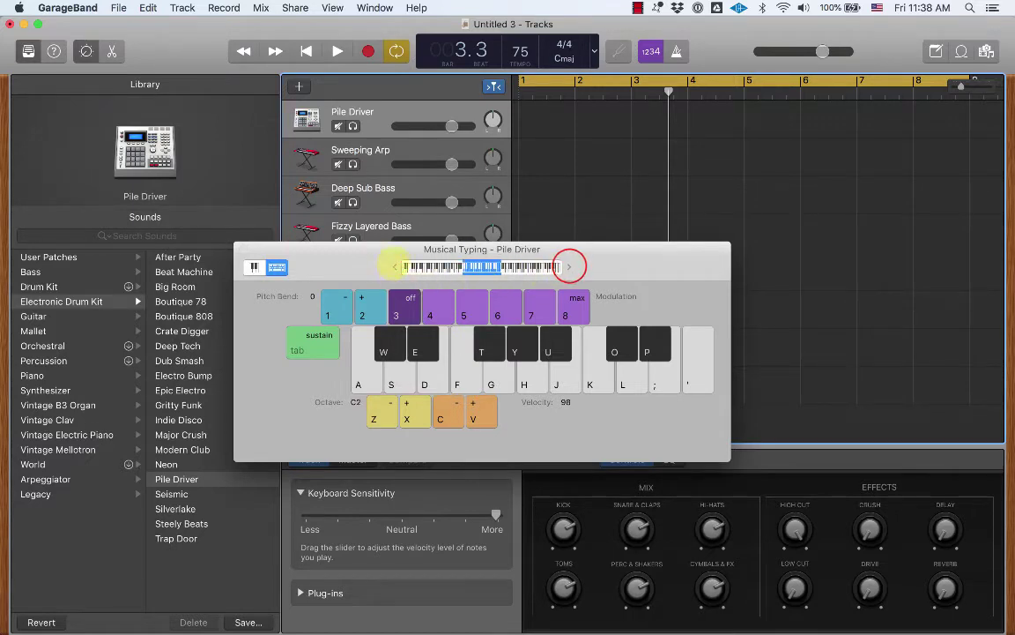
click(394, 267)
click(359, 384)
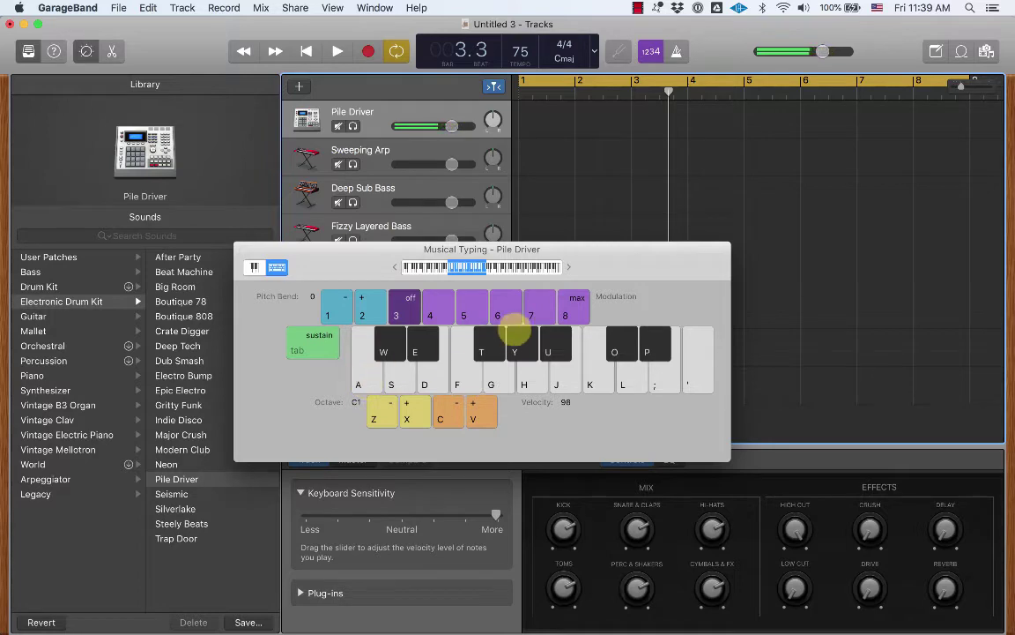
Turn on the metronome click and drag the playhead back to bar 1
drag(633, 254, 646, 289)
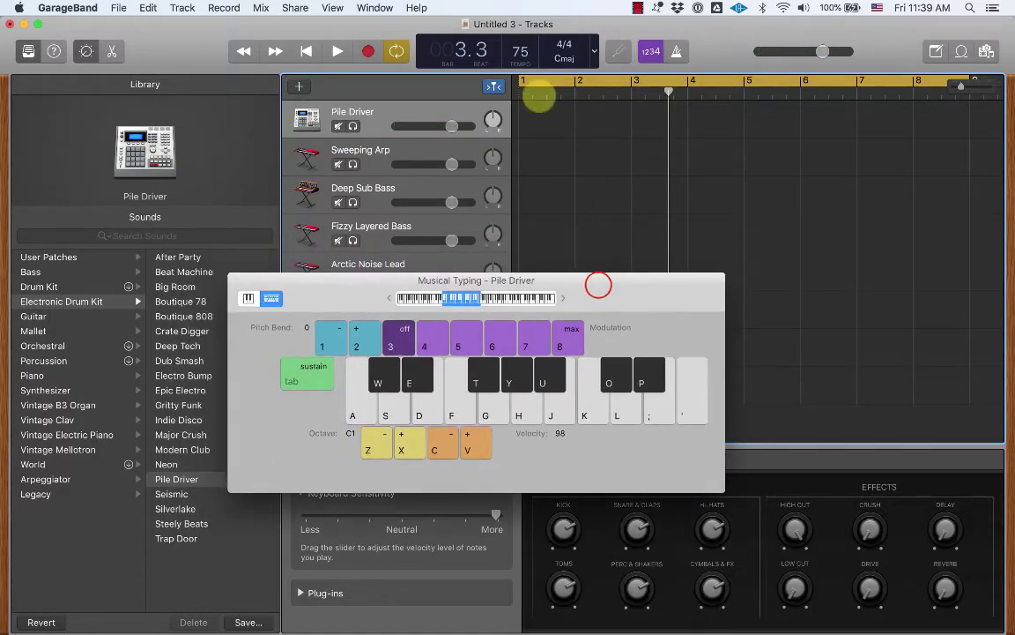
click(531, 64)
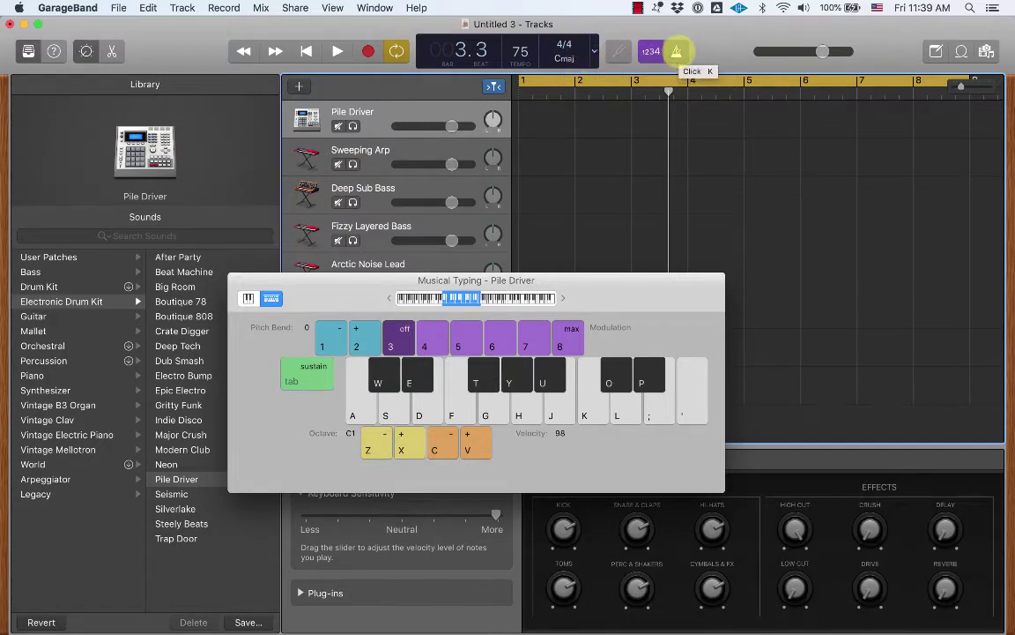
click(677, 52)
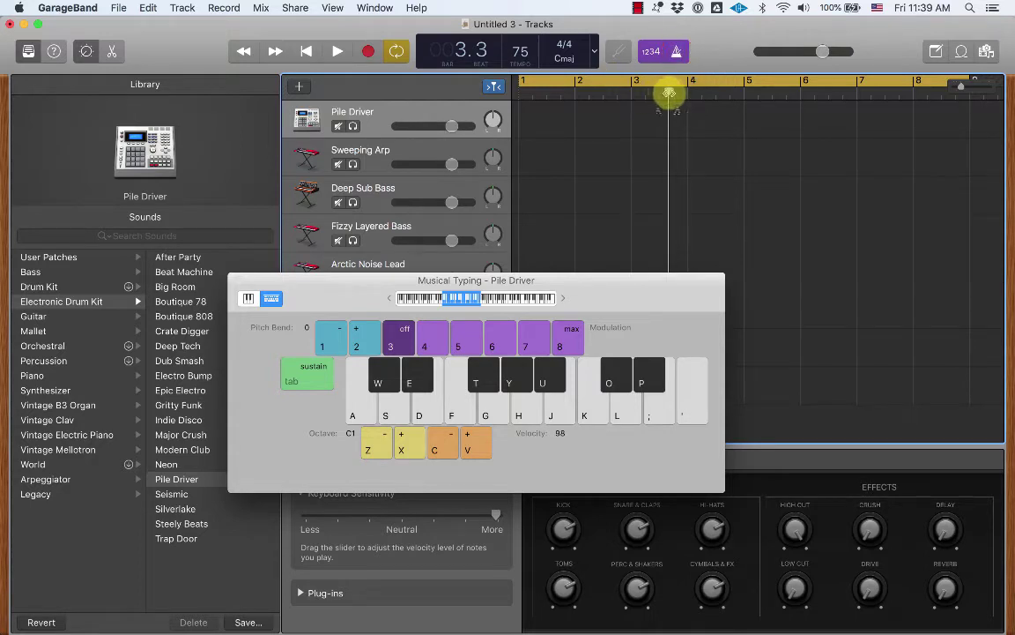
drag(670, 92, 492, 91)
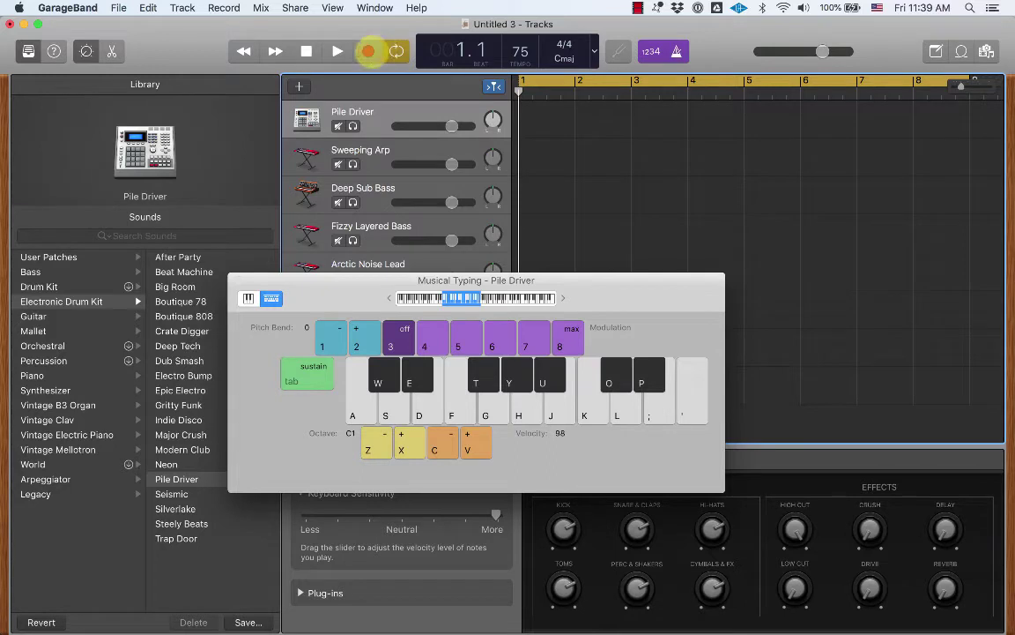
Record three A-key drum hits onto the Pile Driver track, covering bars 2 to 4
click(368, 51)
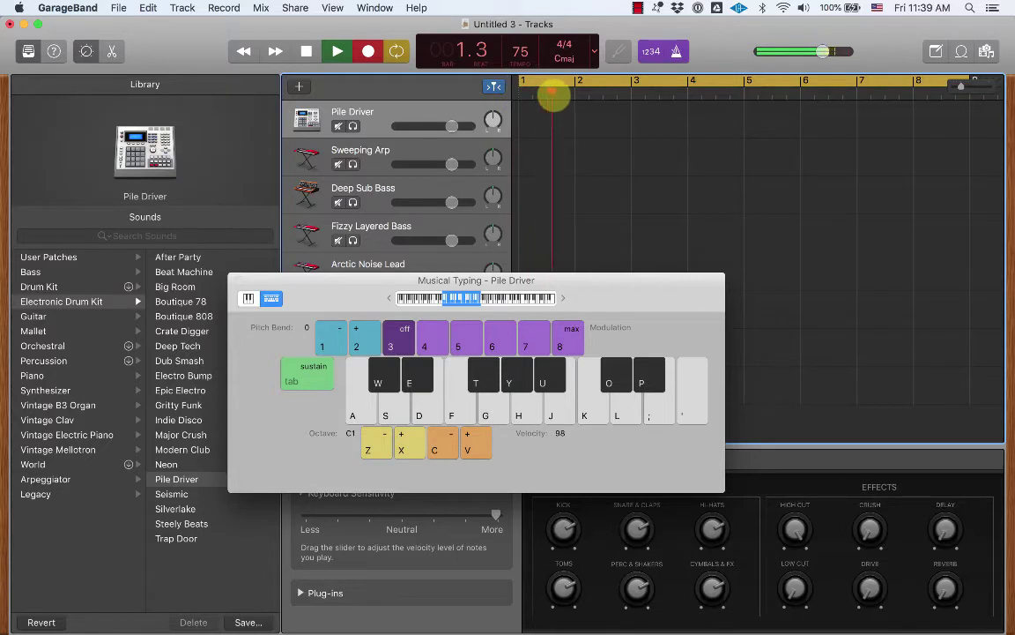
key(a)
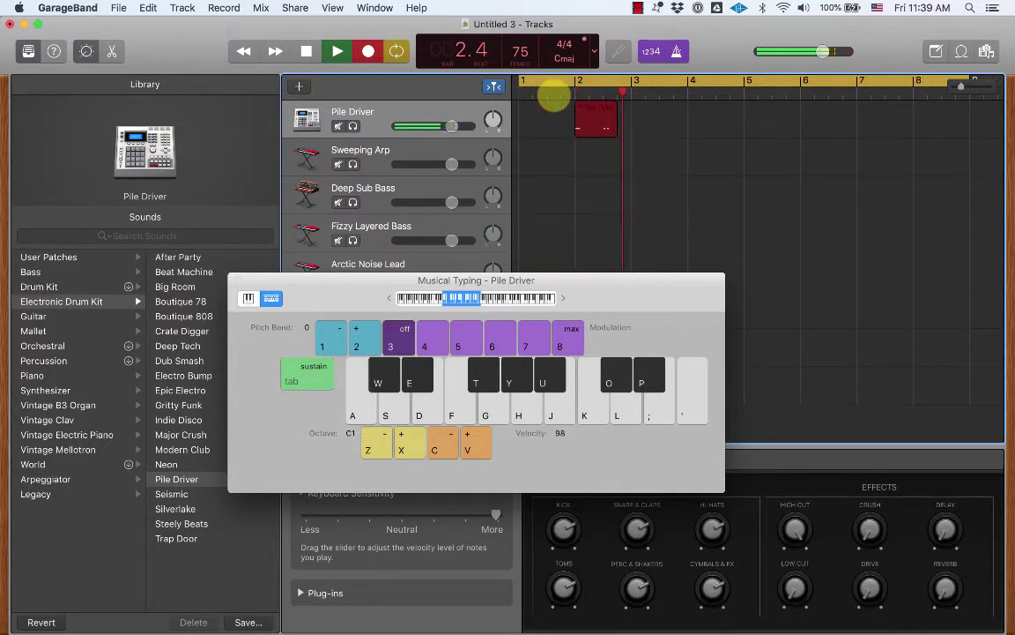
key(a)
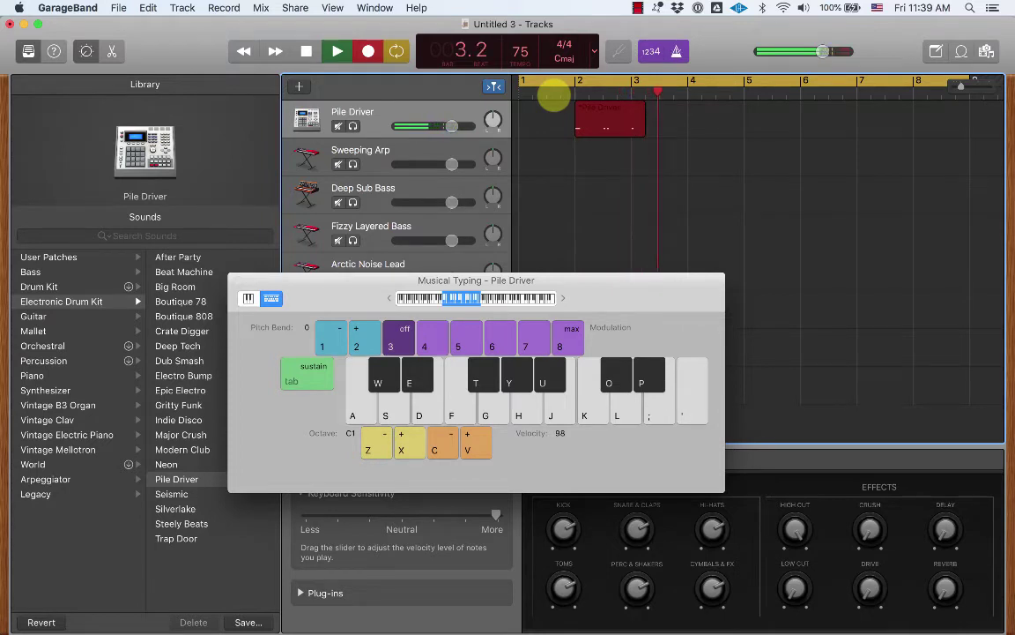
key(a)
click(306, 51)
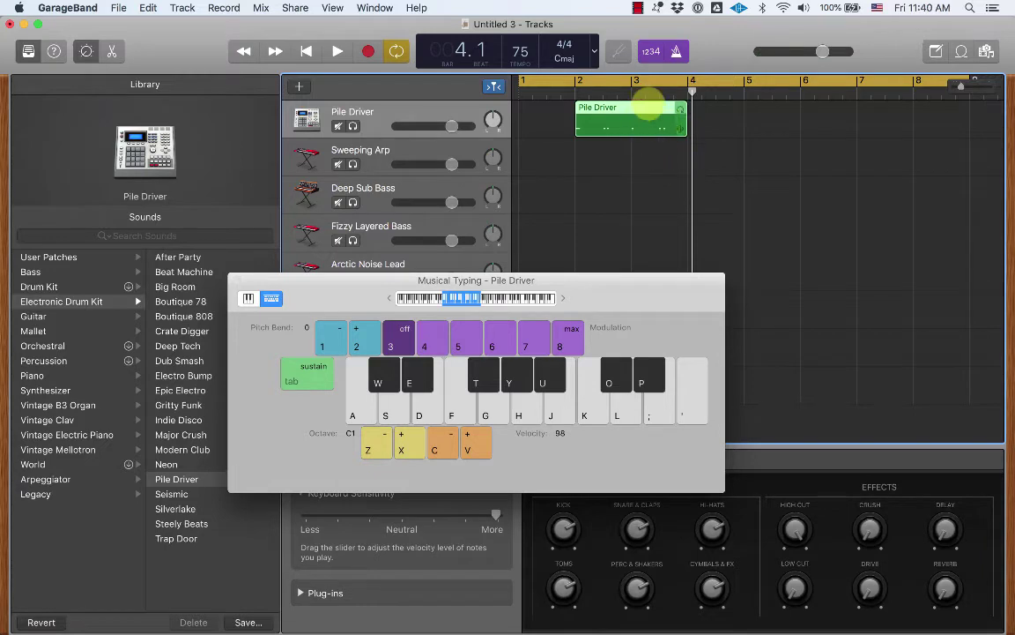
Move the drum region to bar 1, loop it out to bar 9, and play it back
drag(648, 107, 604, 106)
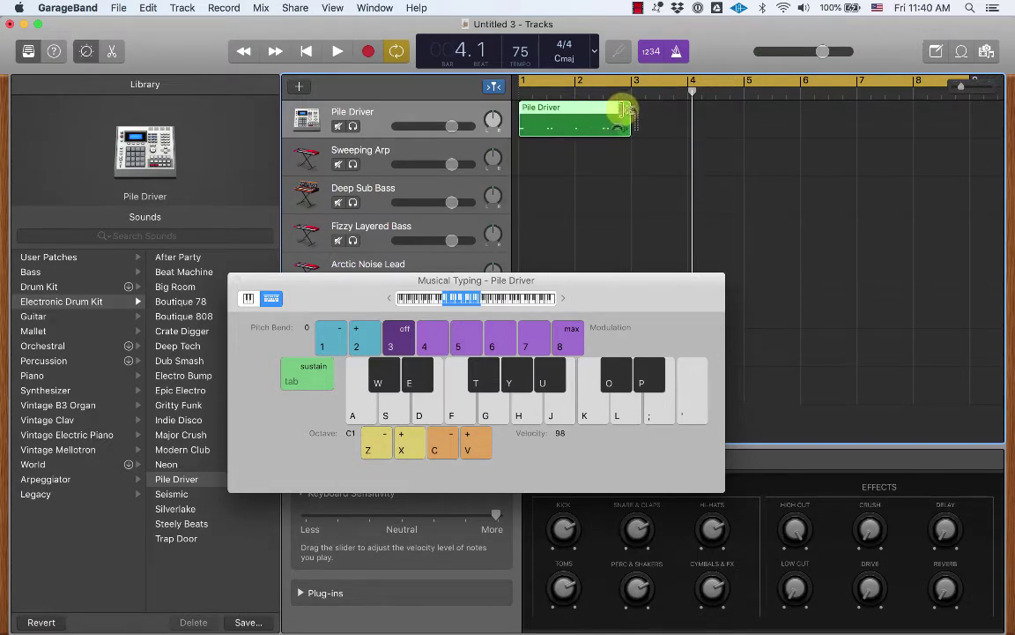
drag(626, 107, 960, 104)
key(Return)
key(space)
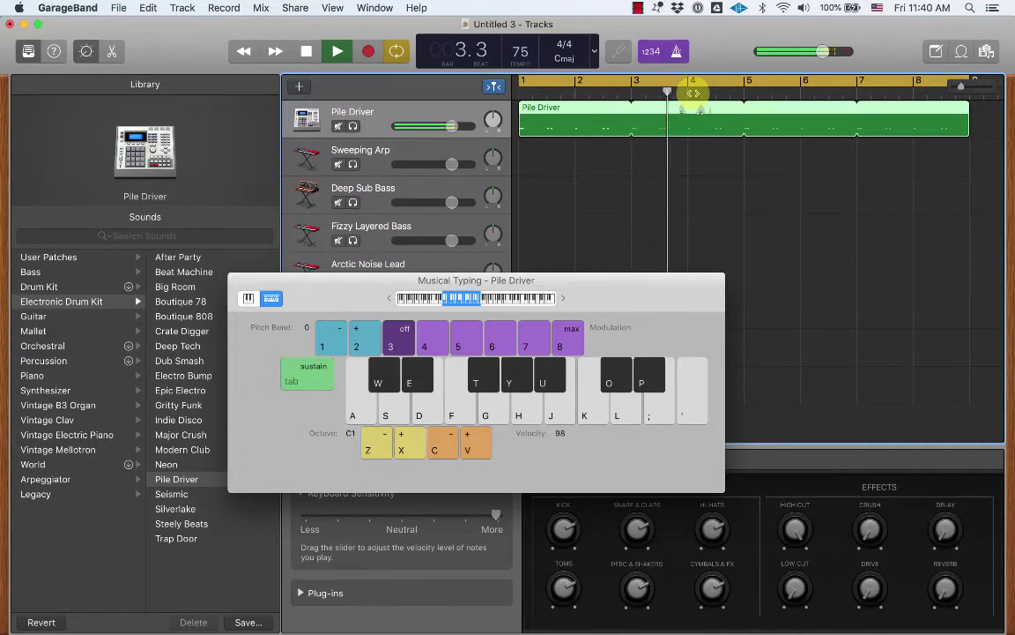
key(space)
key(Return)
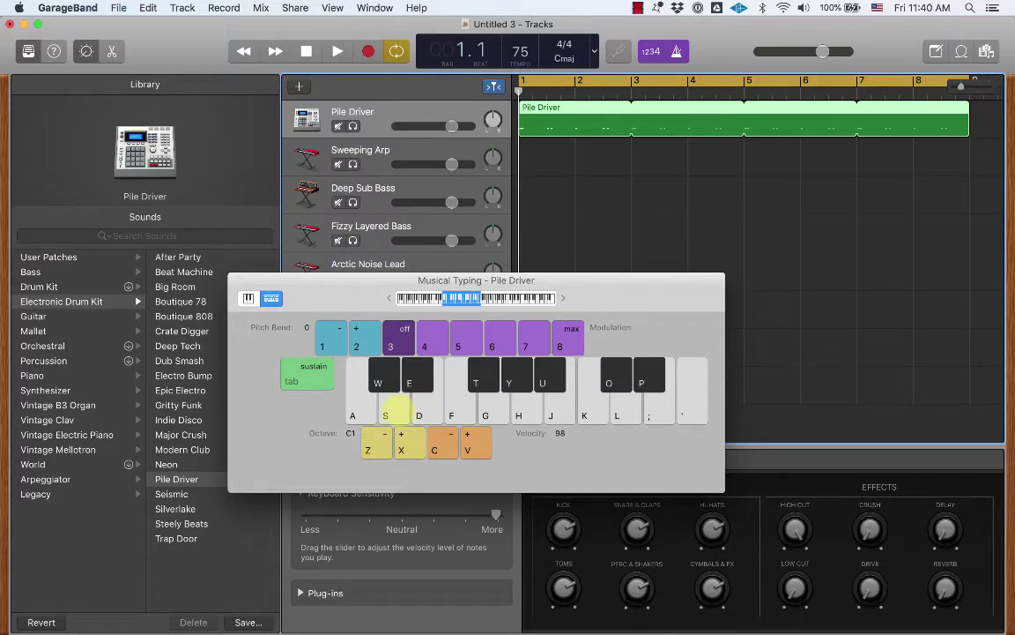
Record a new two-bar drum take from bar 1 using A-key hits on Pile Driver
click(385, 413)
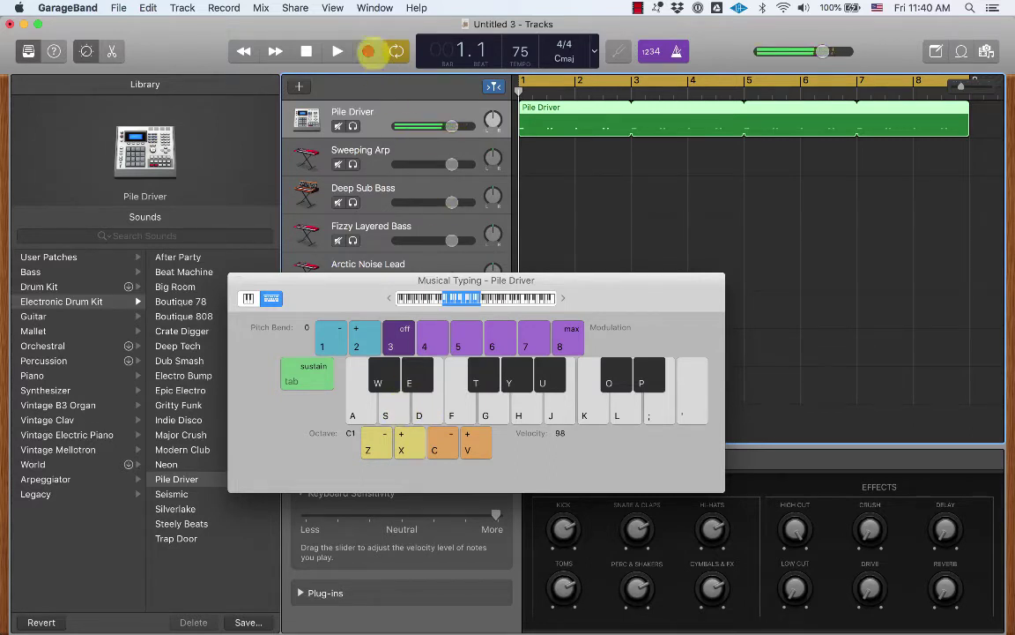
click(369, 51)
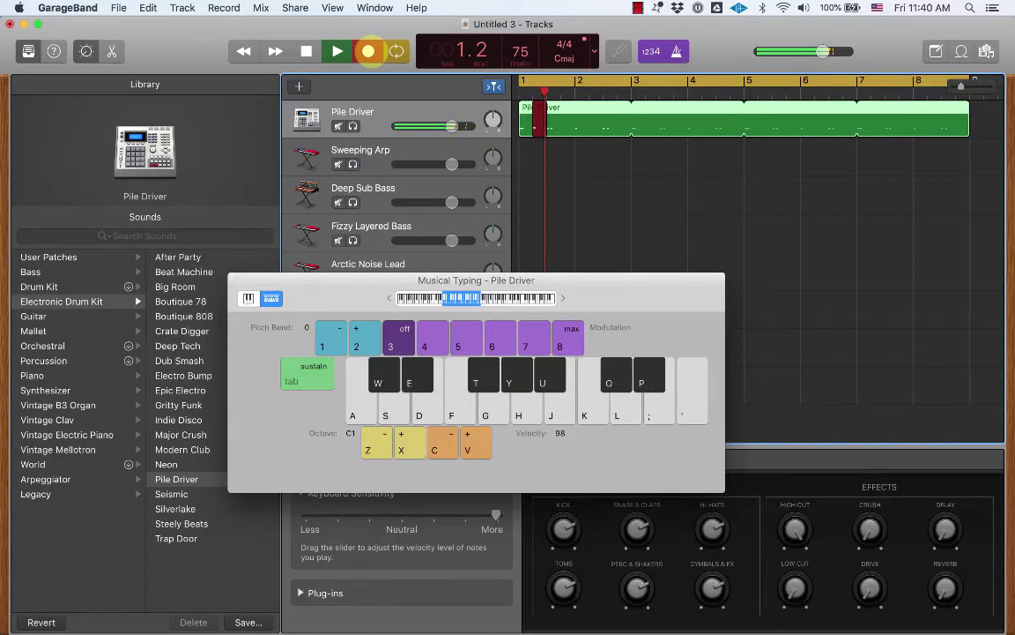
key(a)
key(a)
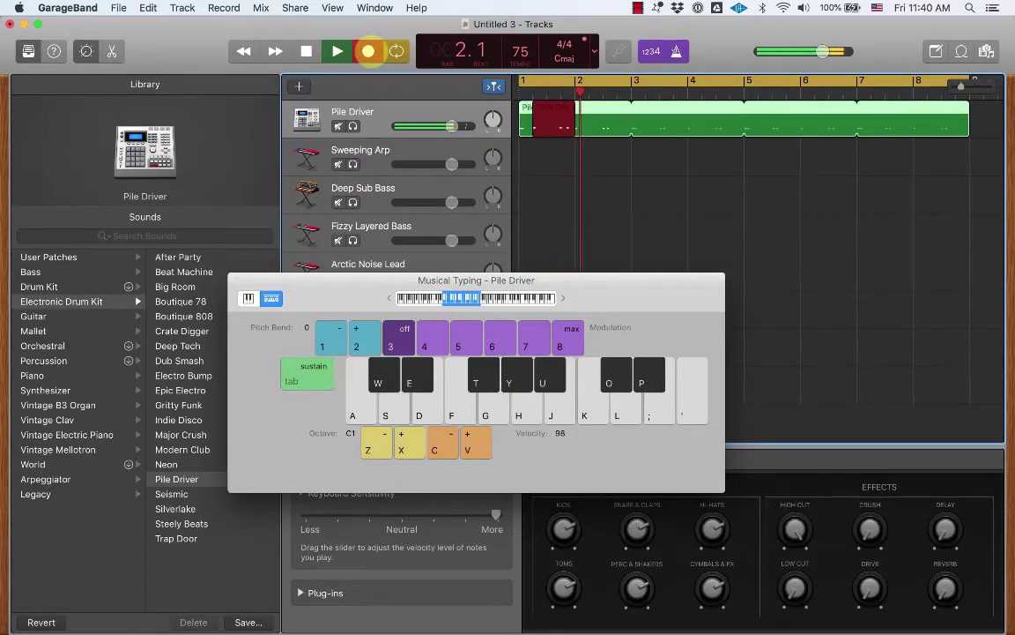
key(a)
click(306, 51)
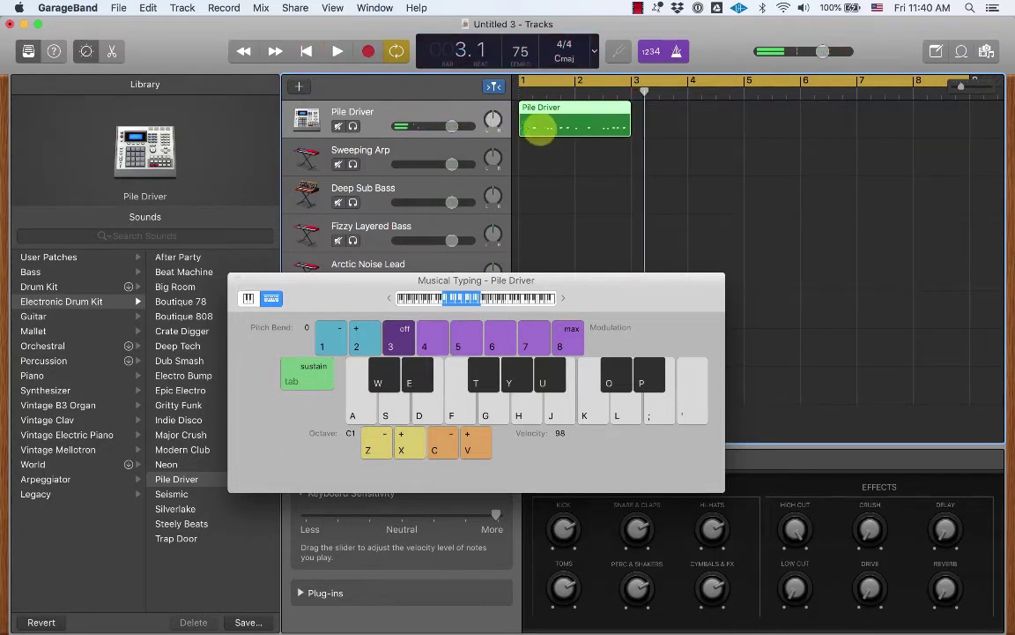
click(516, 82)
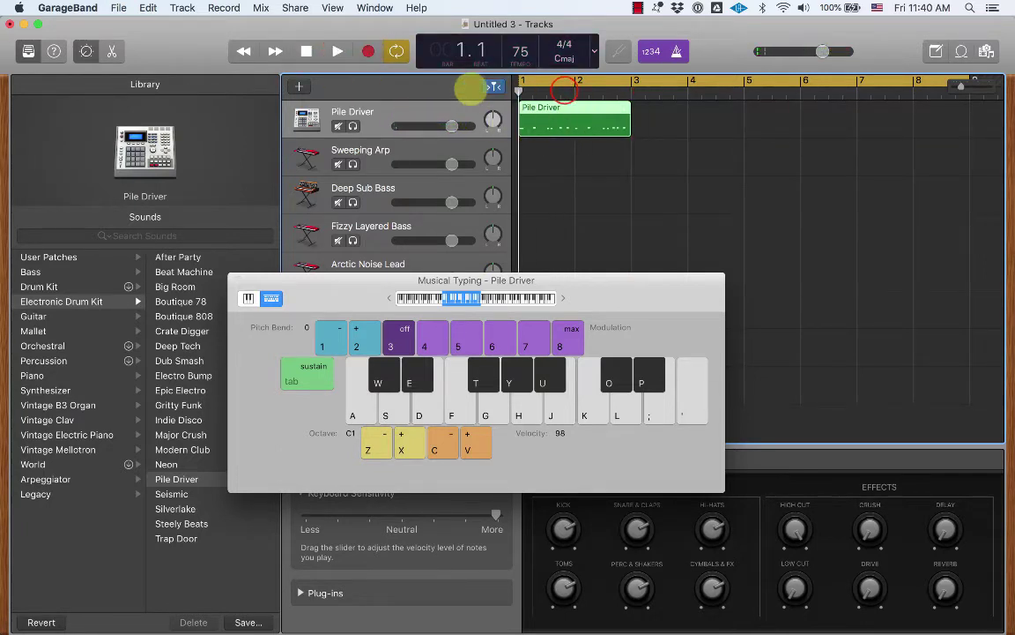
key(space)
key(s)
key(a)
key(s)
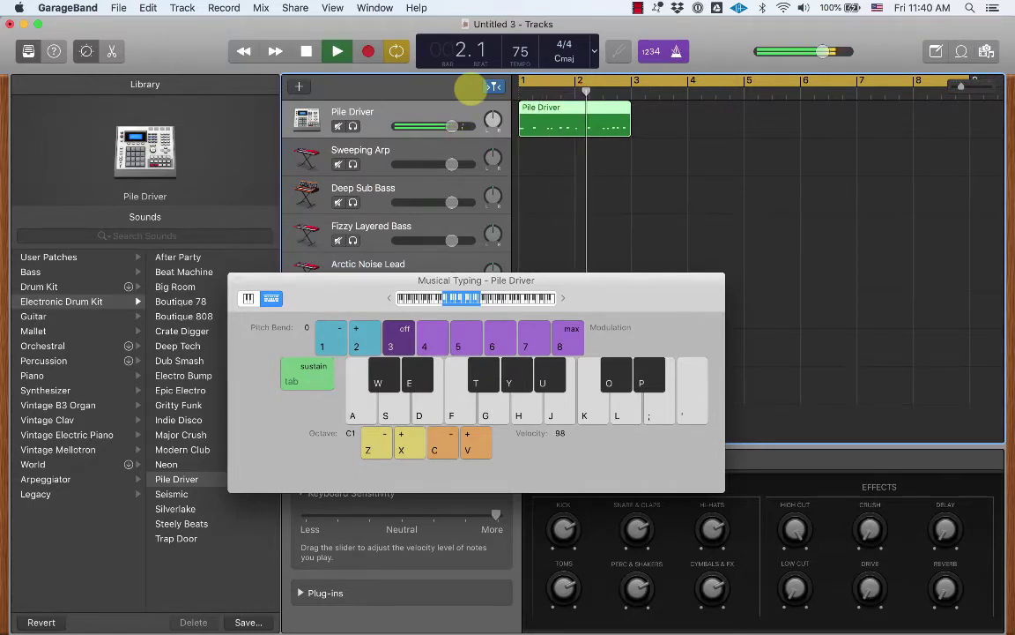
key(1)
key(2)
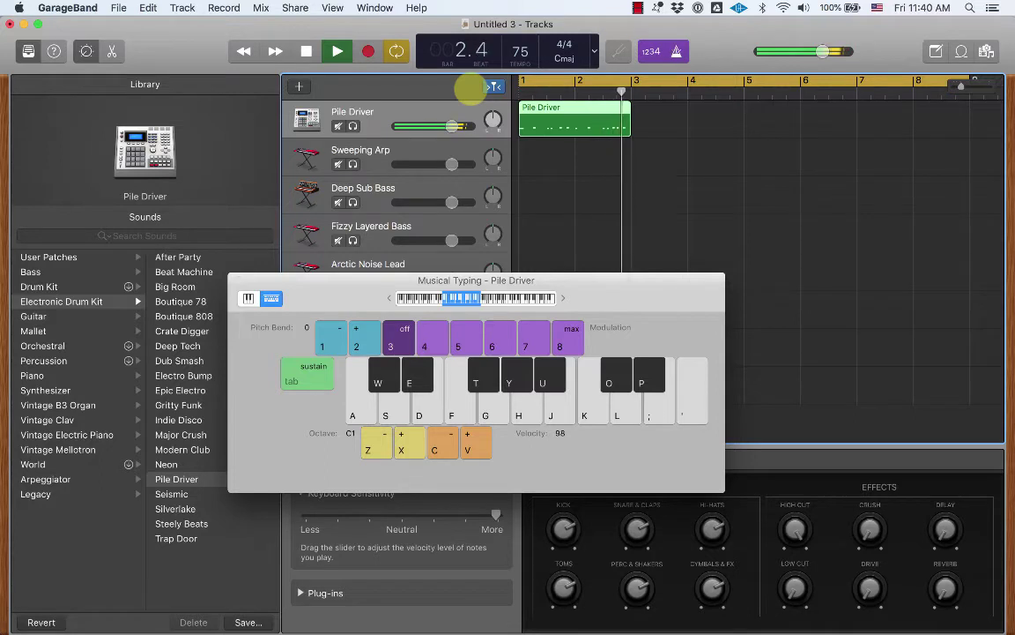
key(space)
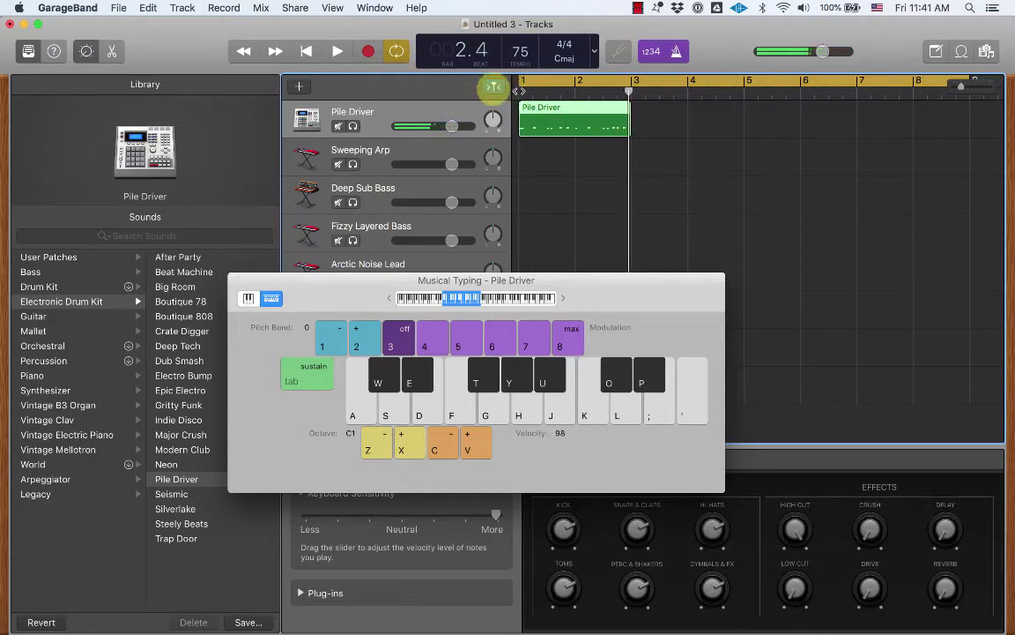
click(305, 50)
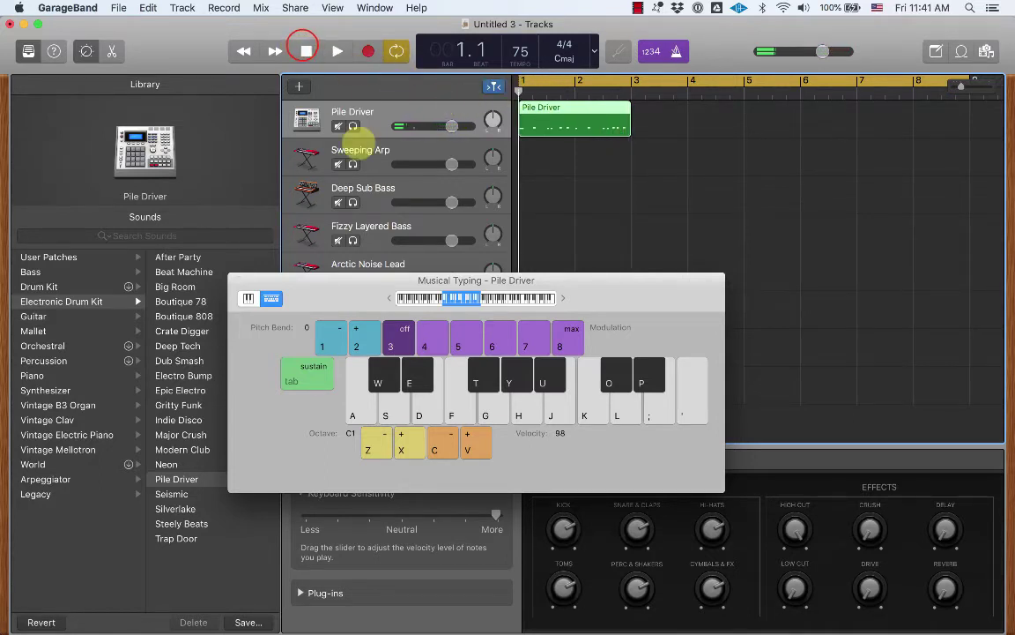
key(2)
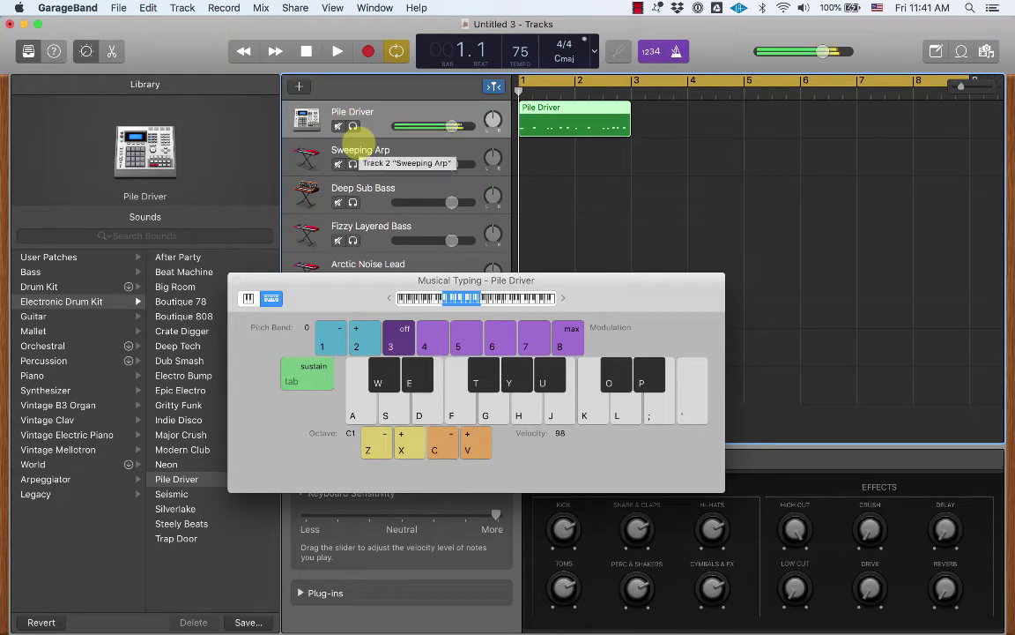
key(4)
key(4)
key(4)
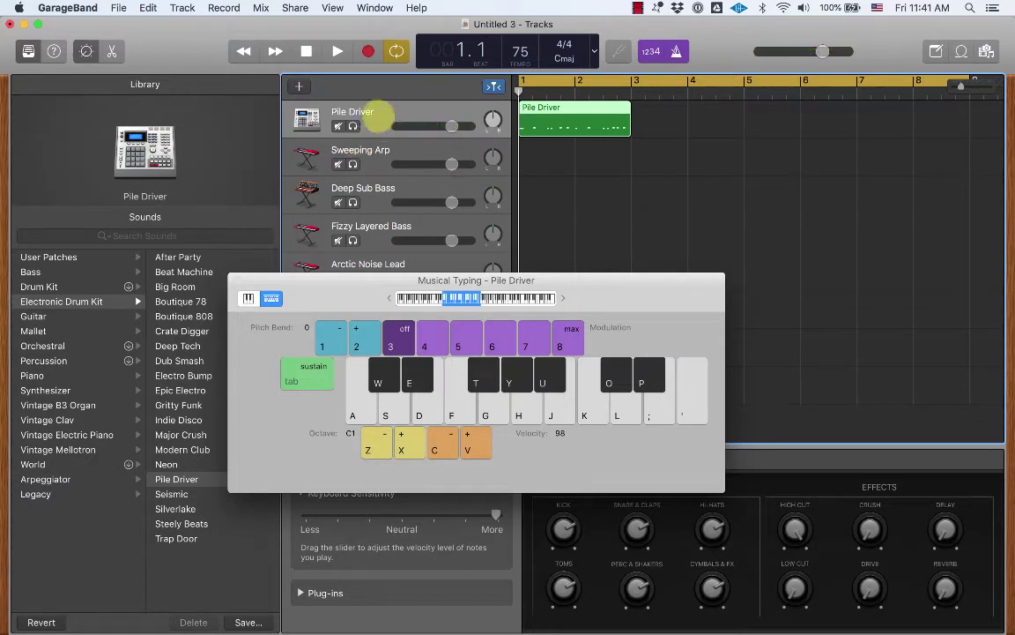
Record another Pile Driver take of A-key drum hits filling bars 1 to 3
key(4)
key(4)
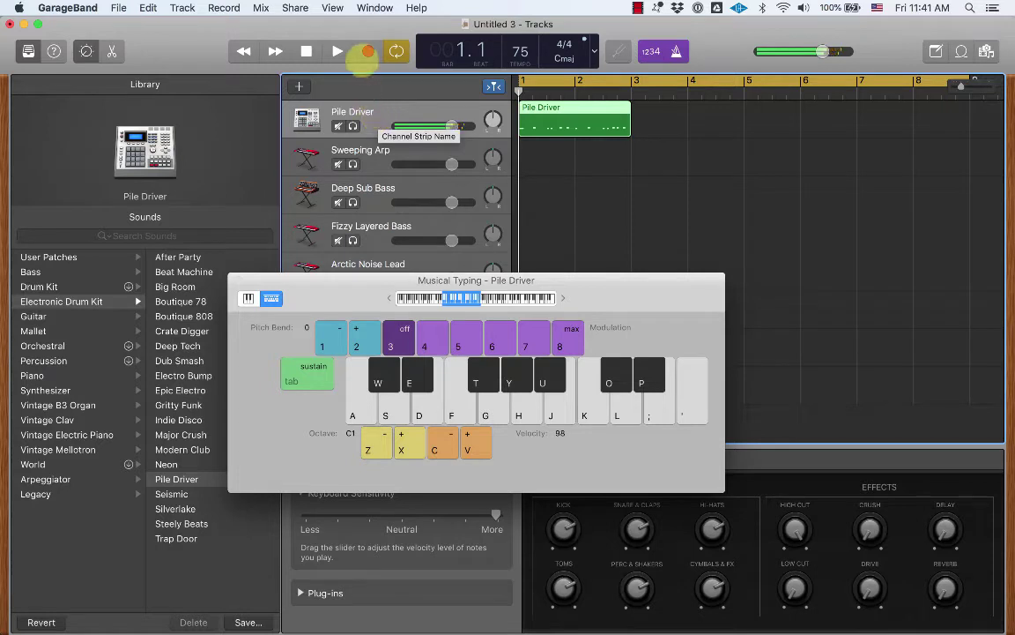
click(369, 51)
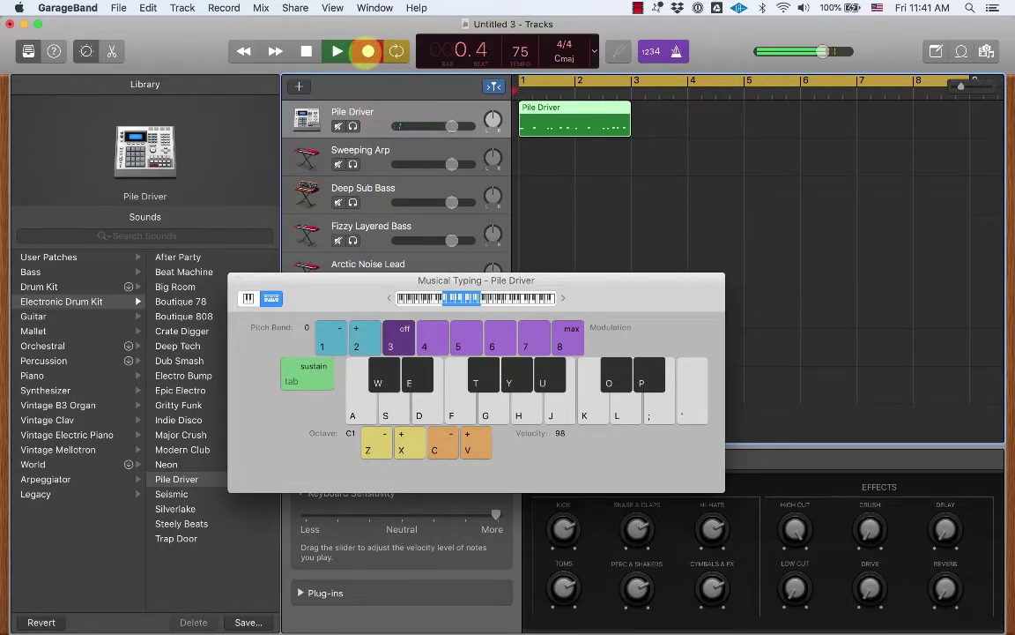
key(a)
key(a)
key(a)
key(a)
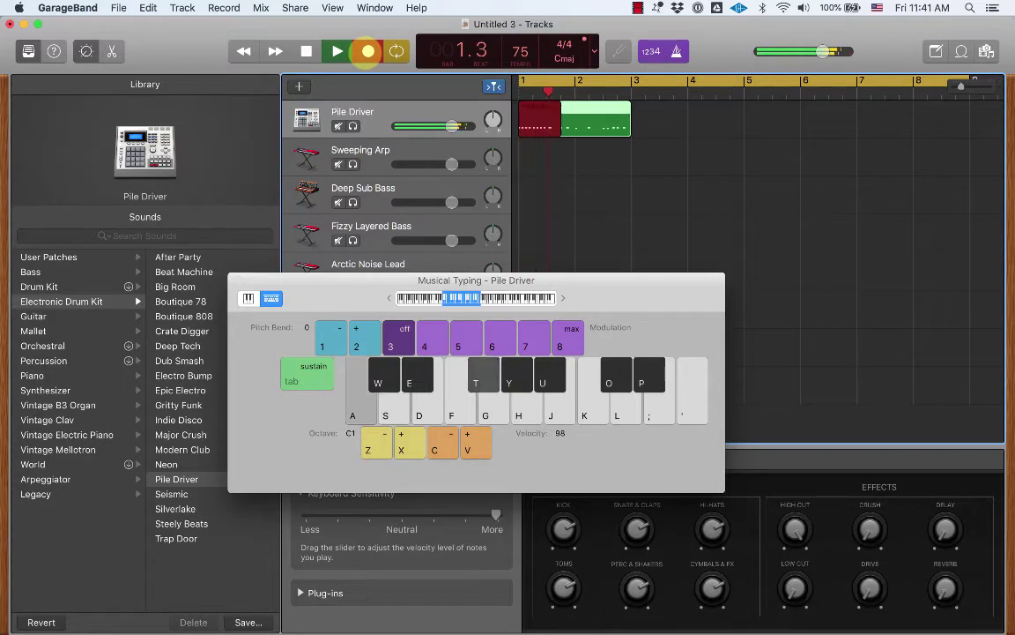
key(a)
key(a)
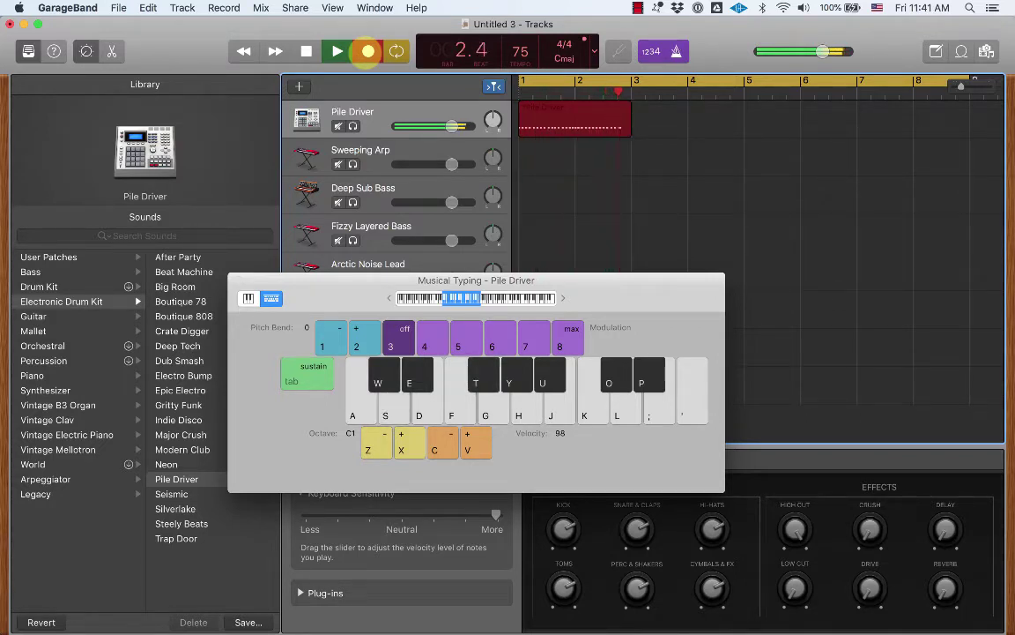
click(304, 51)
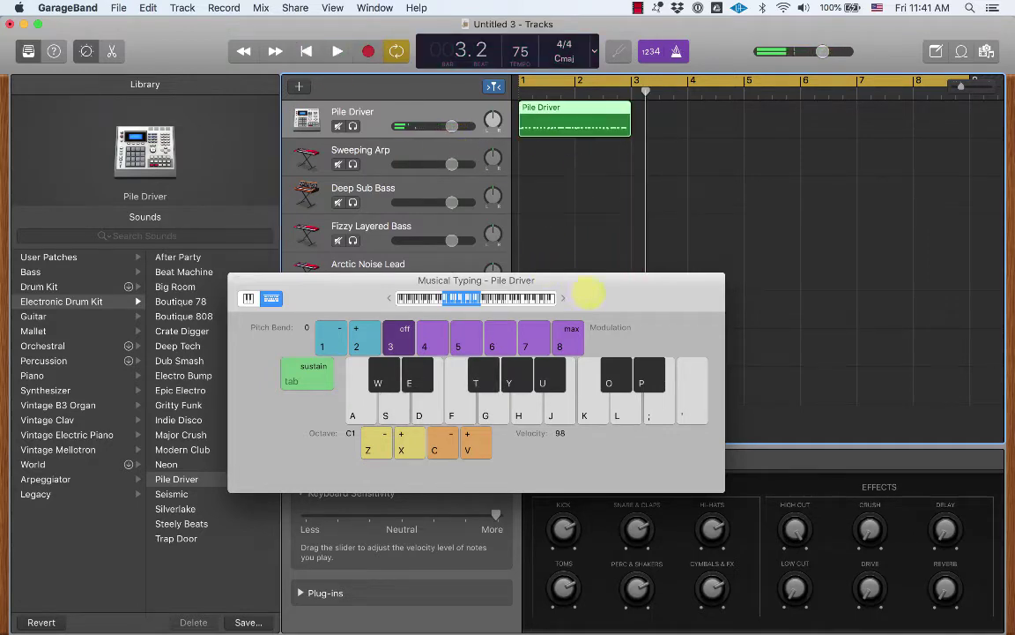
Extend the cycle range and the drum region's loop to bar 9, then play and stop
drag(589, 293, 527, 304)
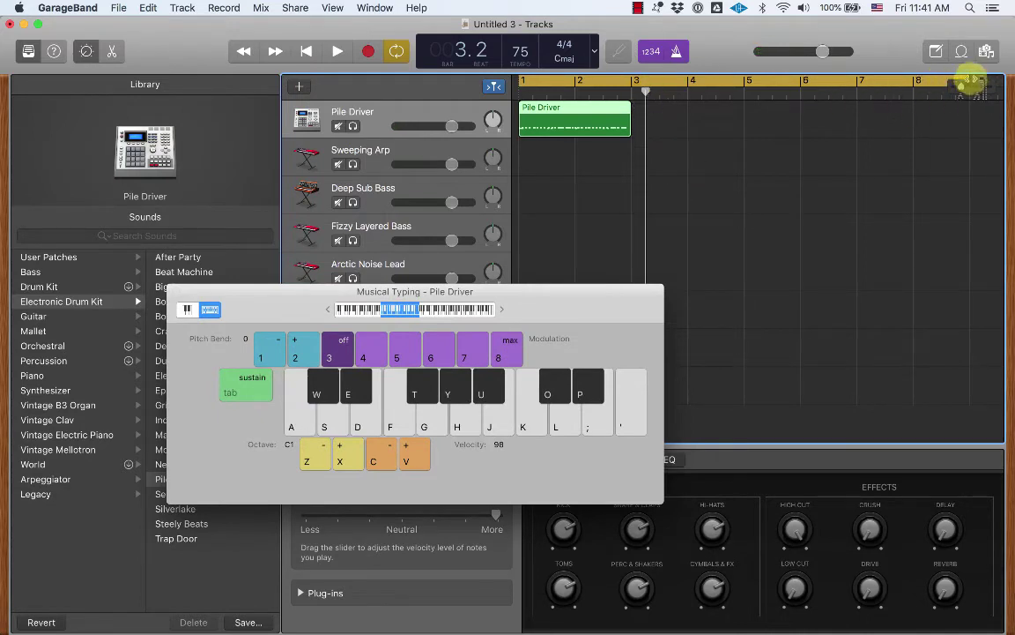
mouse_move(970, 80)
mouse_down()
mouse_move(671, 104)
mouse_move(996, 94)
mouse_move(966, 91)
mouse_up()
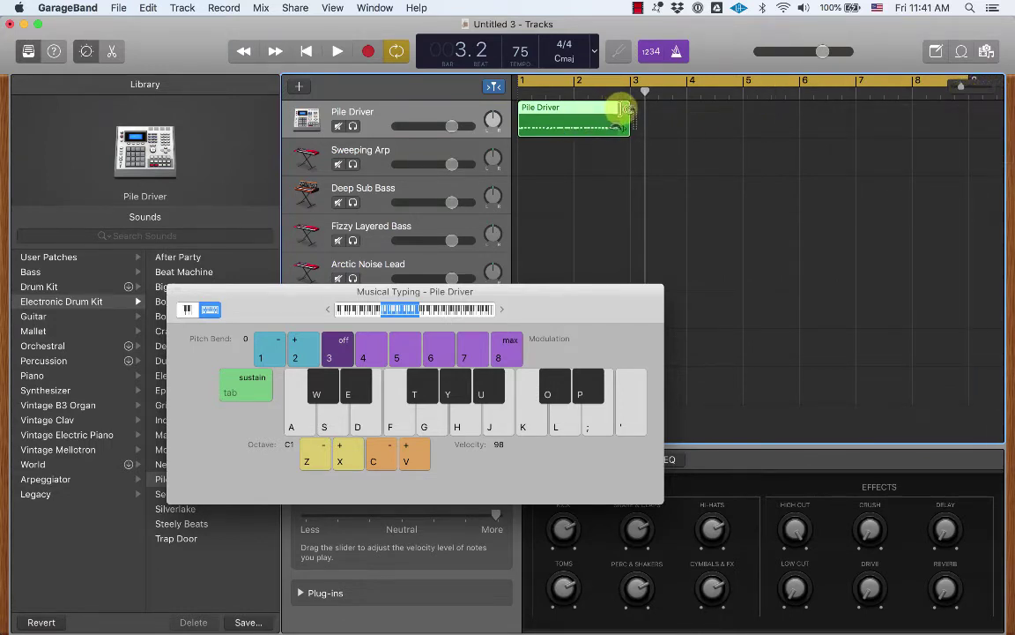
drag(628, 109, 967, 107)
click(306, 51)
click(338, 51)
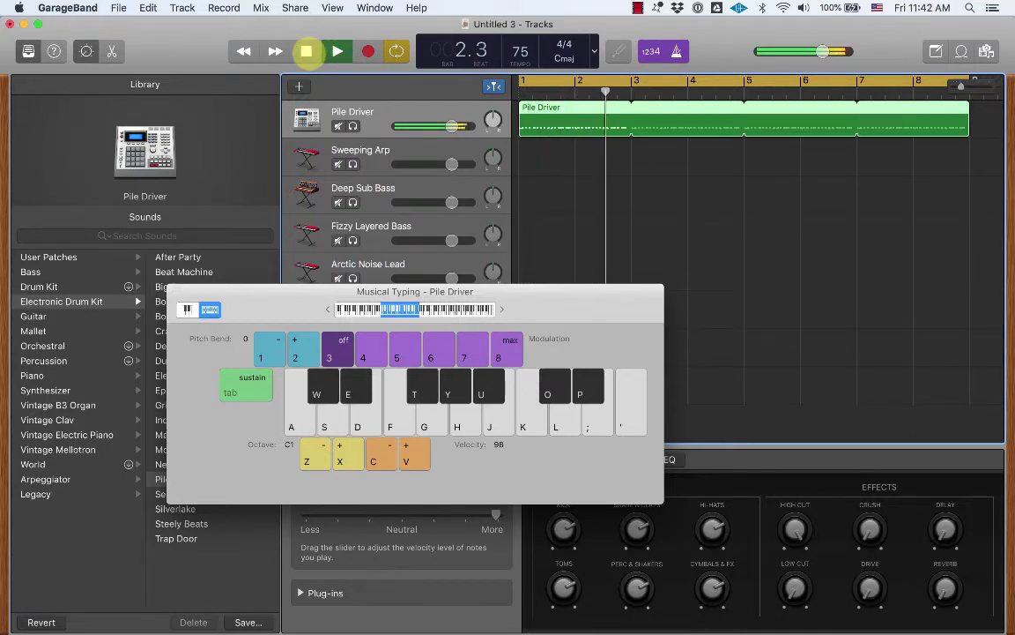
click(306, 51)
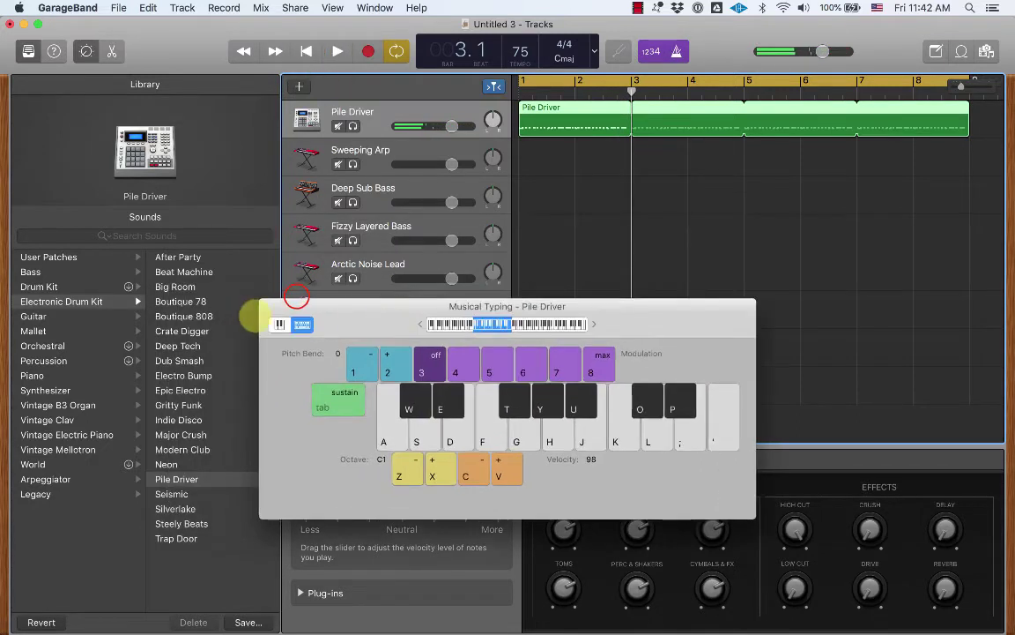
Close Musical Typing, open the Pile Driver region in the Piano Roll, zoom in and select one hi-hat note
click(269, 306)
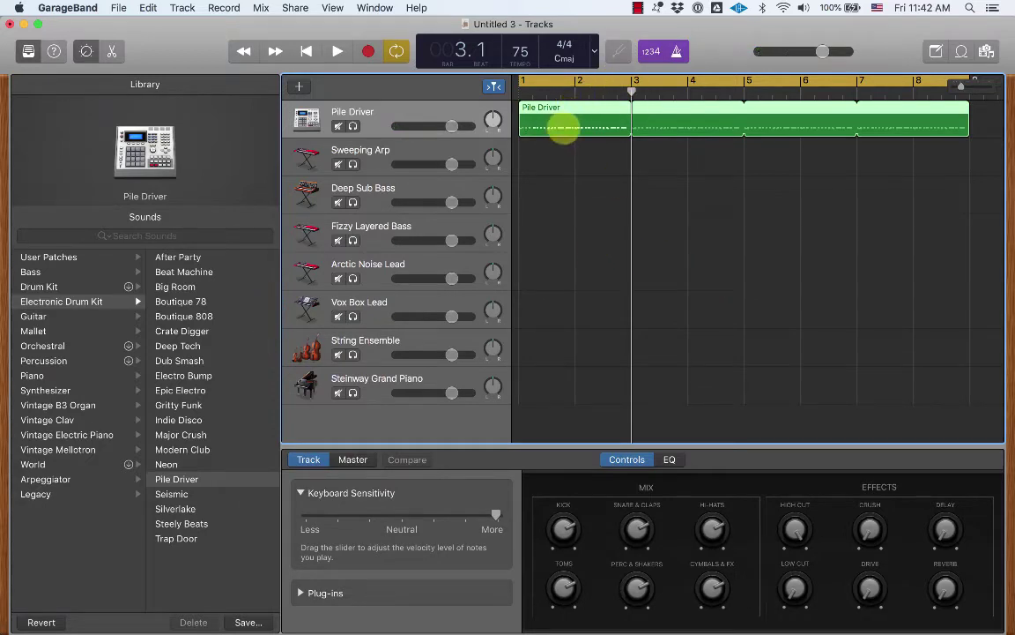
double_click(570, 128)
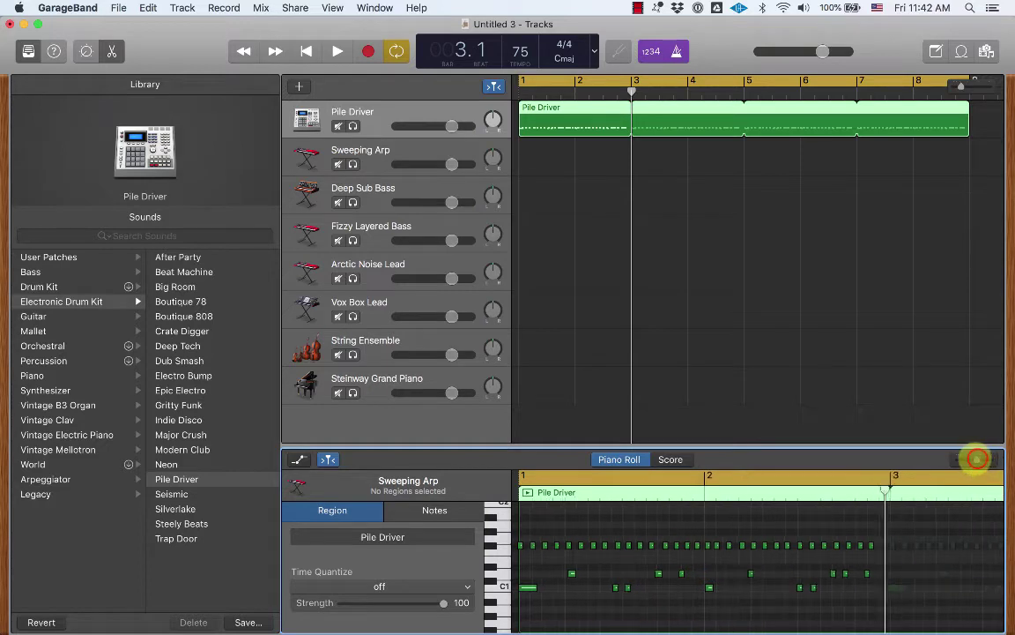
drag(975, 457, 989, 460)
scroll(837, 531, left, 10)
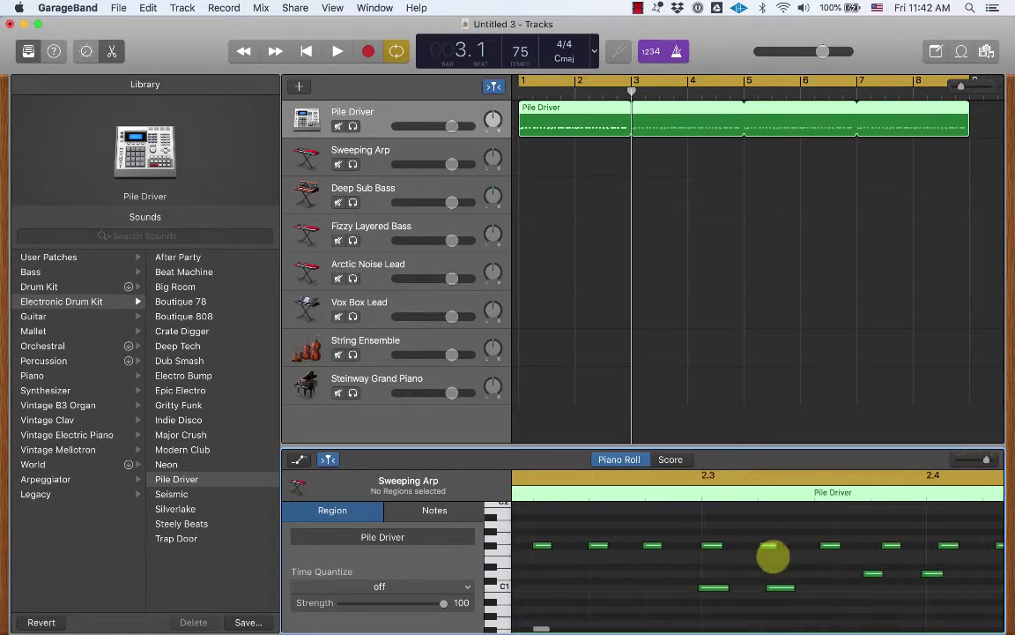
scroll(750, 551, left, 5)
click(645, 547)
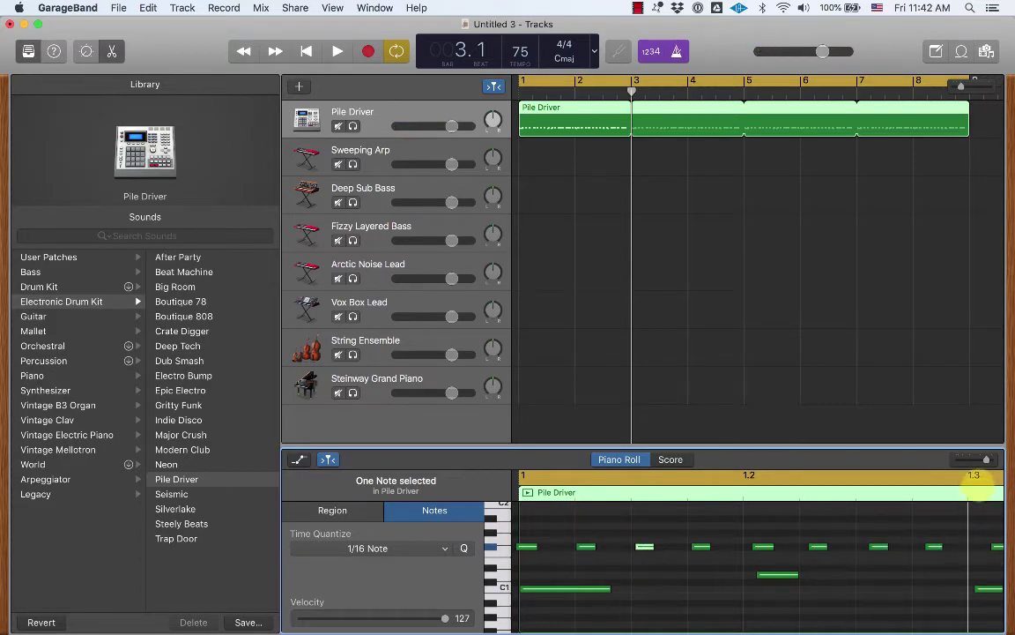
Zoom the Piano Roll out and marquee-select the whole top row of hi-hat notes
drag(988, 459, 976, 459)
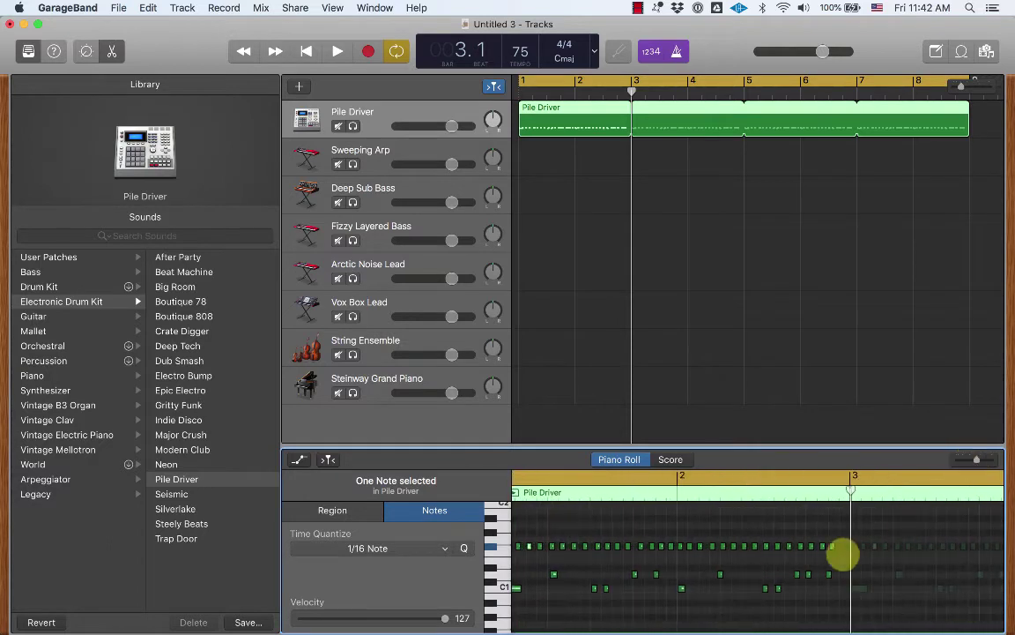
click(843, 527)
drag(843, 527, 519, 520)
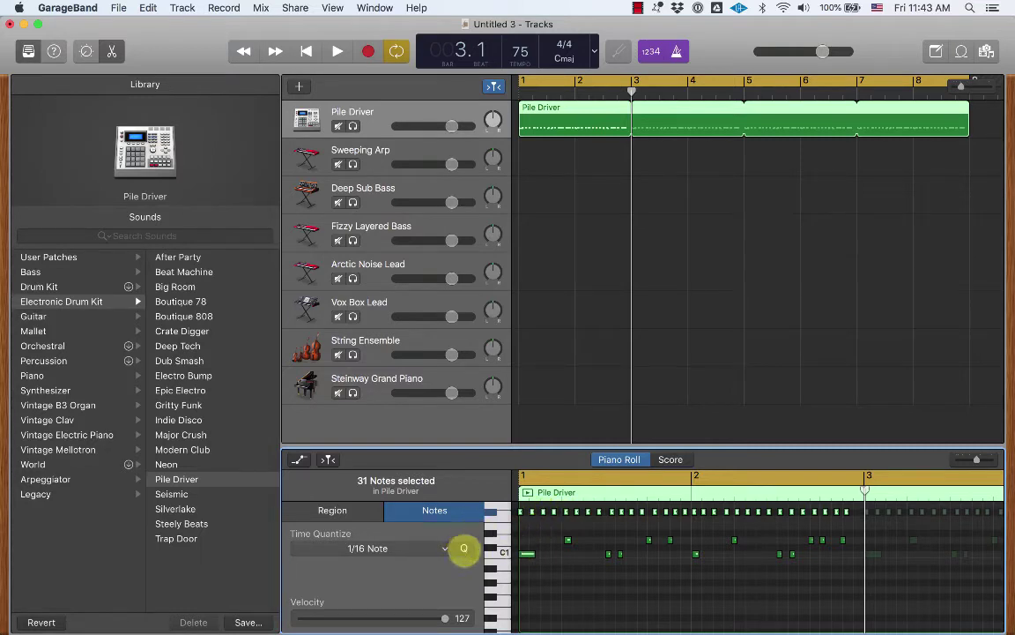
Quantize the selected hi-hats to 1/16 notes and play the beat from the start
click(464, 549)
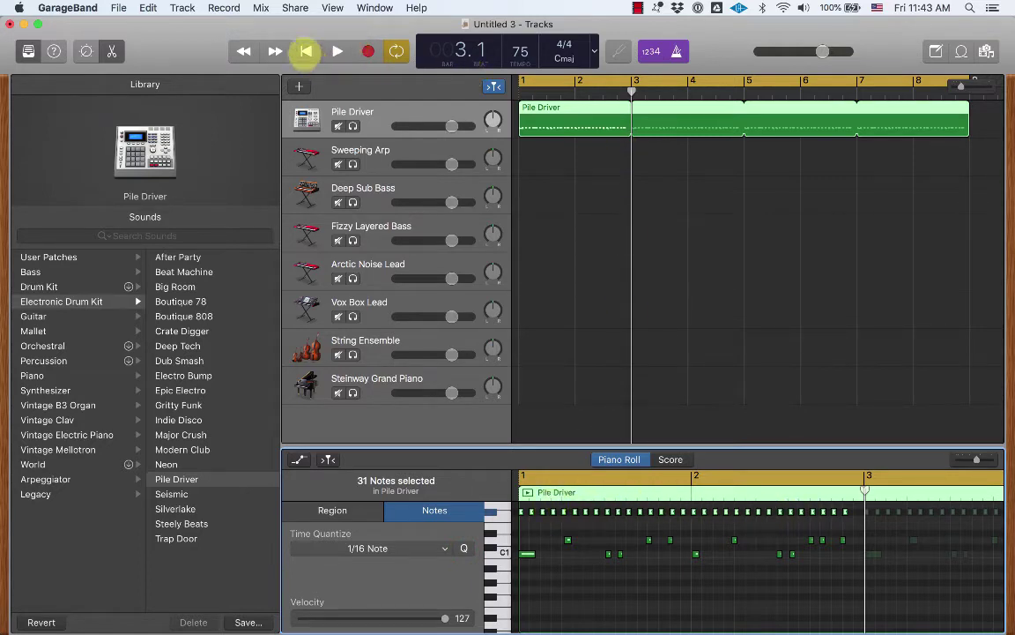
click(306, 51)
click(338, 51)
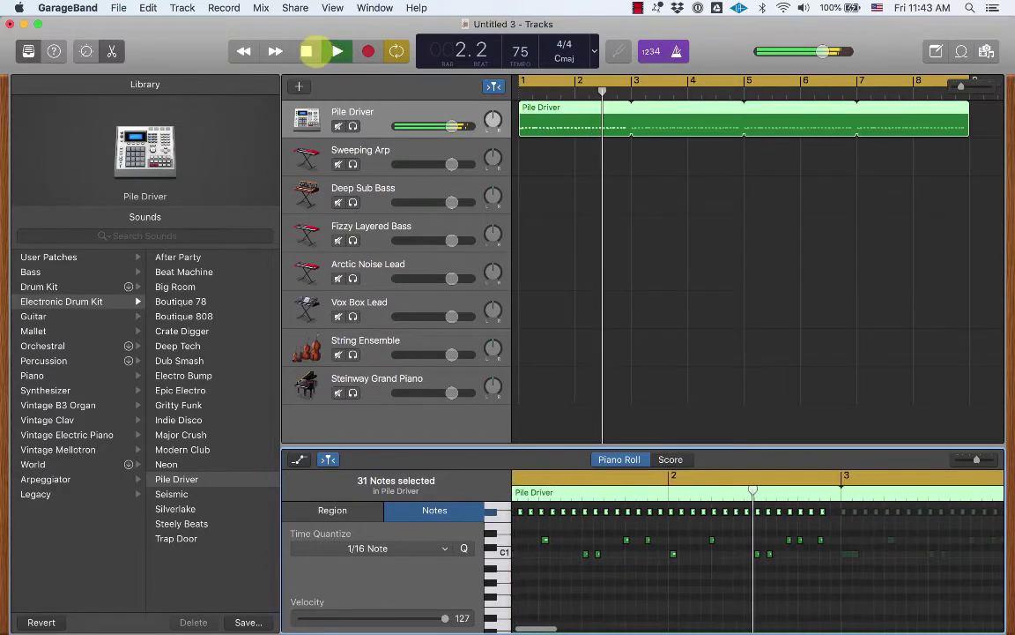
click(306, 51)
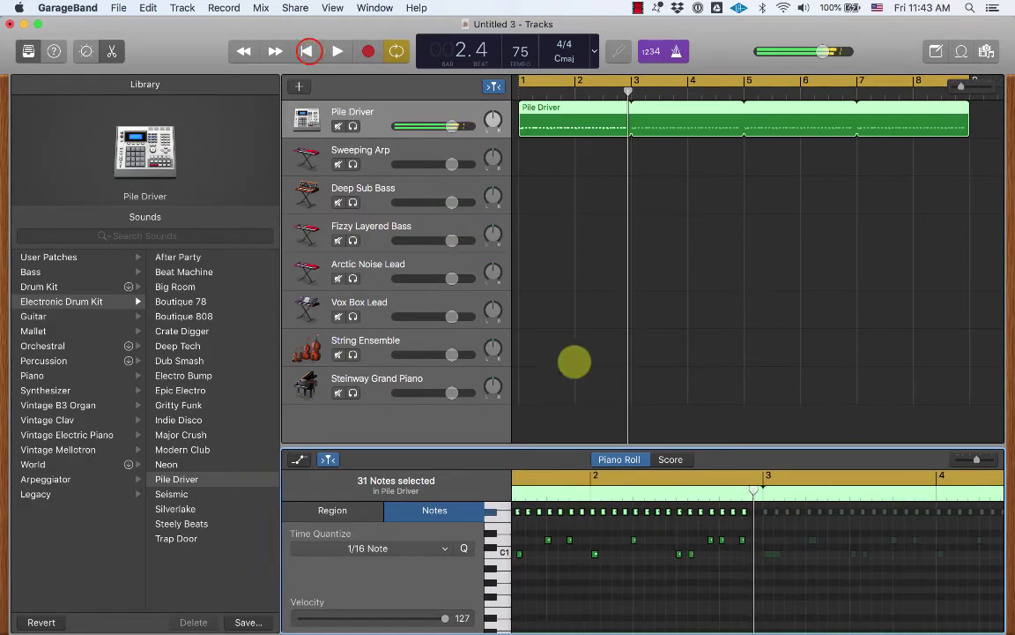
Slightly shorten the early note in bar 1 and play the beat again to hear it
scroll(673, 540, left, 3)
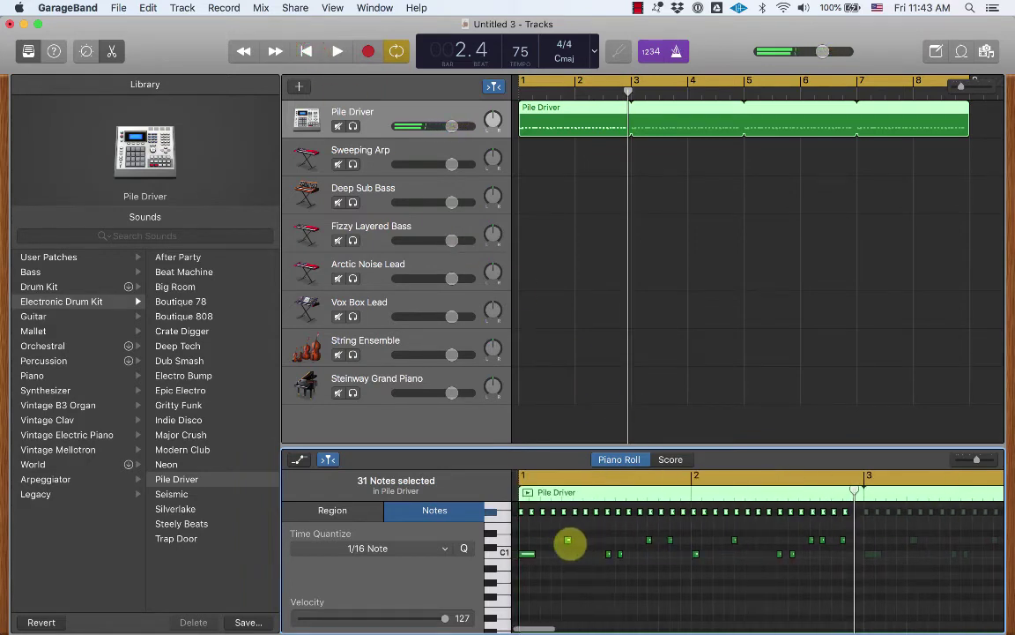
click(567, 539)
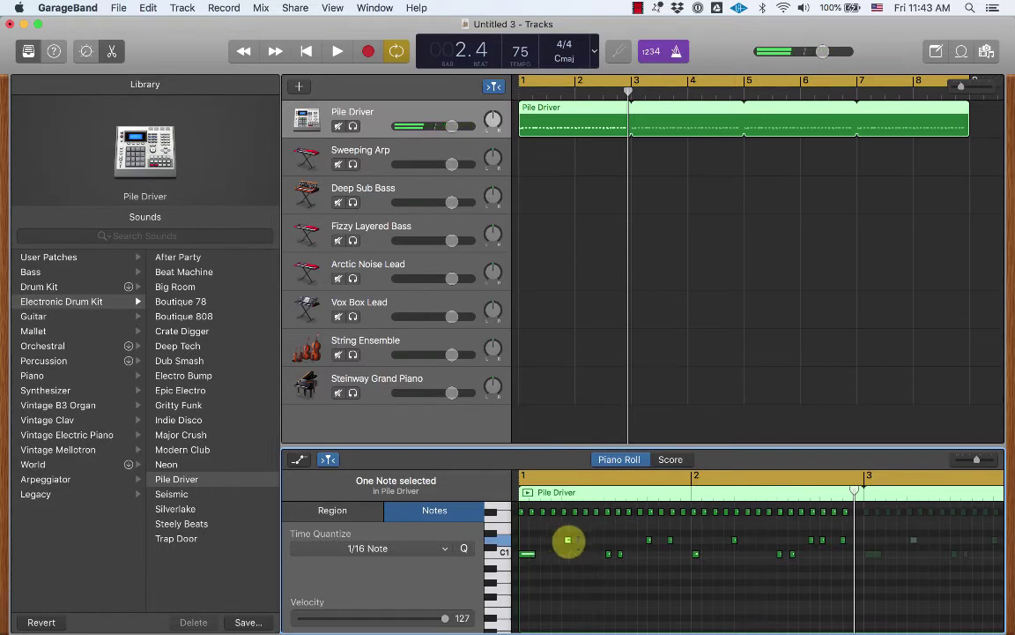
drag(567, 540, 565, 539)
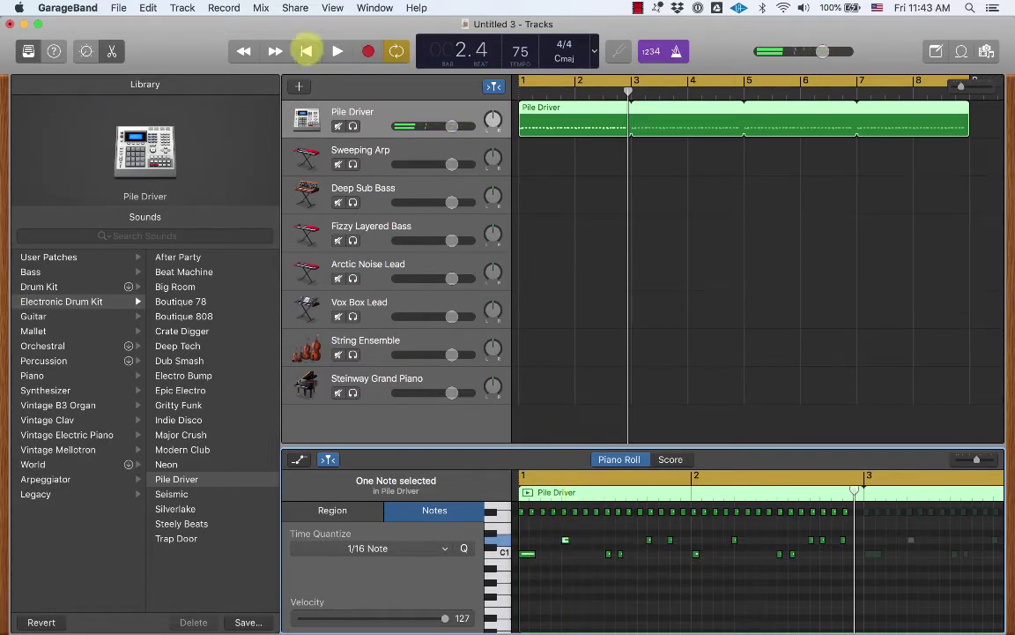
click(306, 50)
click(338, 50)
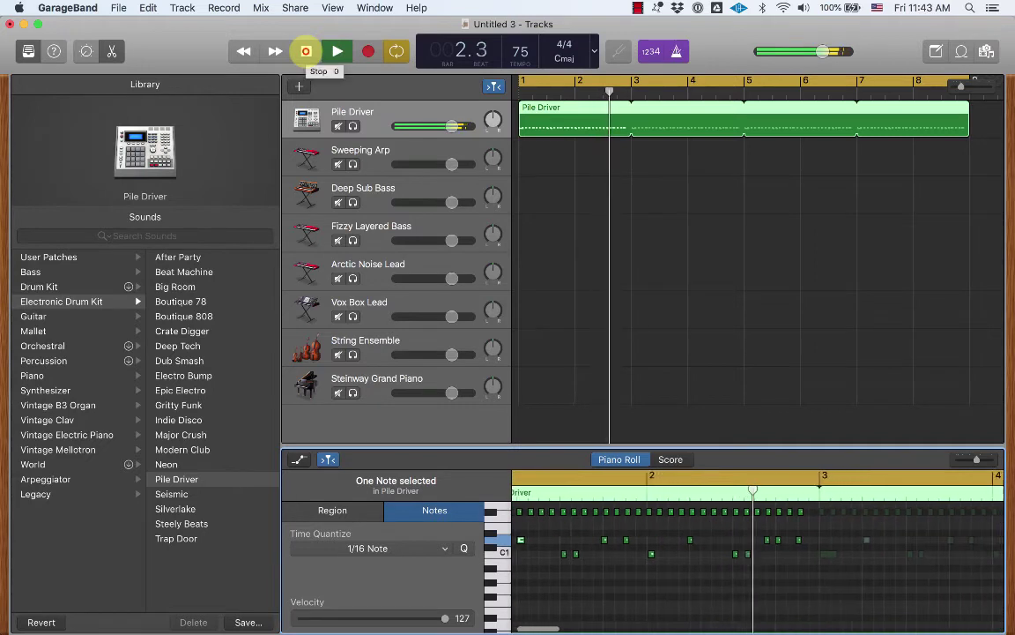
click(306, 50)
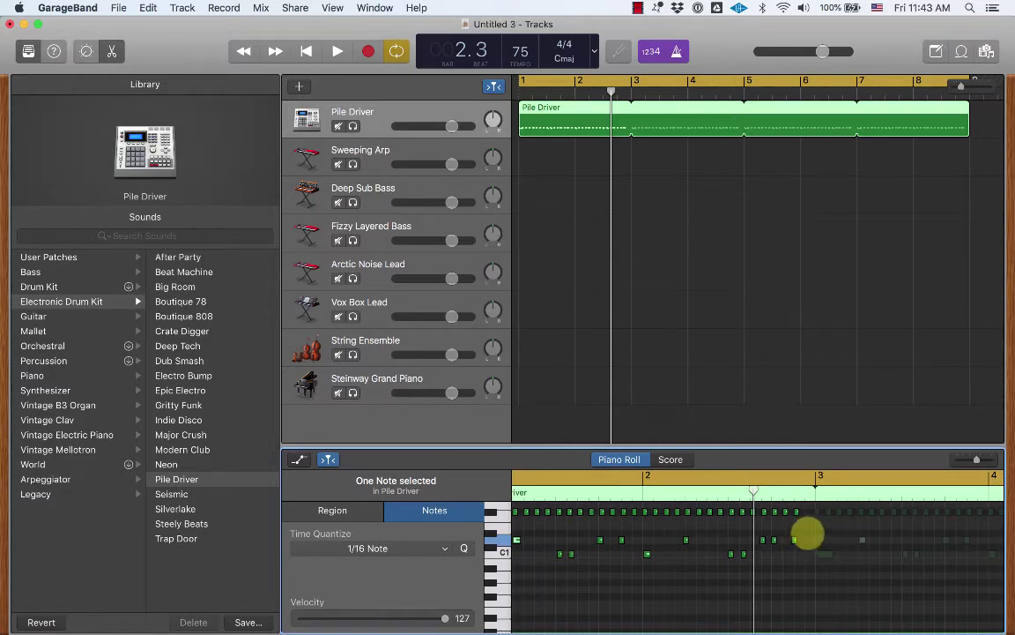
scroll(807, 532, left, 3)
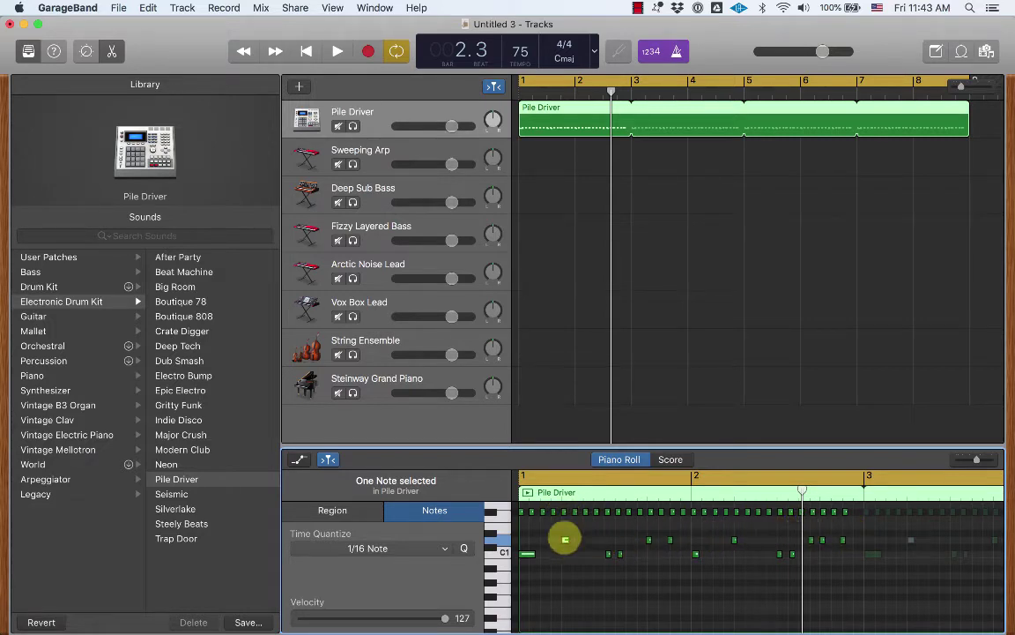
scroll(560, 578, down, 3)
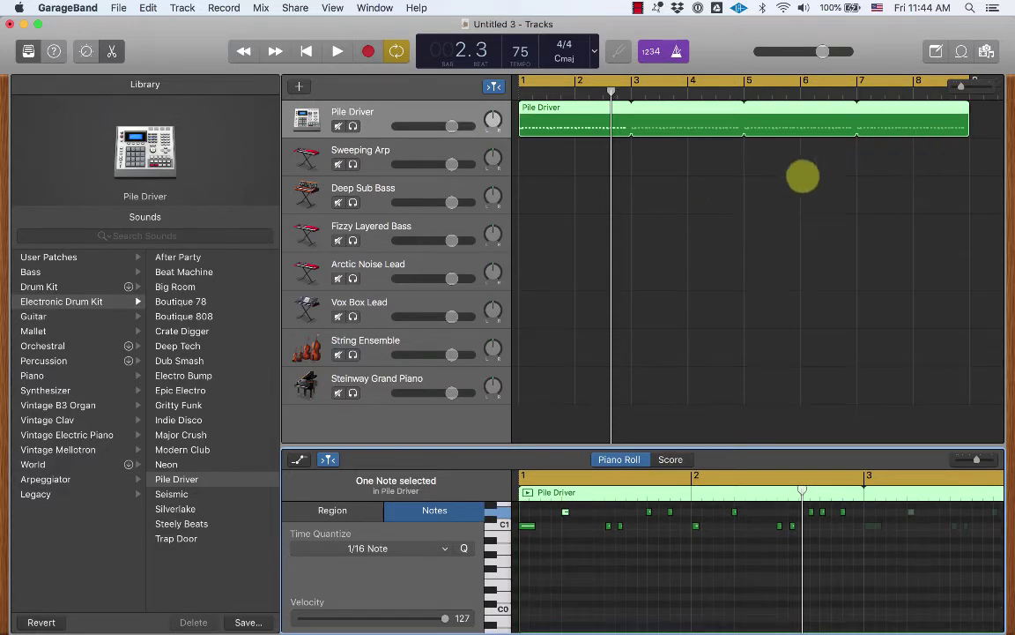
Shorten the Pile Driver loop to end at bar 5, turn Cycle off and place the playhead at bar 5
key(Return)
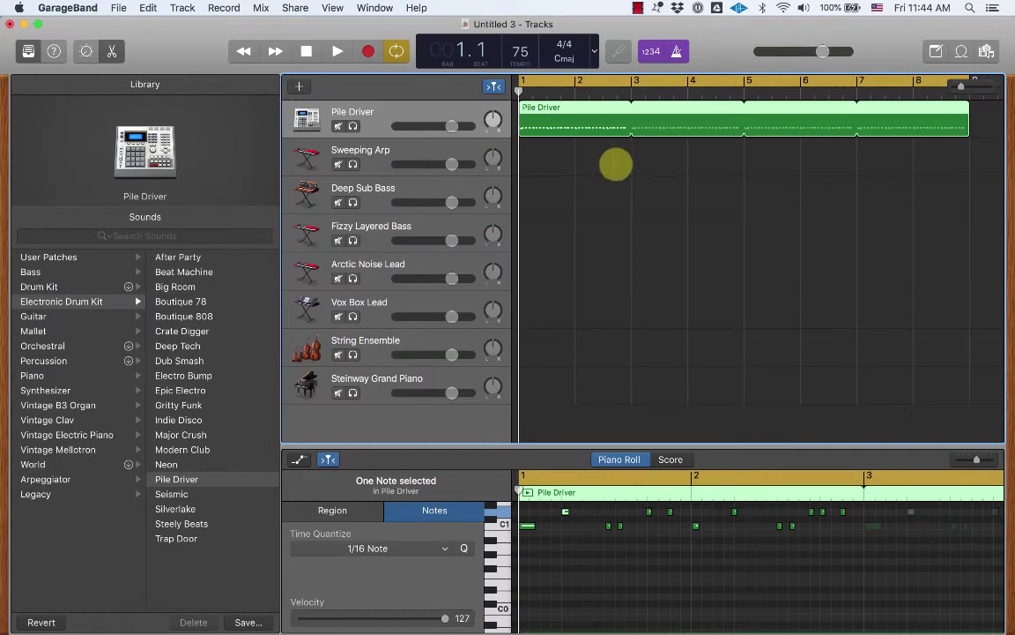
drag(967, 133, 748, 123)
click(772, 92)
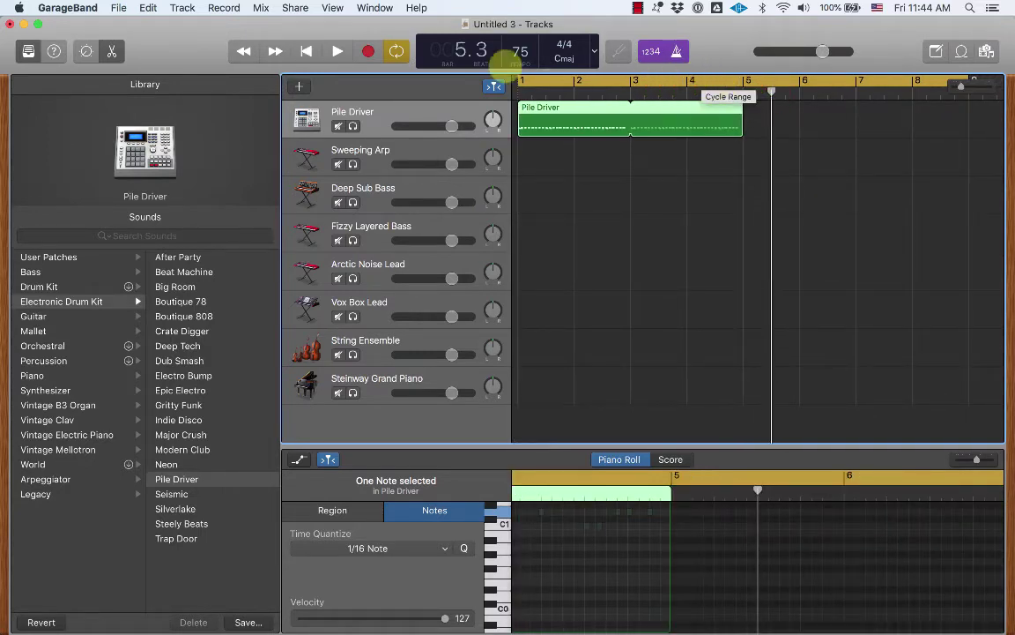
click(399, 51)
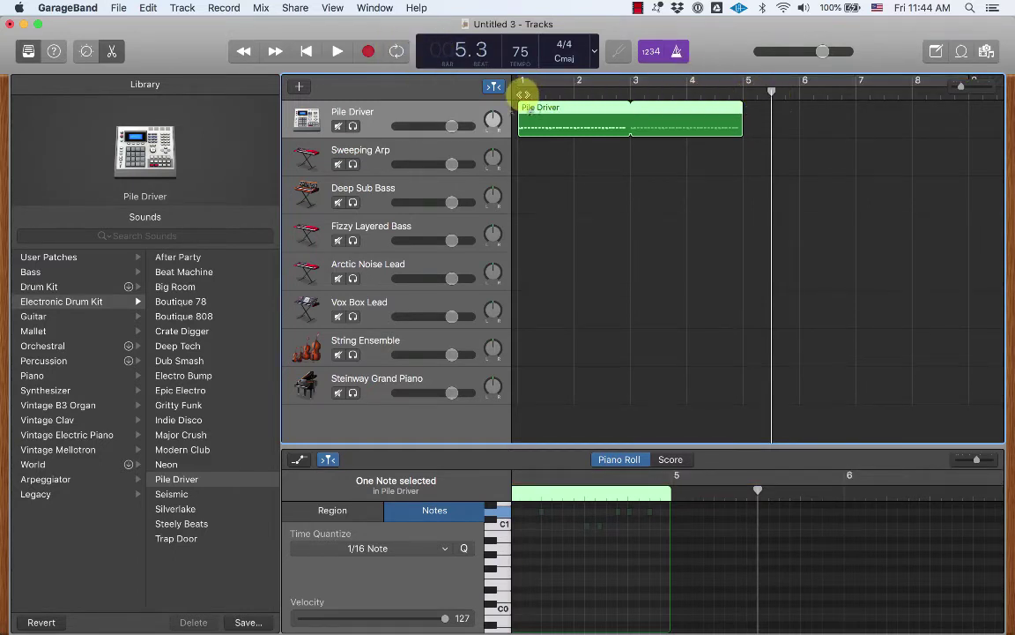
drag(772, 91, 961, 88)
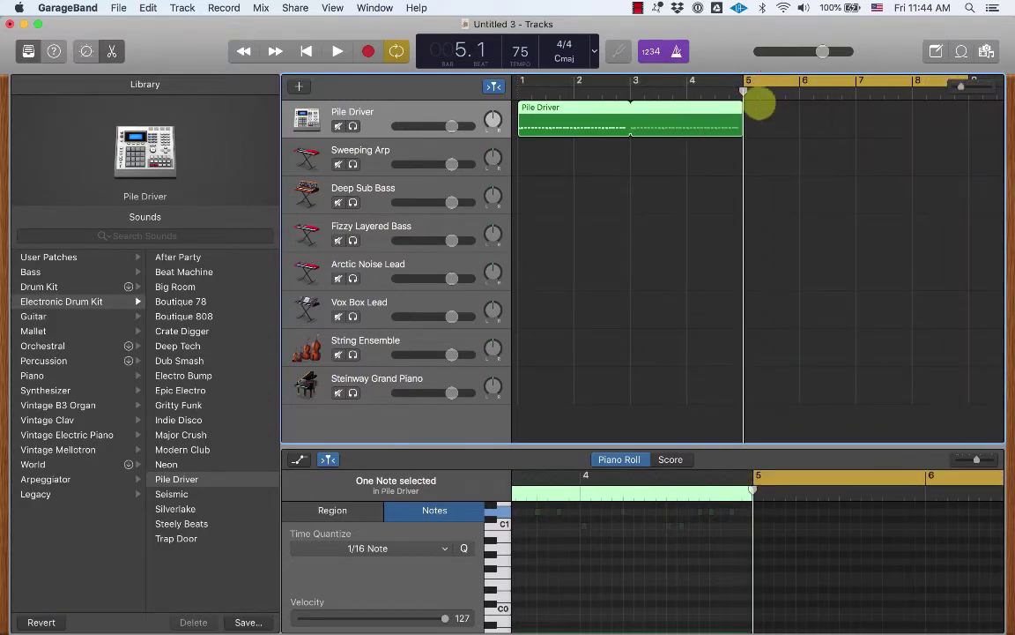
Draw a cycle range in the ruler and adjust it to span bars 5 to 9
drag(703, 82, 855, 74)
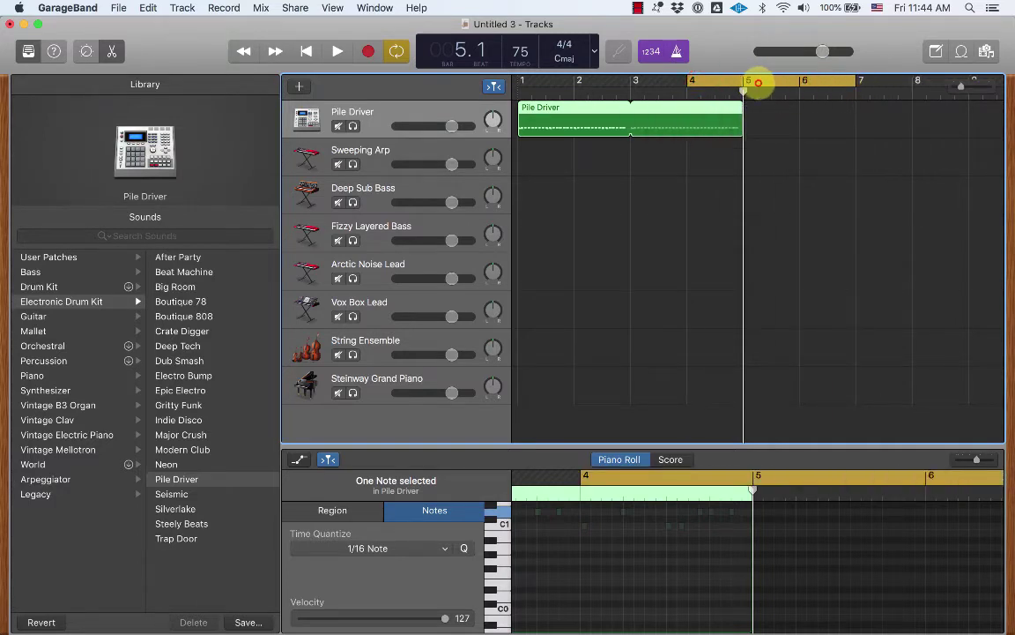
drag(759, 83, 822, 83)
drag(914, 82, 969, 79)
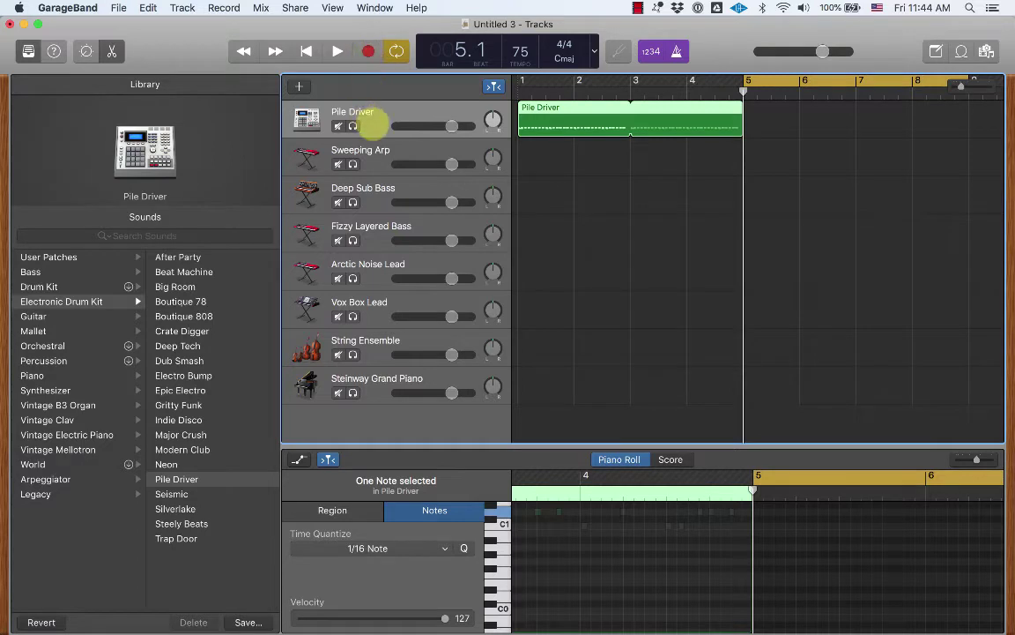
Deselect the region, show Musical Typing, move its window aside and audition the A key drum sound
click(370, 115)
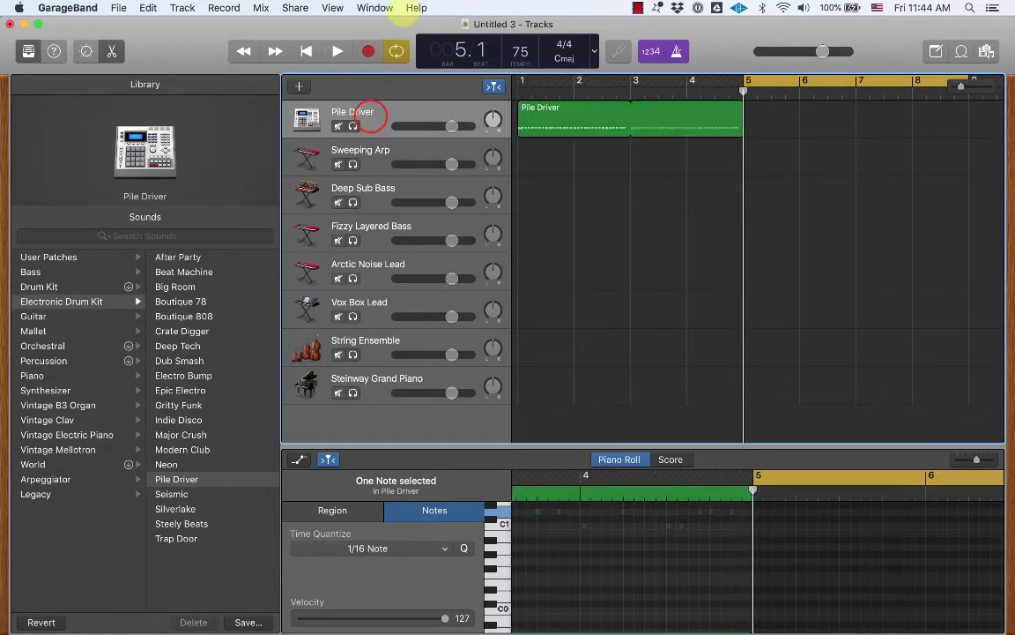
click(374, 7)
click(381, 72)
drag(375, 323, 291, 310)
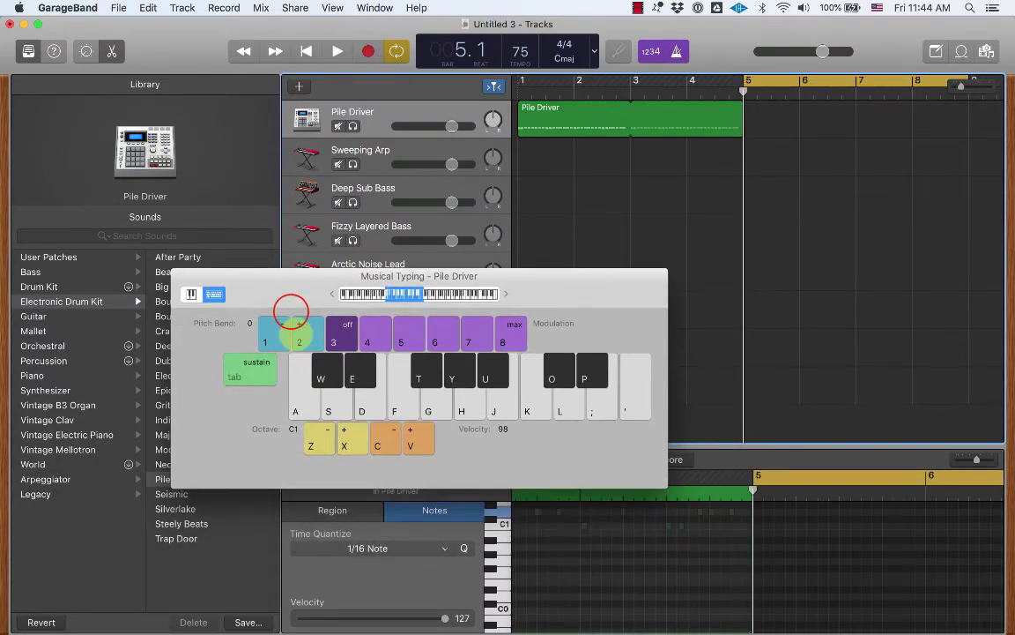
key(a)
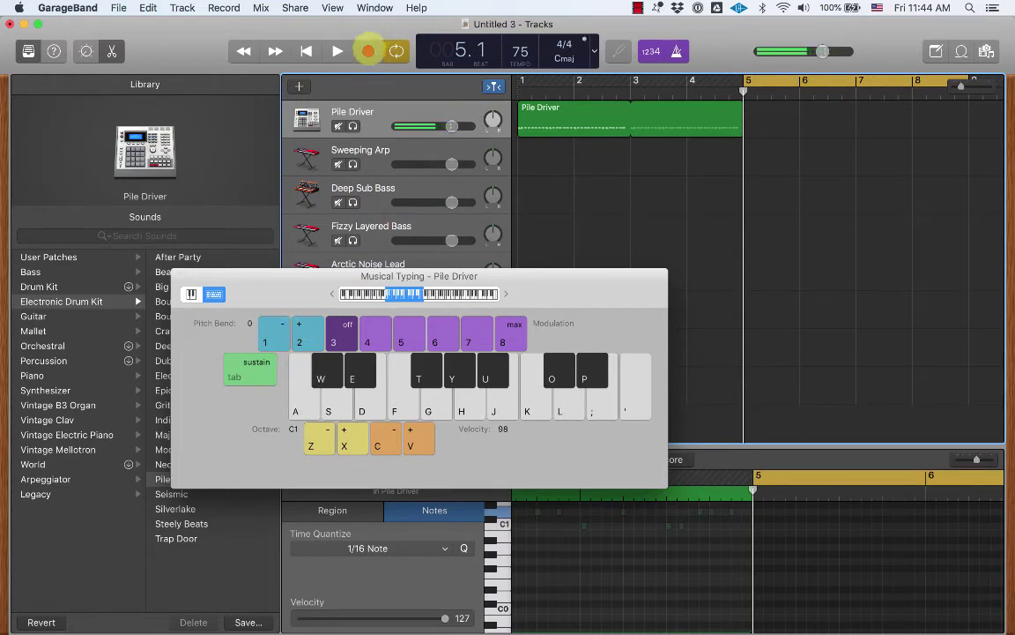
Record four A-key drum hits onto the Pile Driver track over bars 5 to 7, then stop
click(368, 51)
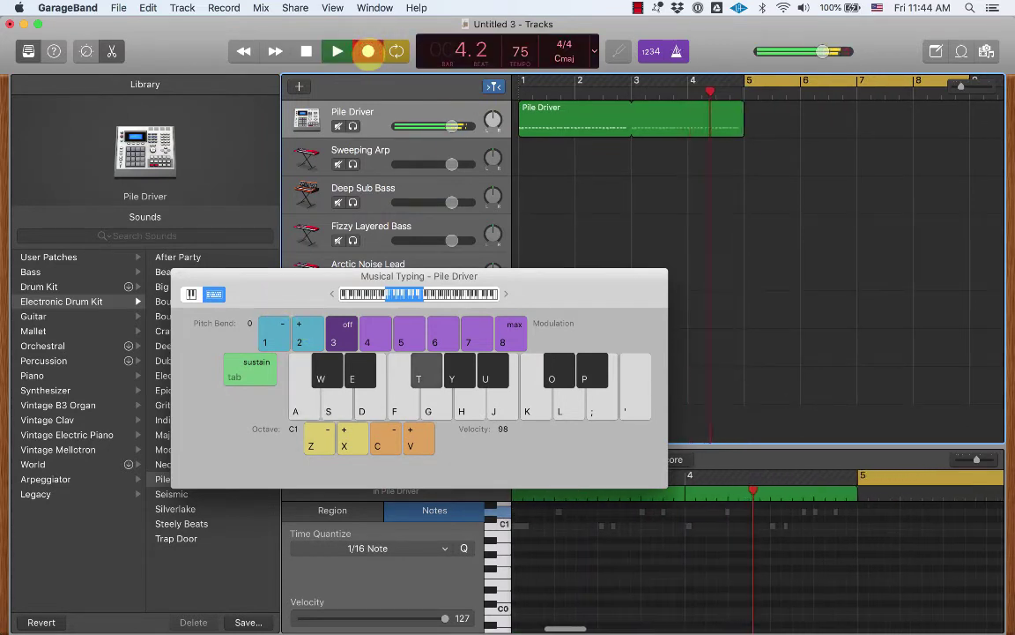
key(a)
key(a)
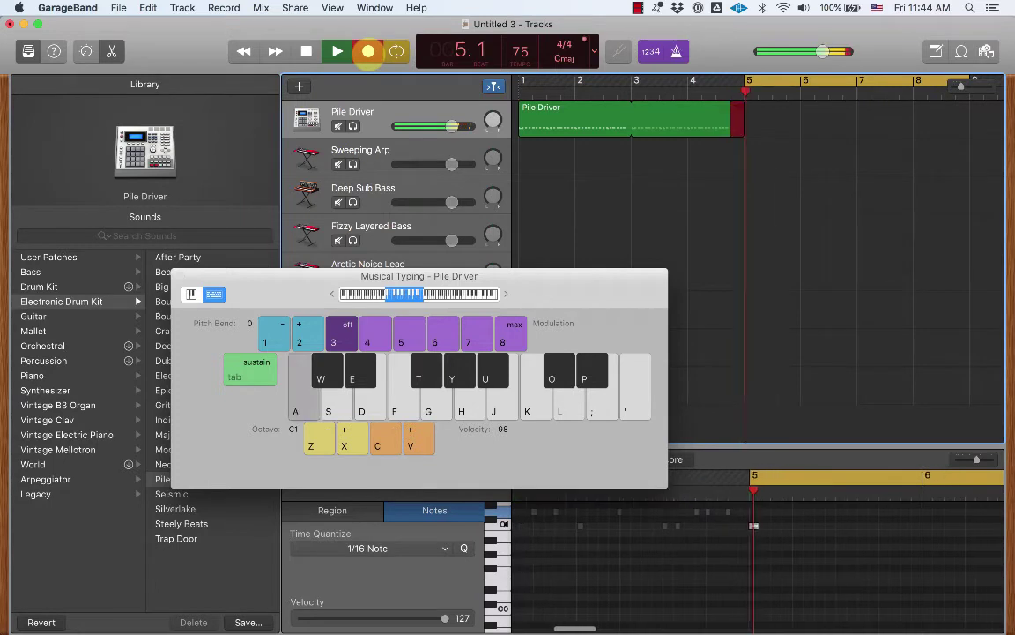
key(a)
key(a)
key(a)
key(a)
key(a)
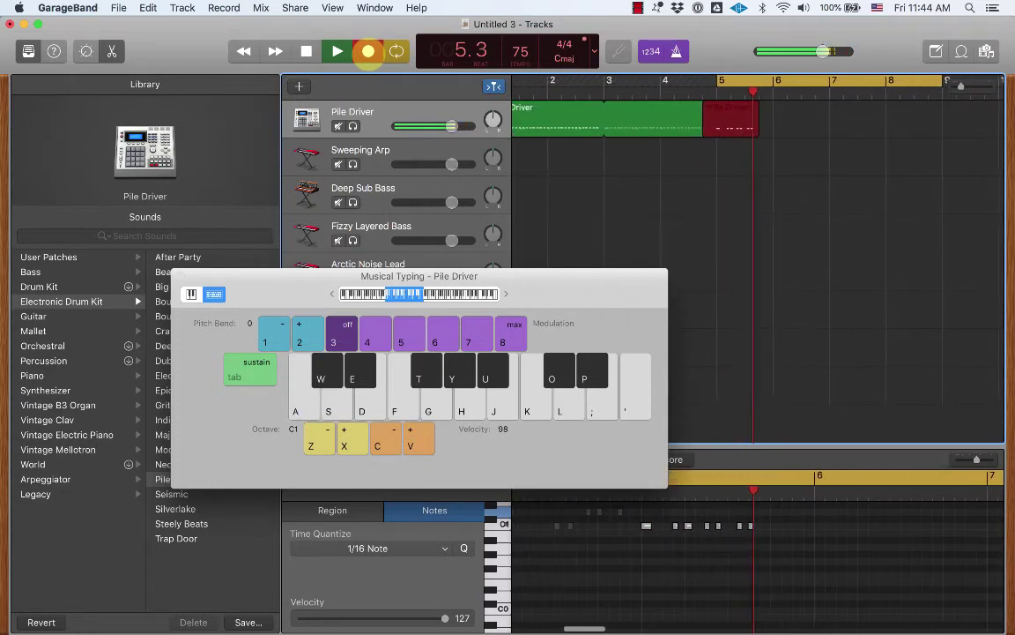
key(a)
key(a)
key(a)
key(a)
key(a)
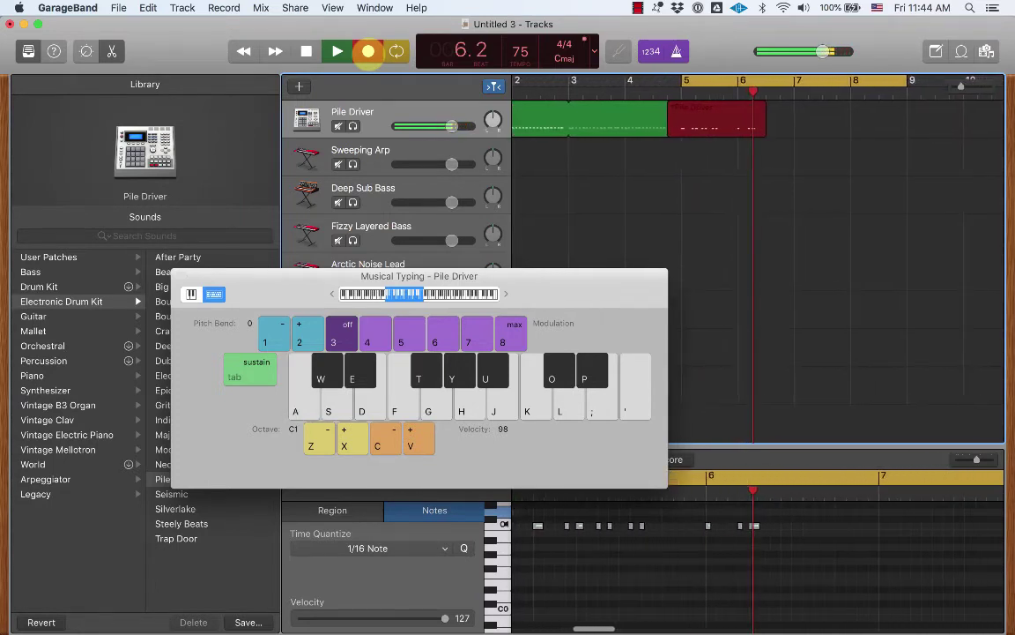
key(a)
key(a)
key(a)
key(a)
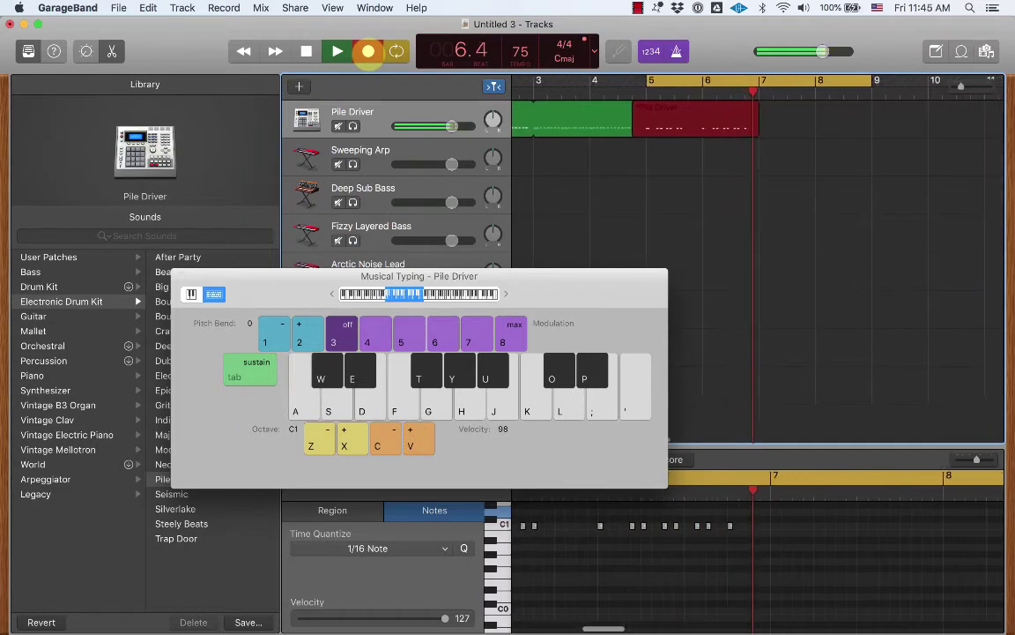
click(306, 51)
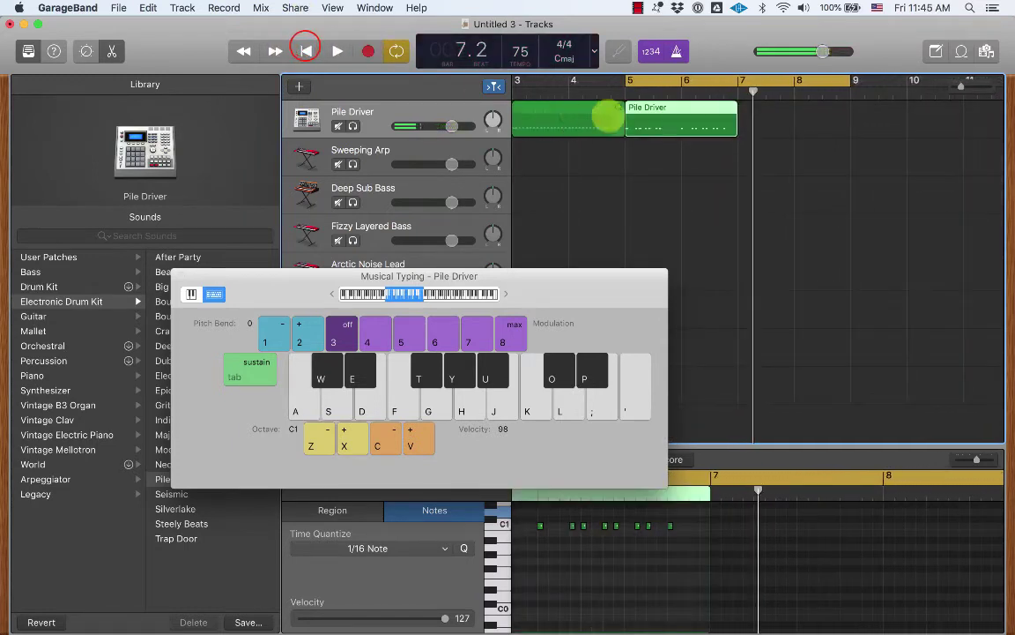
Record a take of S-key hits from bar 5, stop, and play it back
drag(677, 91, 637, 94)
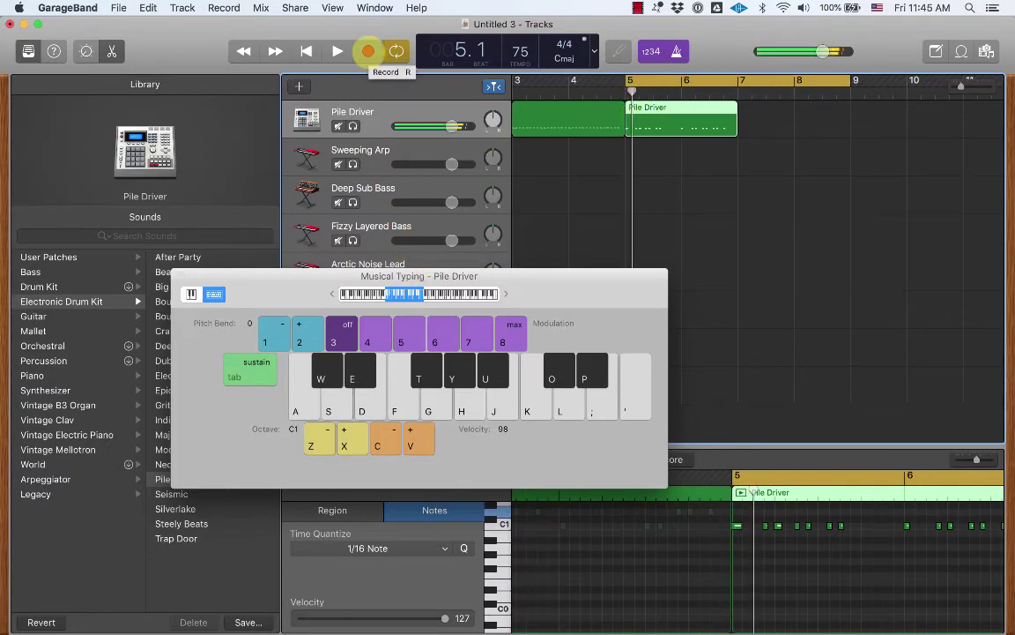
click(368, 51)
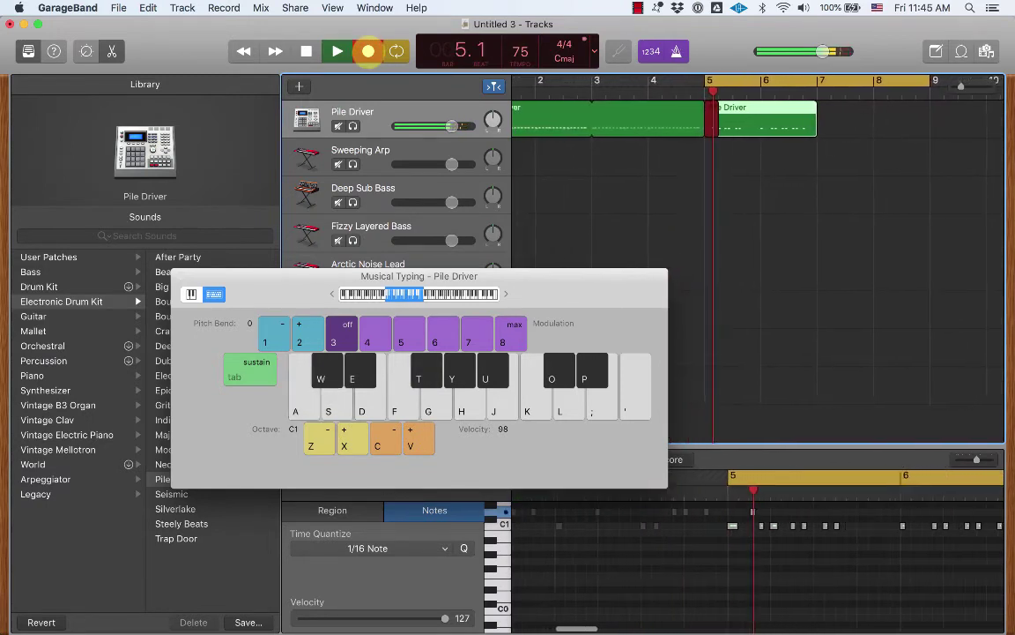
key(s)
key(s)
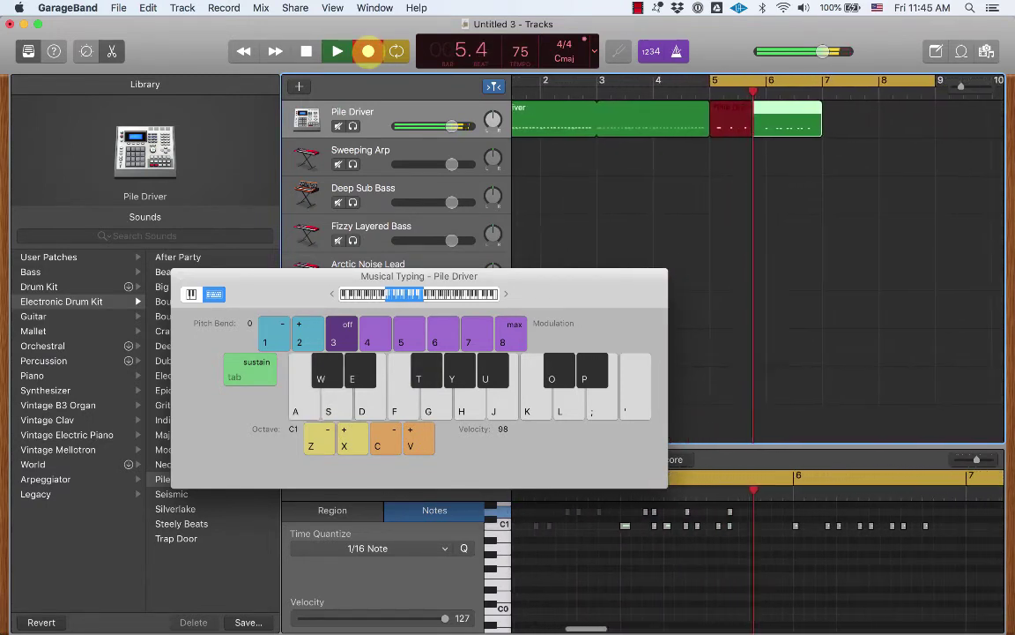
key(s)
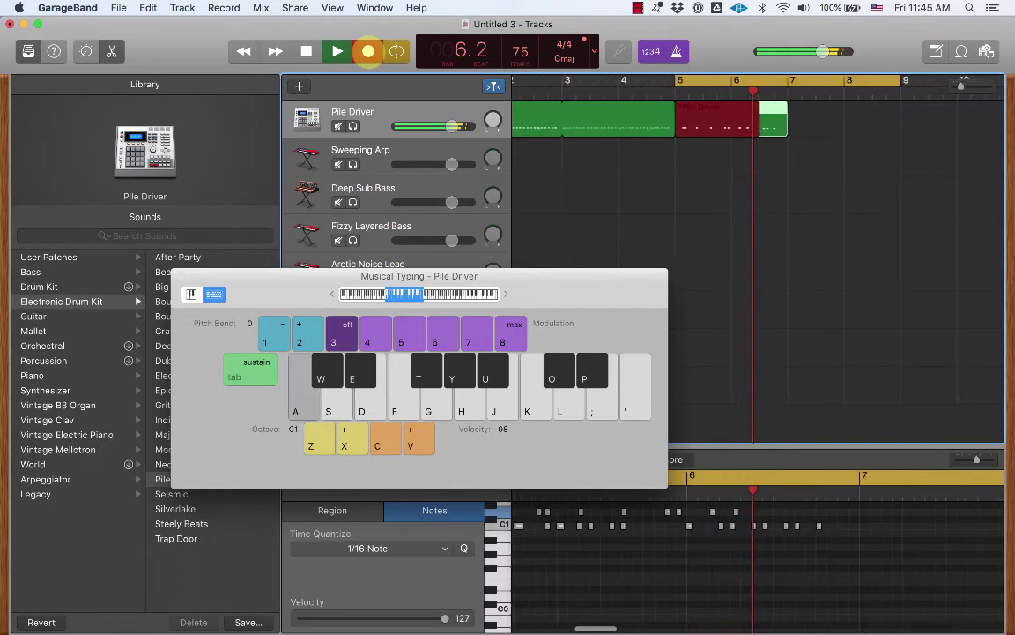
key(2)
key(1)
key(space)
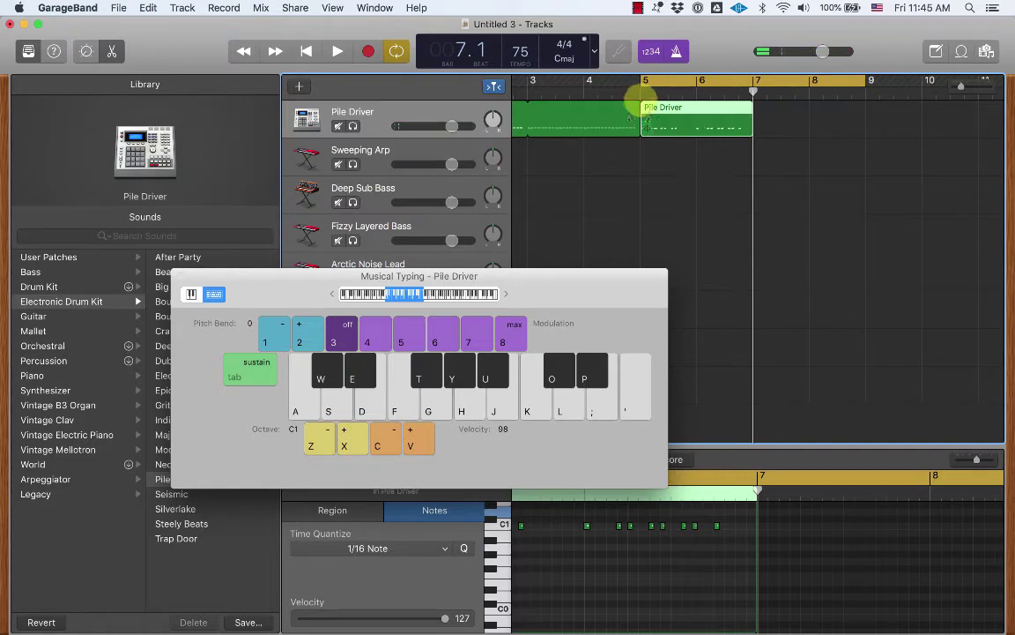
key(space)
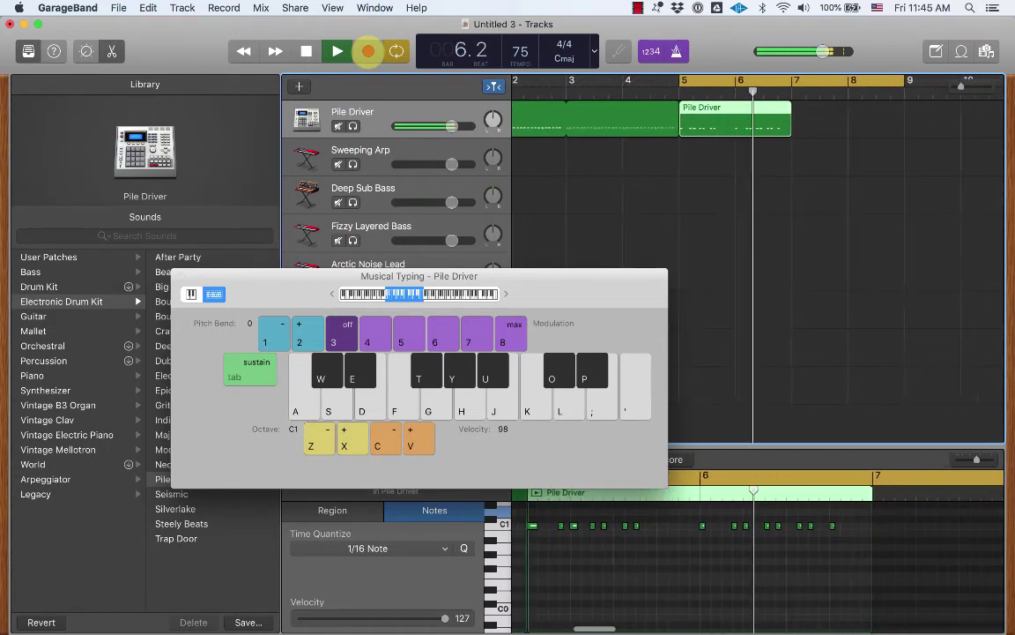
key(1)
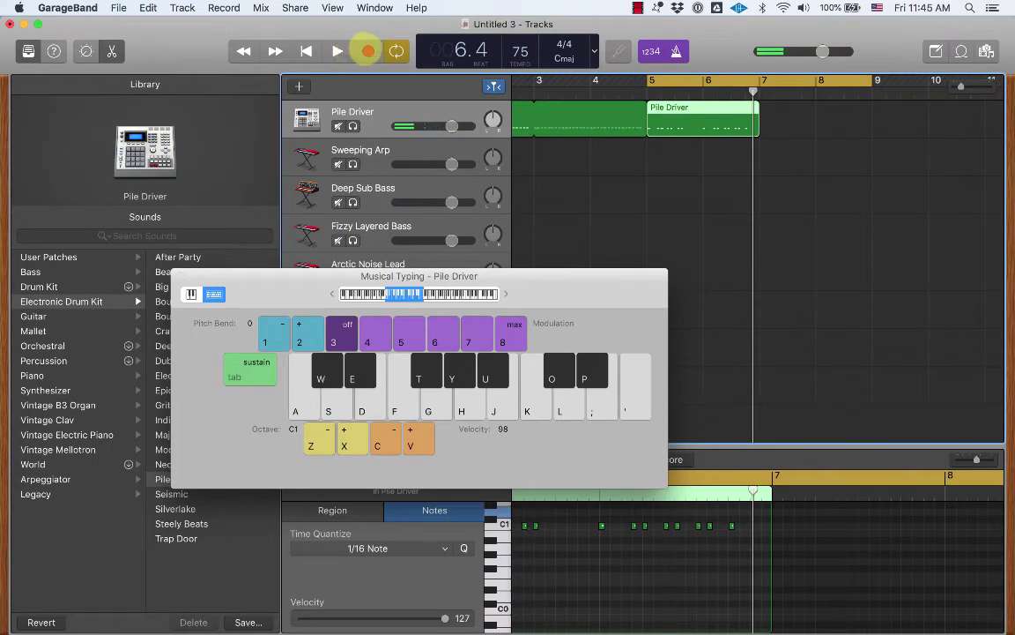
Record another take over bars 5 to 7 playing the 1, 2 and 4 keys
click(368, 51)
key(2)
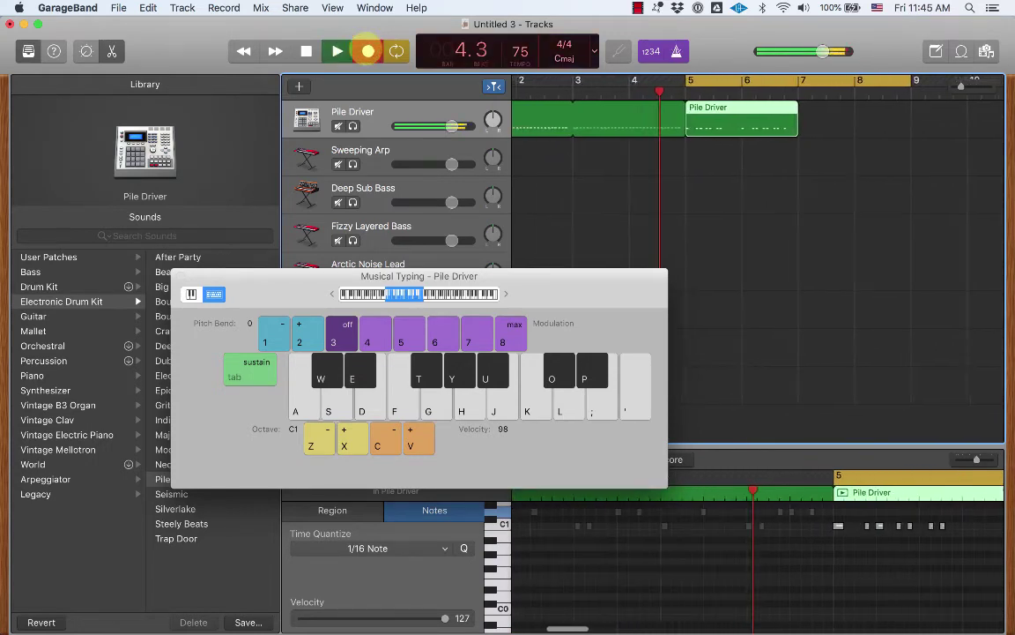
key(4)
key(2)
key(1)
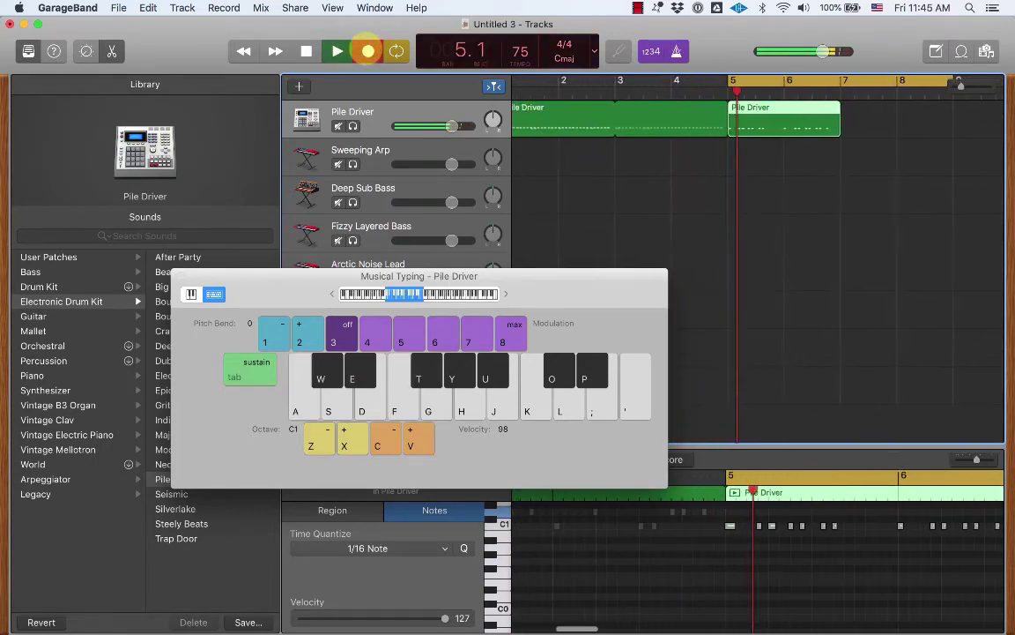
key(1)
key(1)
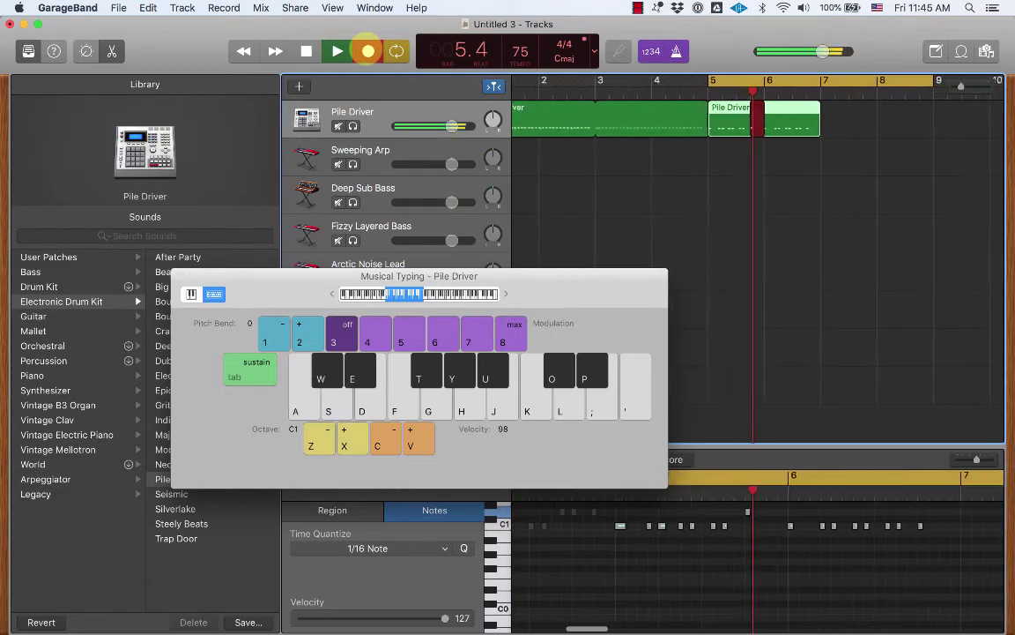
key(2)
key(1)
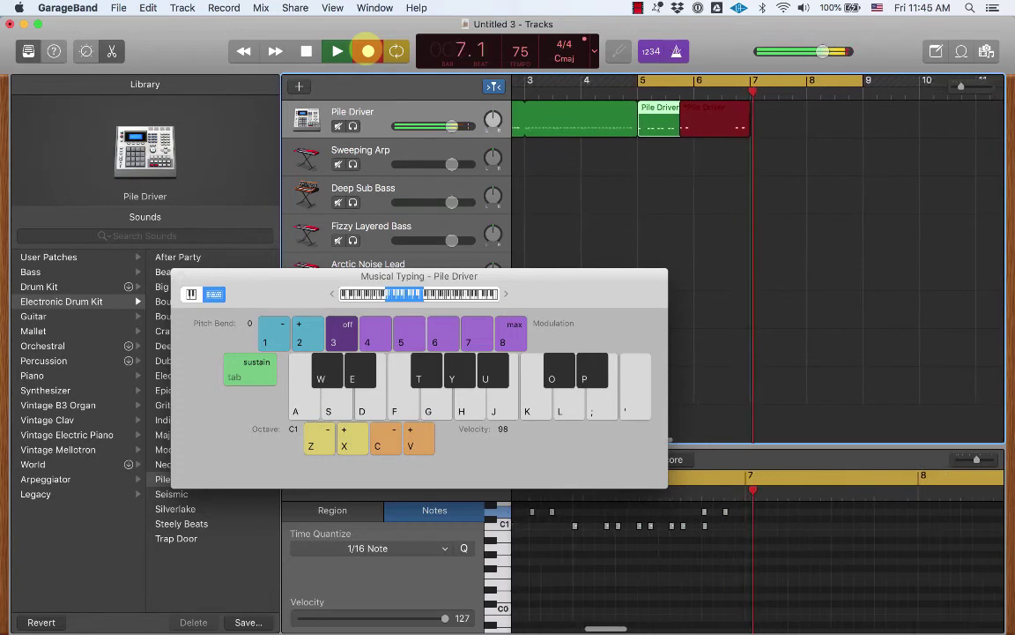
click(368, 51)
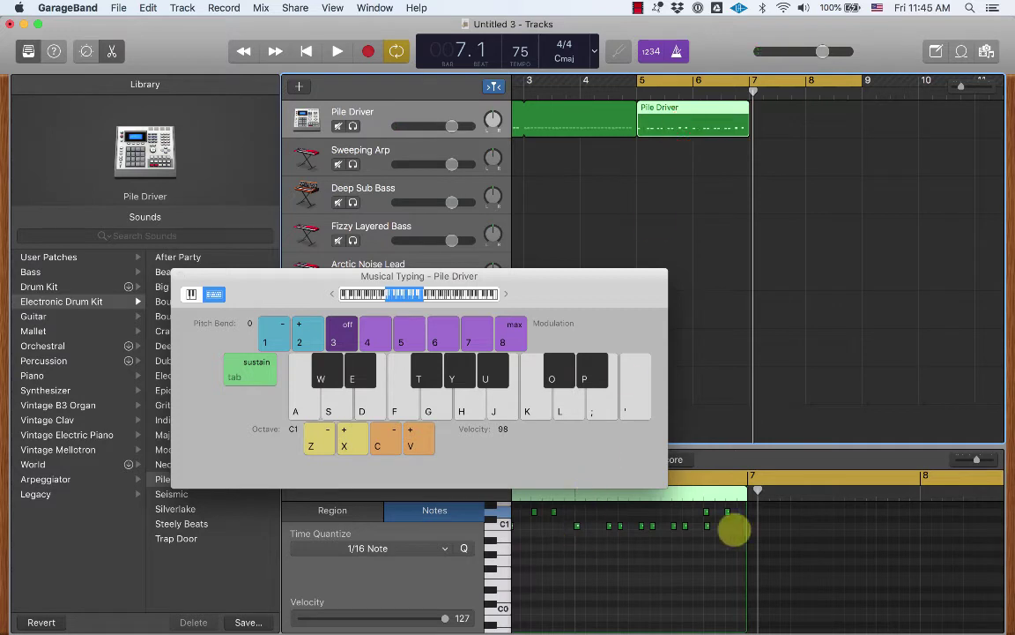
Marquee-select the upper row of recorded notes and quantize them to 1/16 notes
drag(737, 511, 525, 520)
click(463, 548)
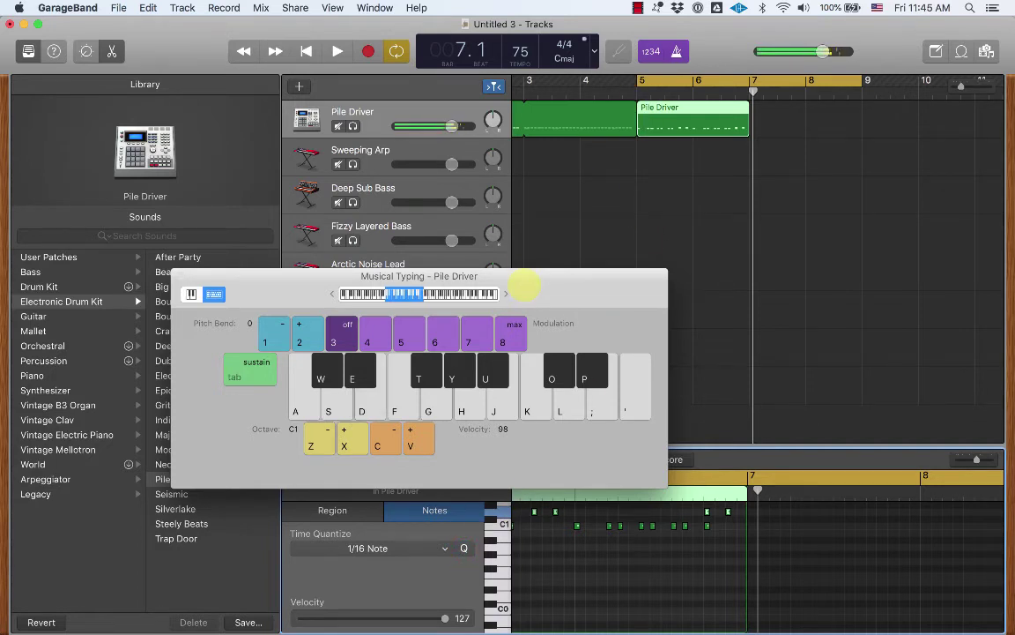
Start and abort a recording pass, then audition drum sounds including the U key
key(r)
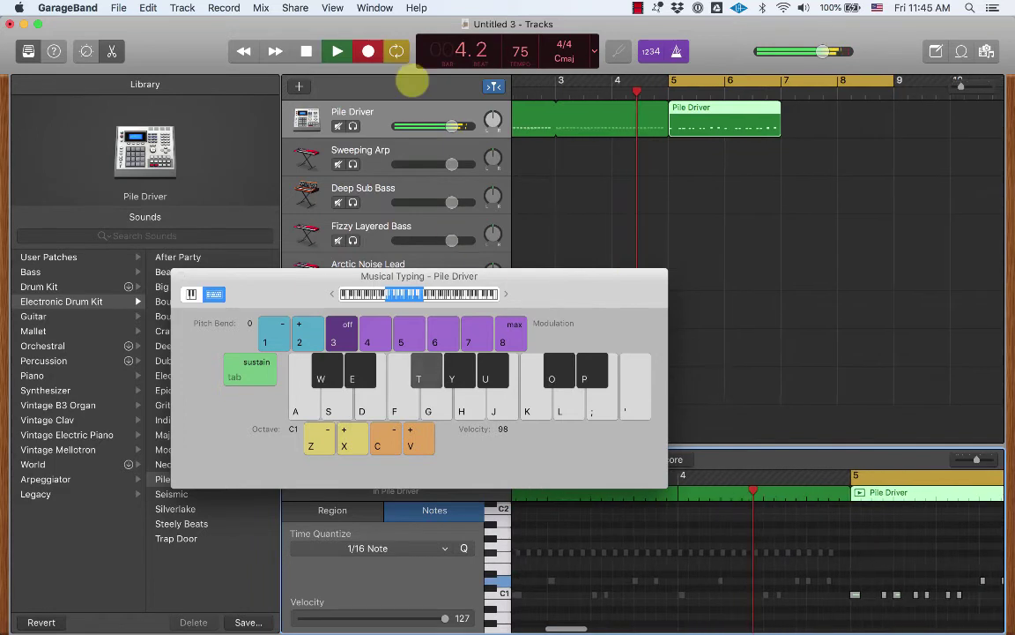
click(306, 51)
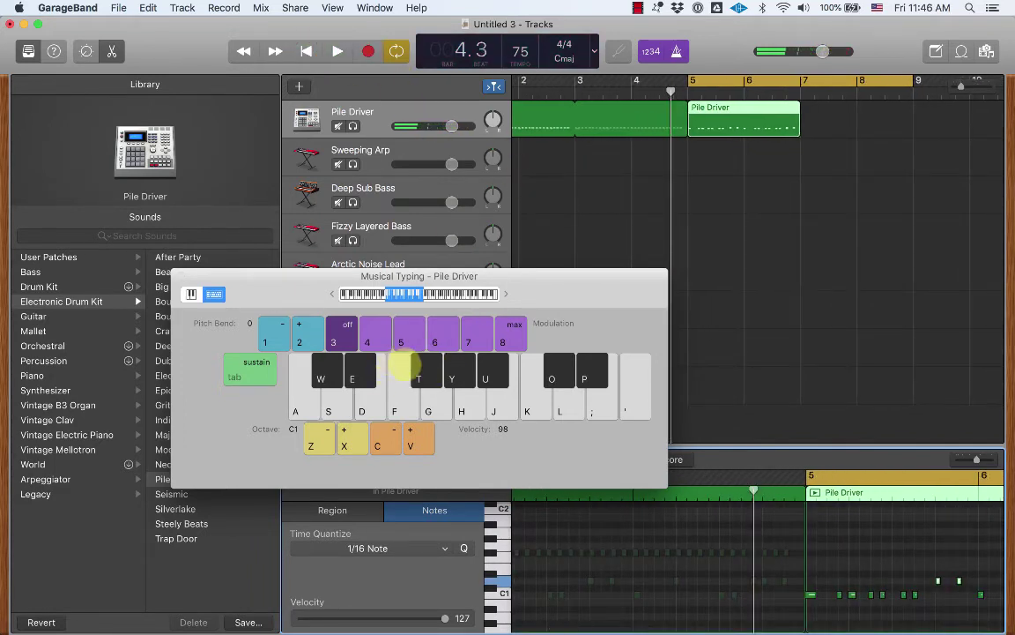
click(426, 371)
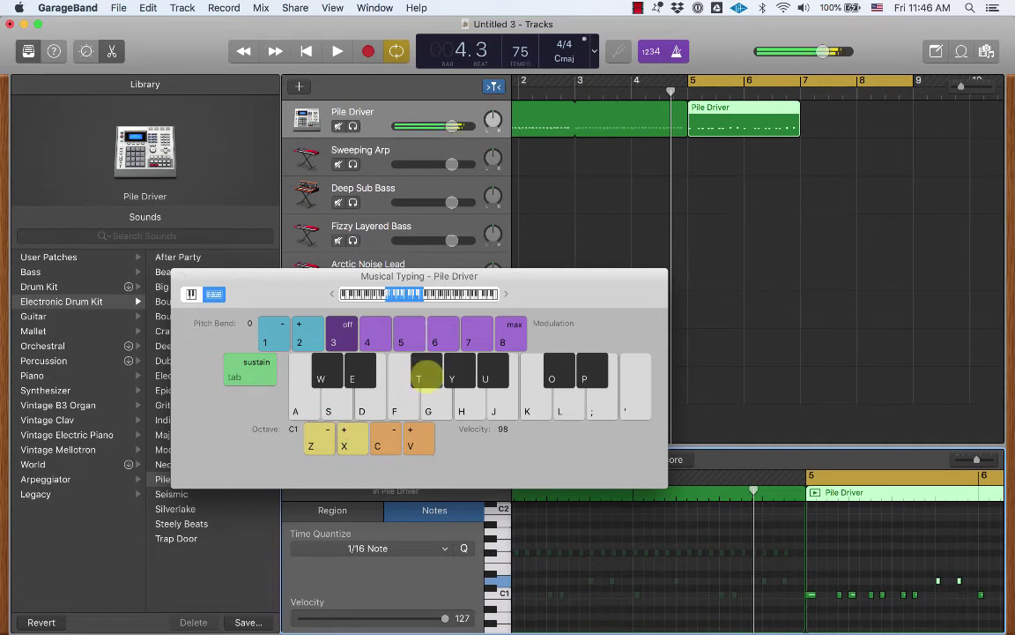
key(u)
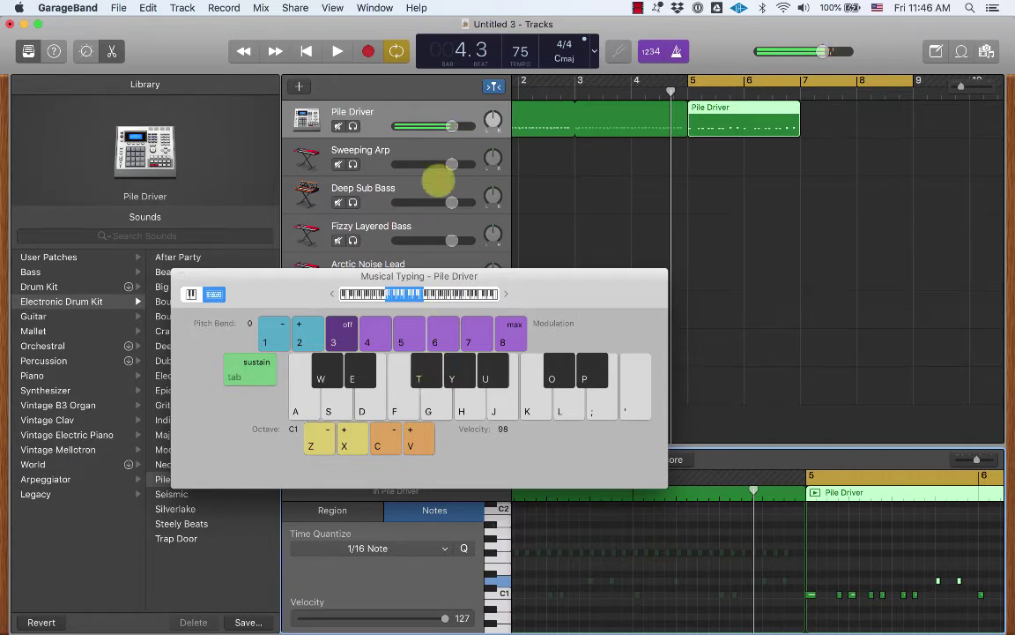
Record a take of A, S and U key hits from bar 5, stop, and play it back
click(368, 51)
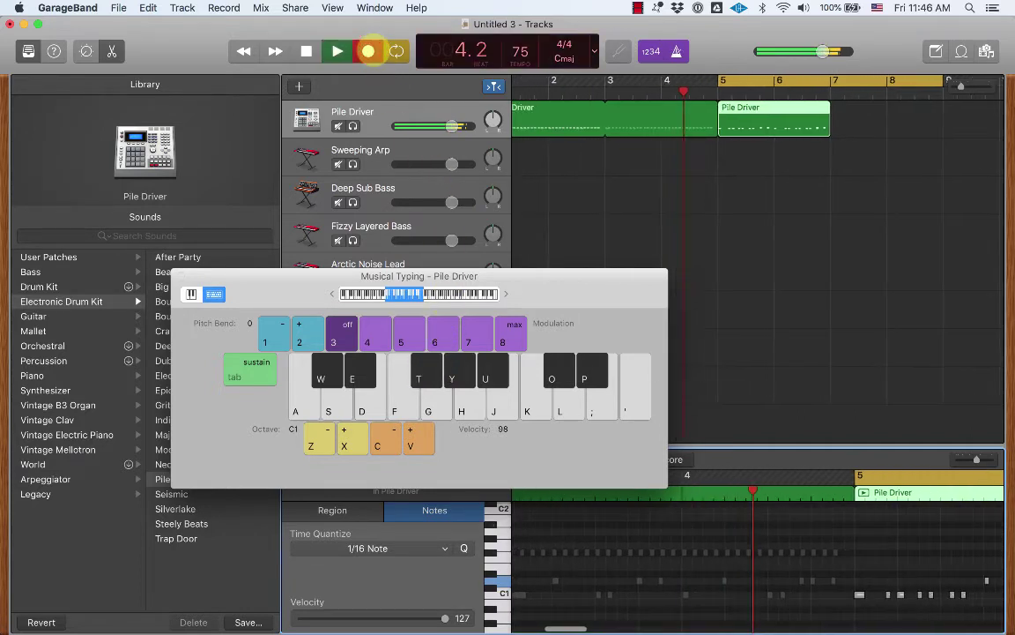
key(u)
key(a)
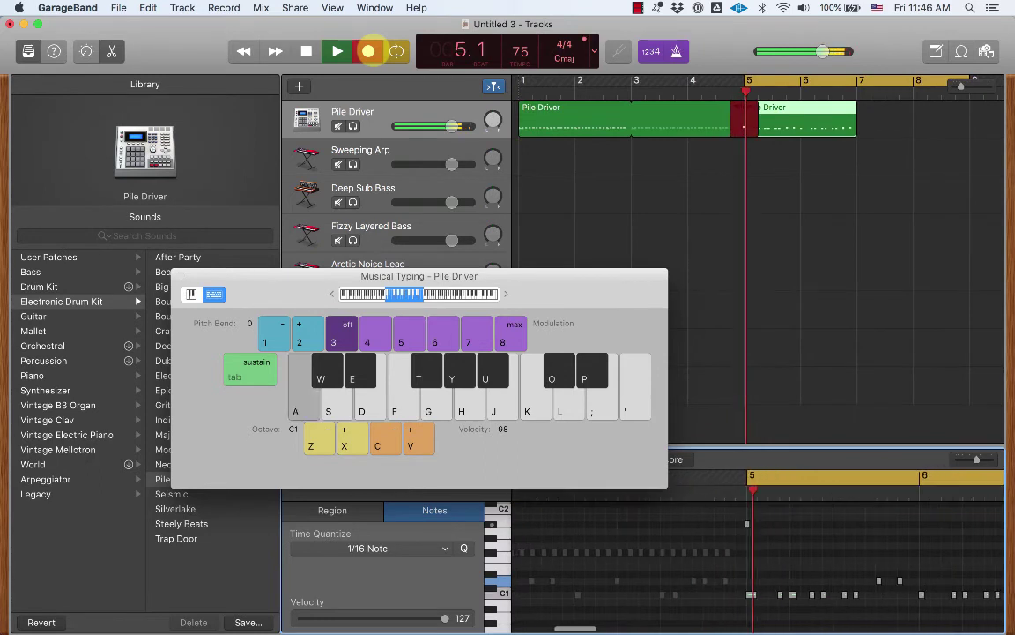
key(u)
key(u)
key(u)
key(u)
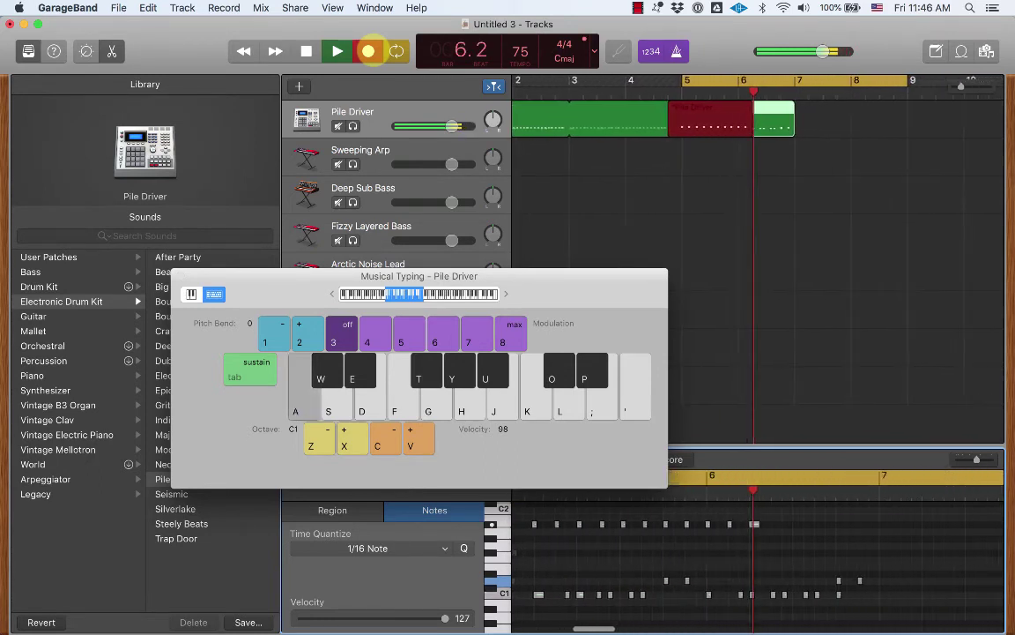
key(a)
key(u)
key(a)
key(s)
key(u)
key(s)
key(space)
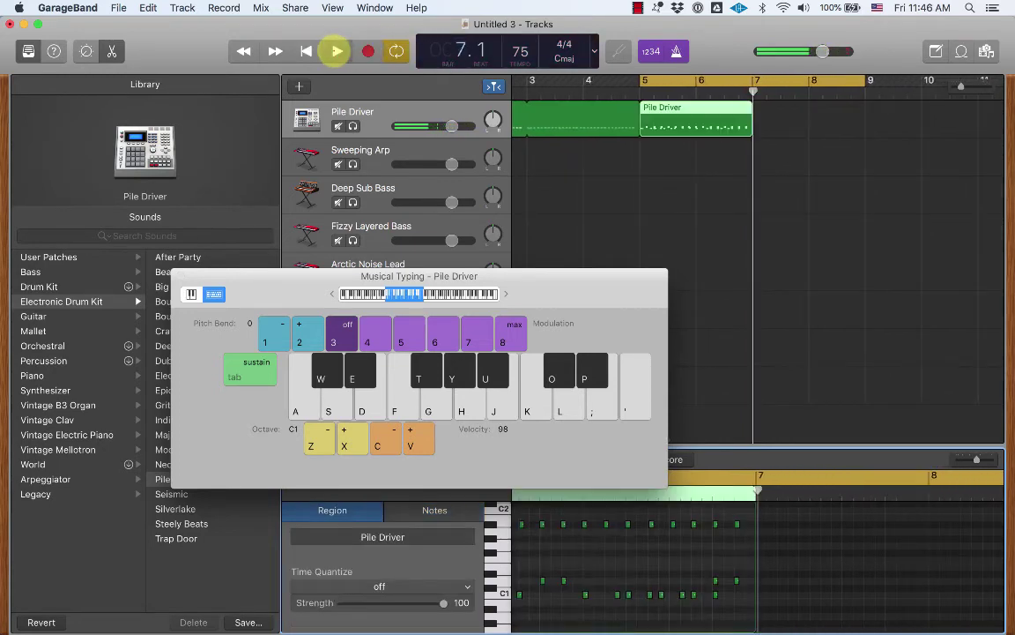
click(335, 51)
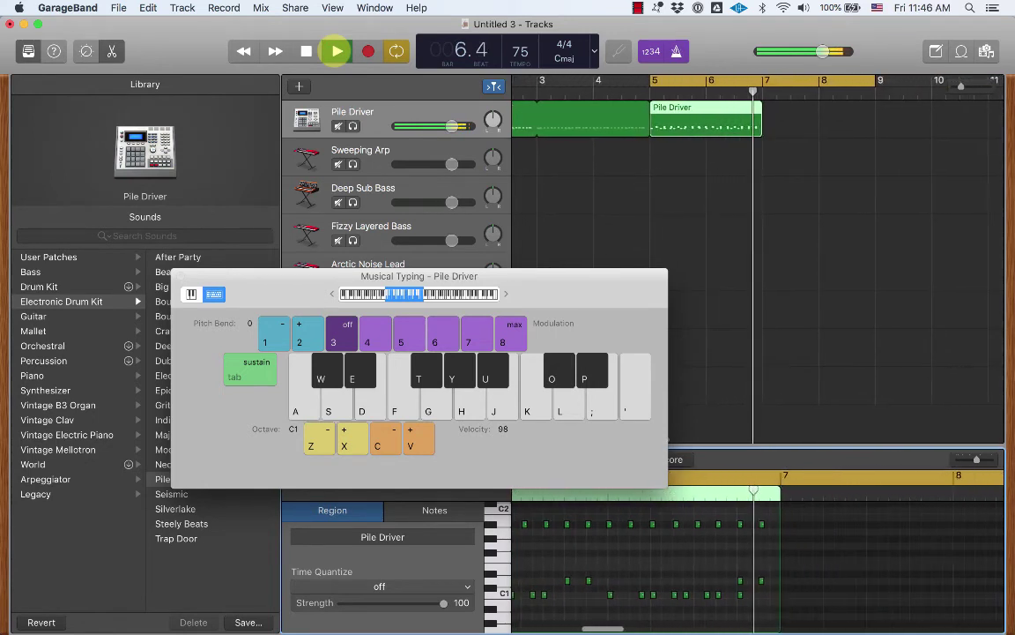
Loop the second Pile Driver region out to bar 9 and move the cycle start to bar 1
click(337, 52)
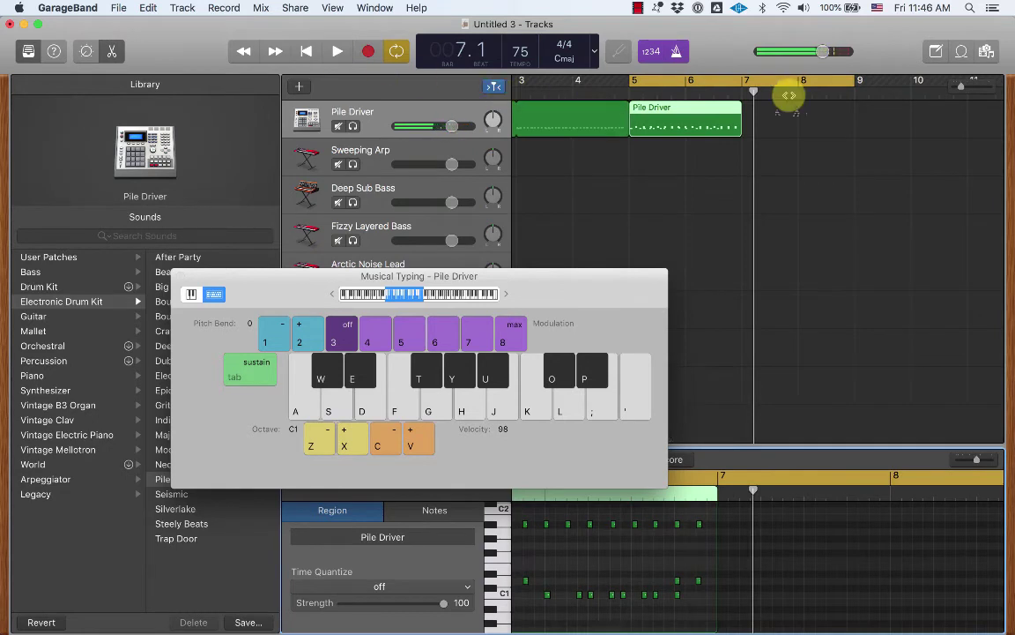
drag(735, 104, 855, 107)
scroll(782, 156, left, 3)
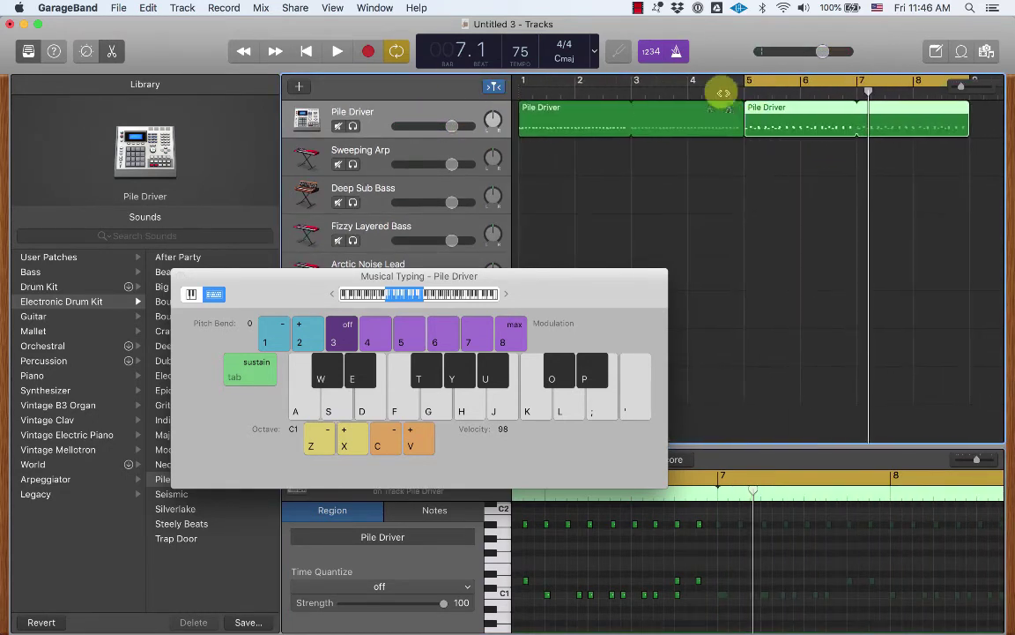
drag(745, 82, 473, 61)
Play the beat, stop at 2.3, and show the first region's notes in the Piano Roll
key(space)
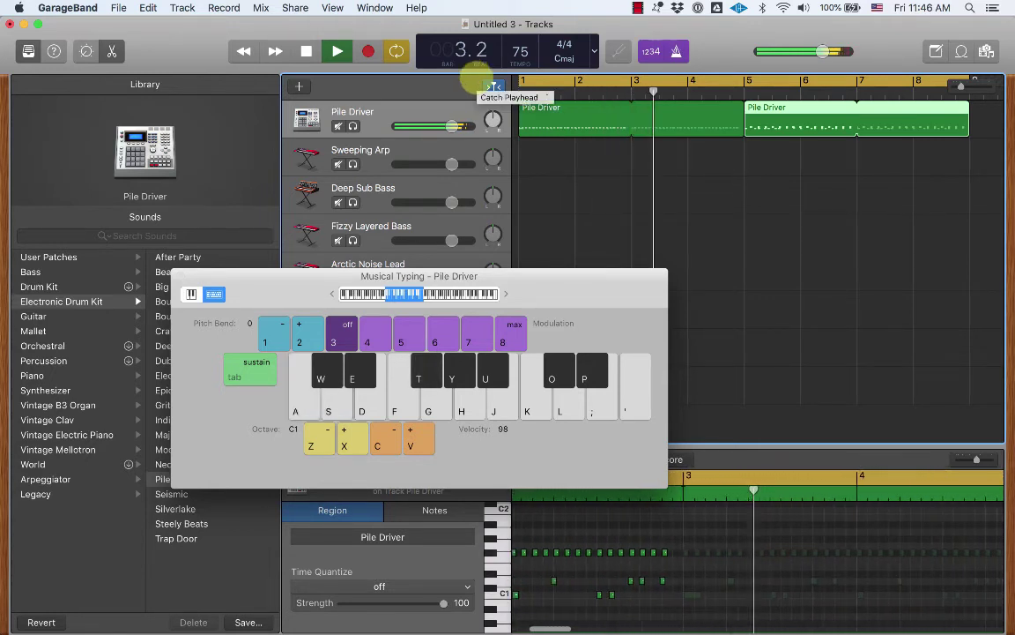
key(space)
click(605, 92)
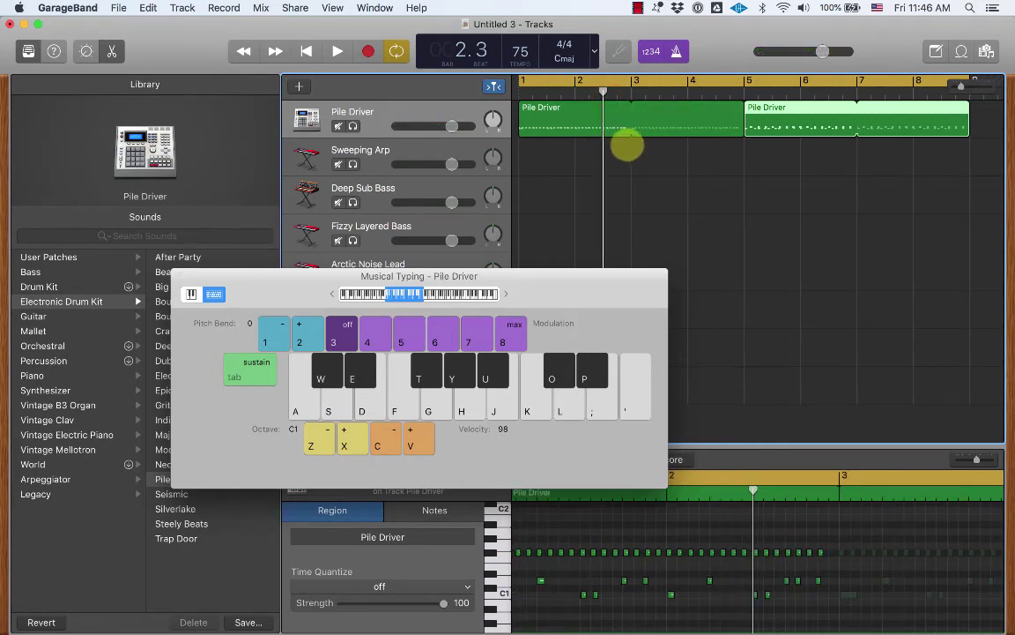
click(580, 129)
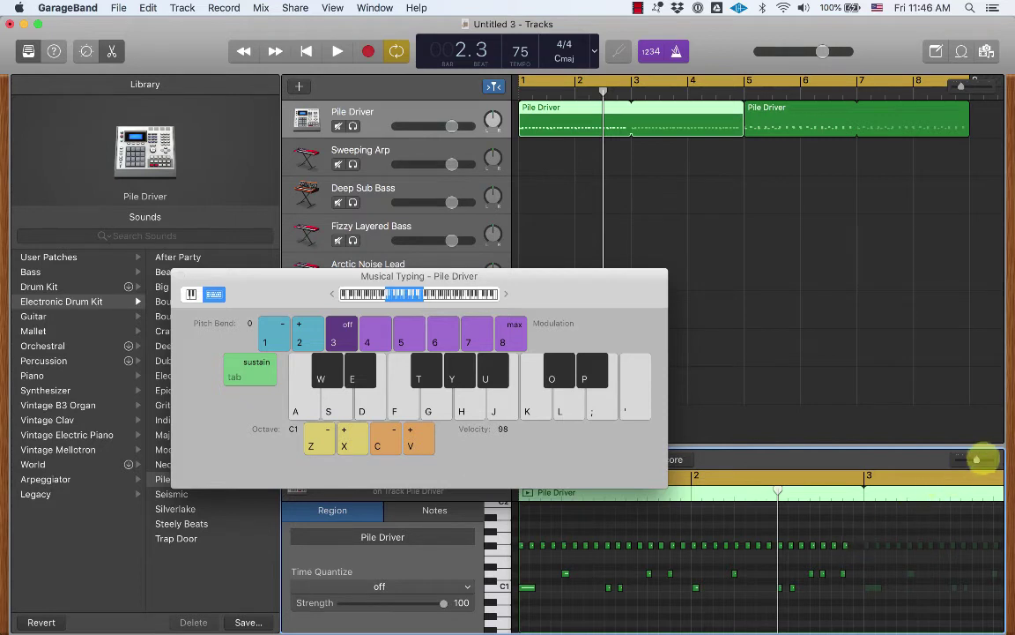
Zoom in on the notes and shorten one hi-hat note by dragging its right edge
drag(975, 460, 982, 461)
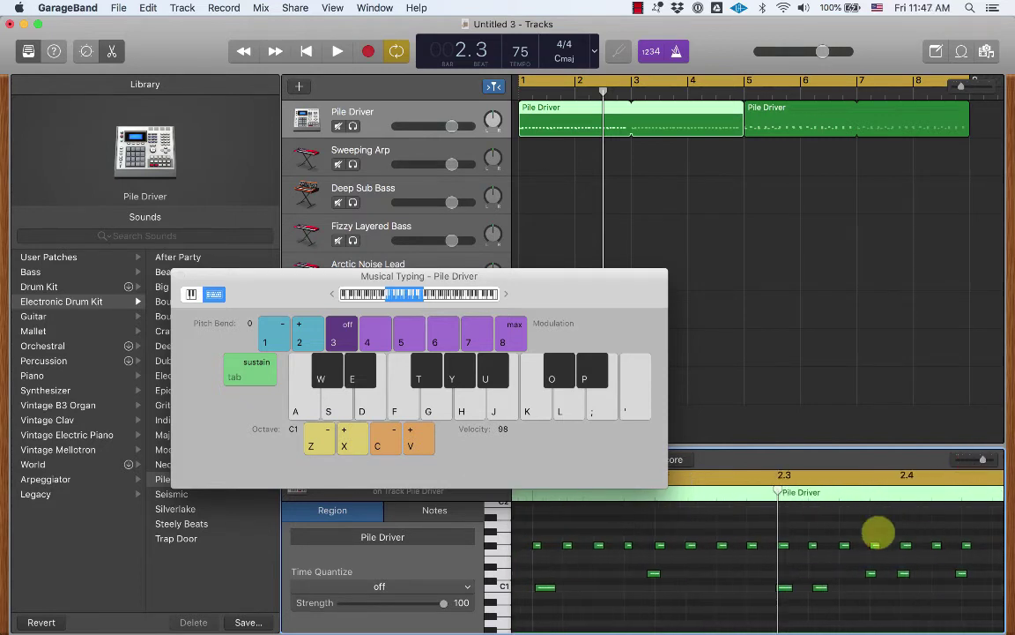
scroll(879, 531, right, 3)
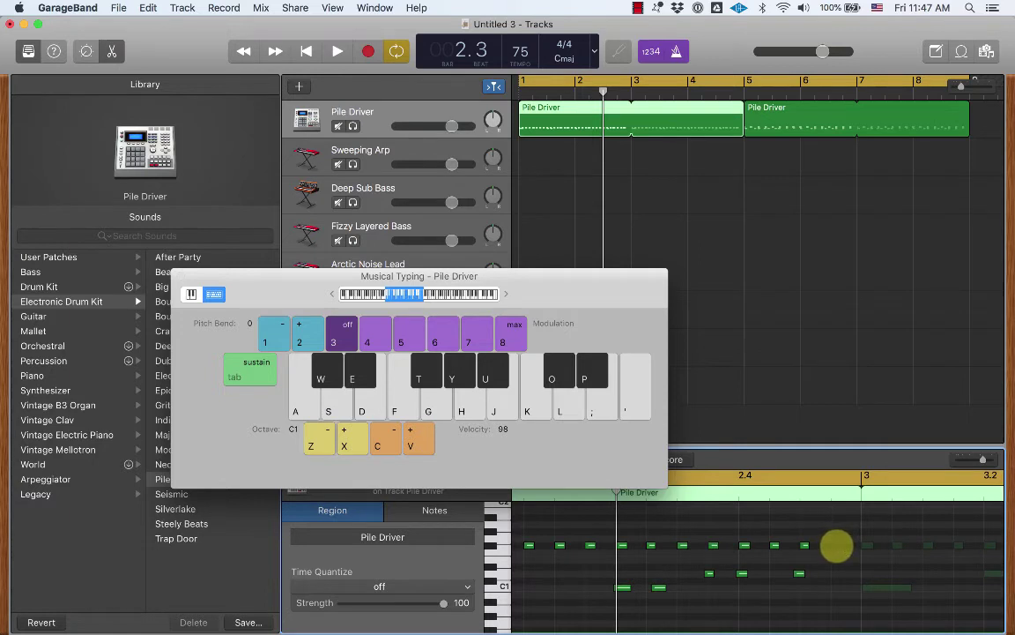
click(837, 547)
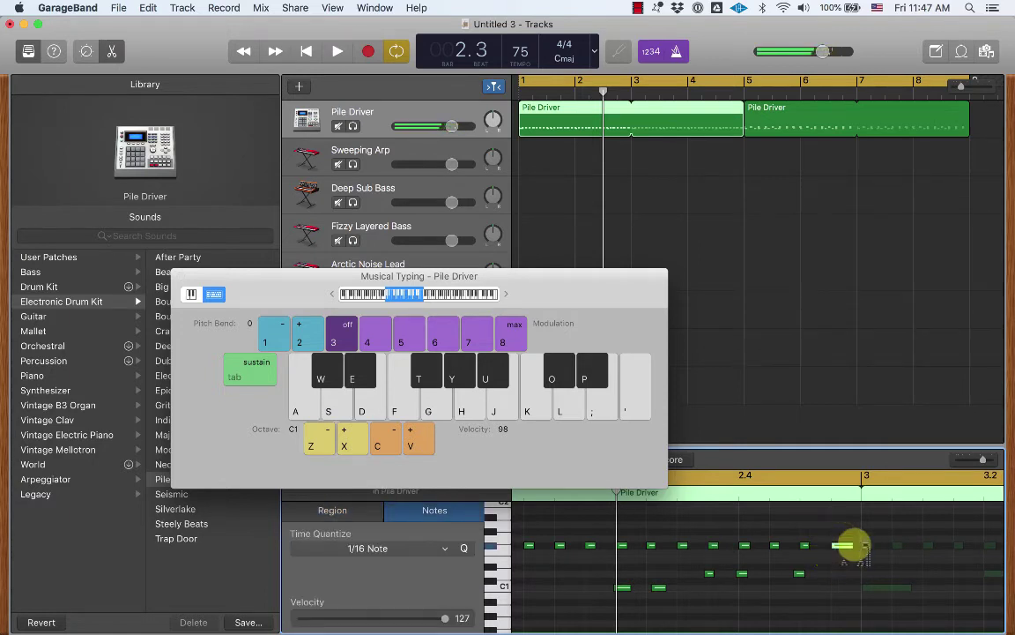
drag(851, 547, 843, 546)
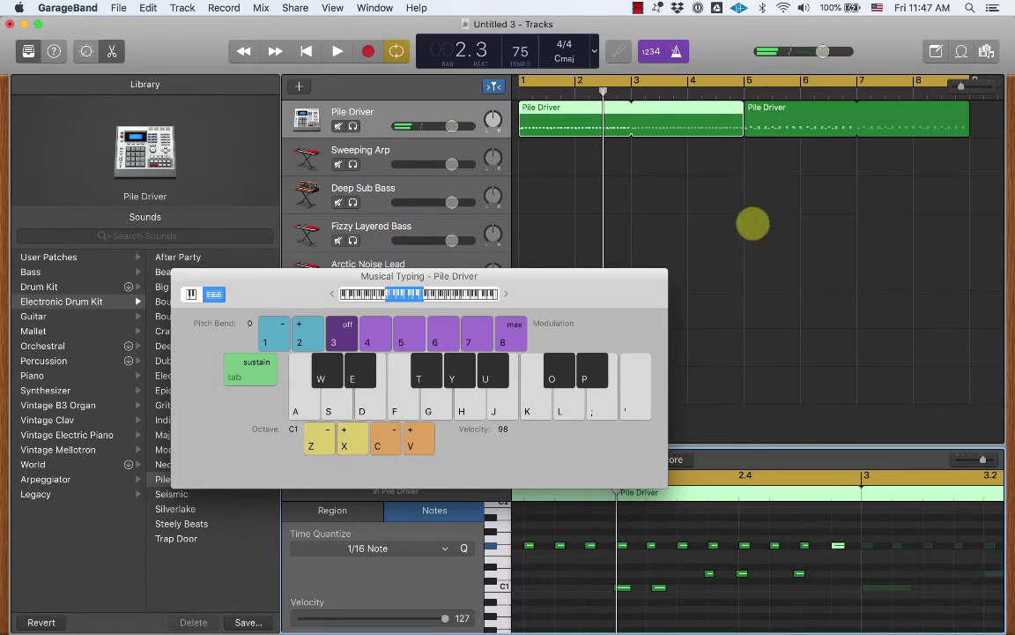
Loop the first Pile Driver region to bar 5, shift the cycle range to bars 4–12, and play it
drag(628, 130, 736, 126)
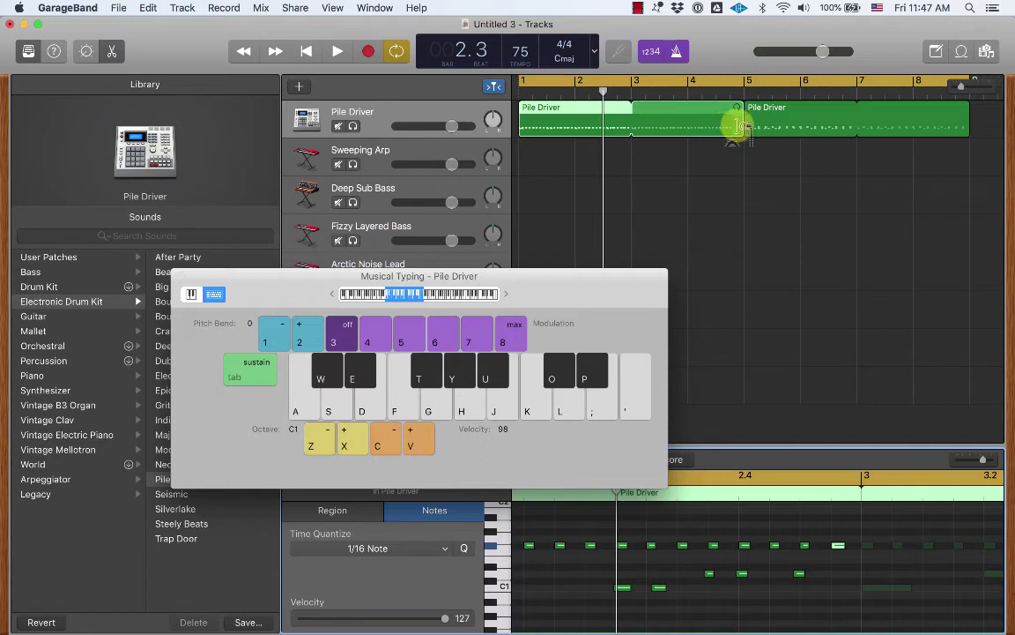
scroll(816, 182, right, 2)
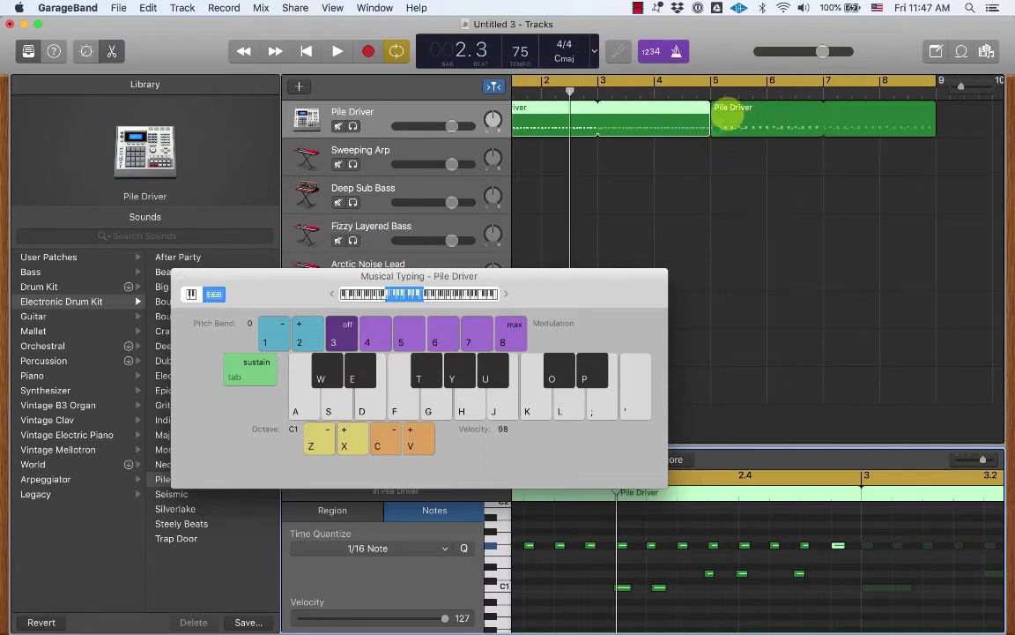
drag(607, 81, 778, 76)
key(space)
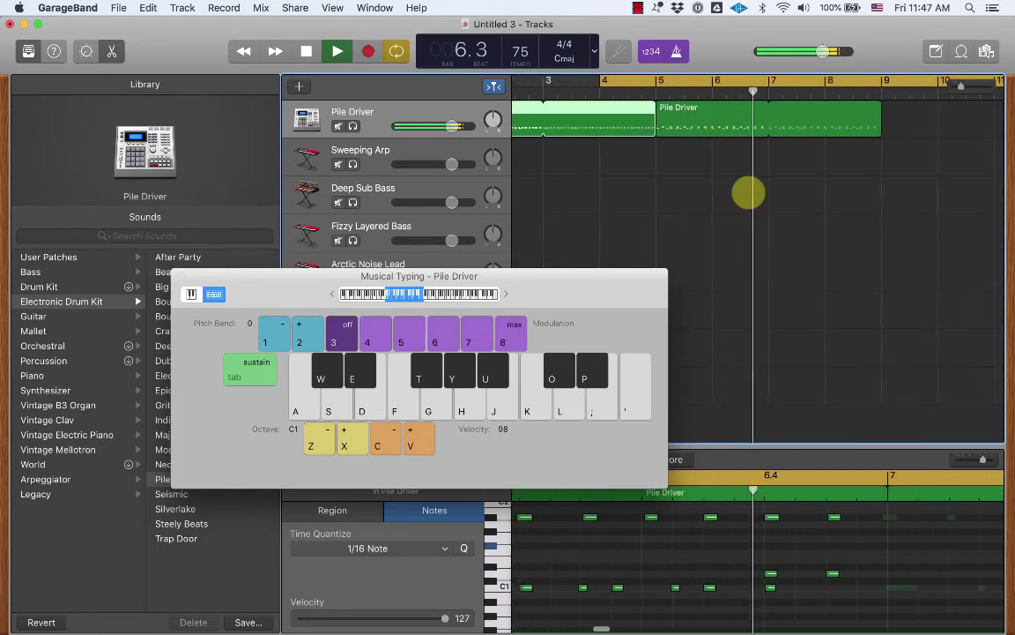
key(space)
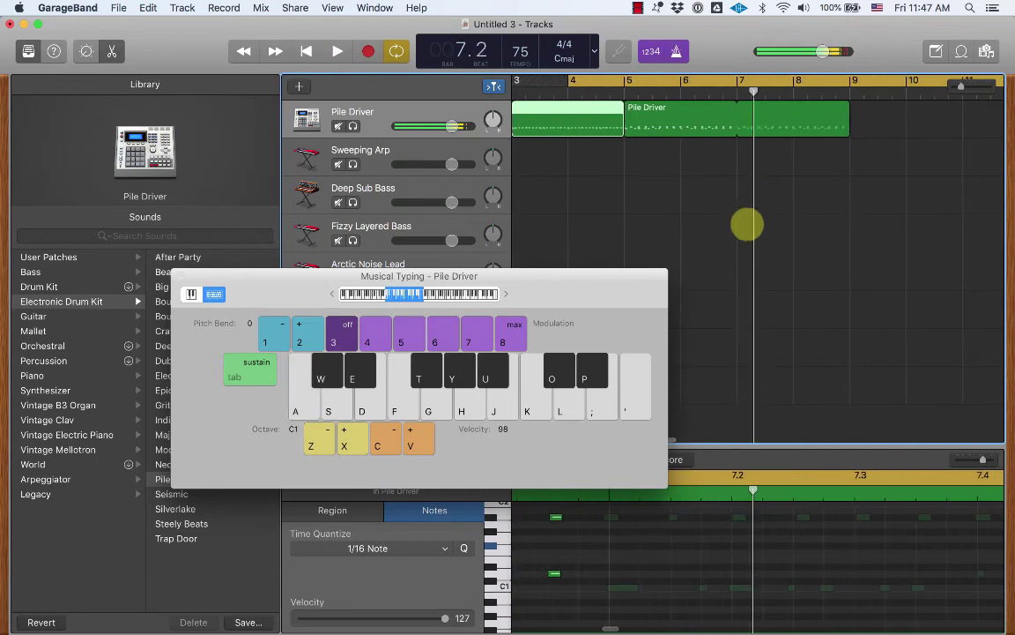
Select the note at the start of bar 5, play back the edits, and turn Cycle off
click(614, 518)
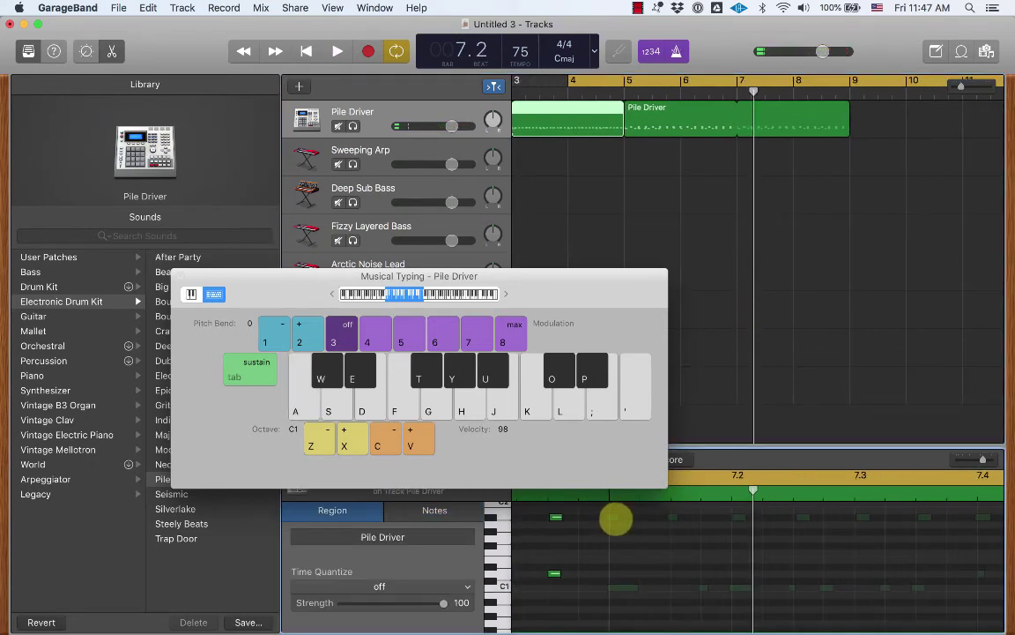
scroll(614, 518, left, 10)
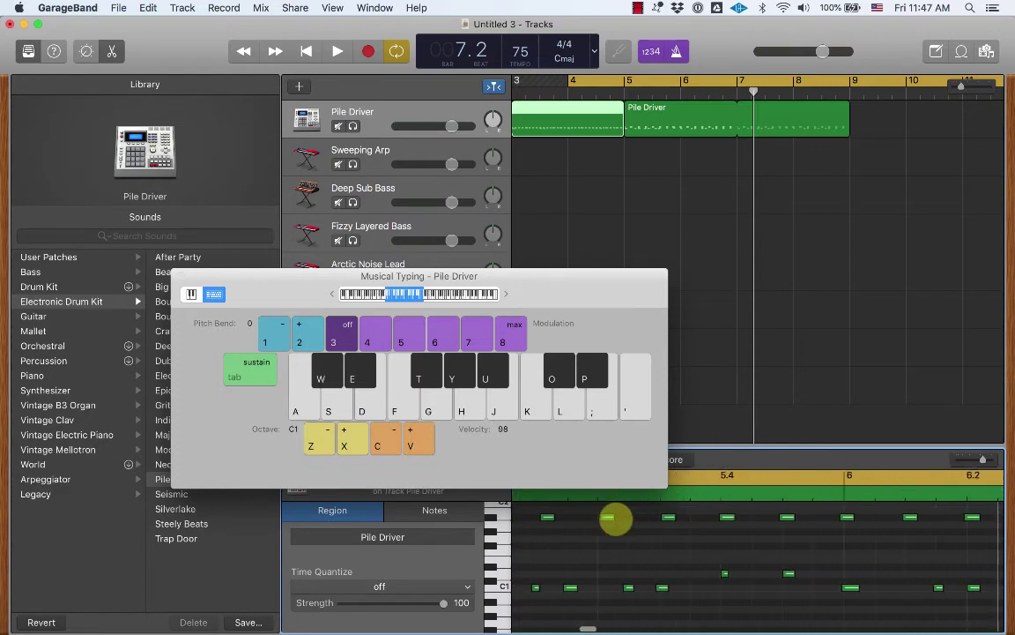
scroll(614, 518, left, 6)
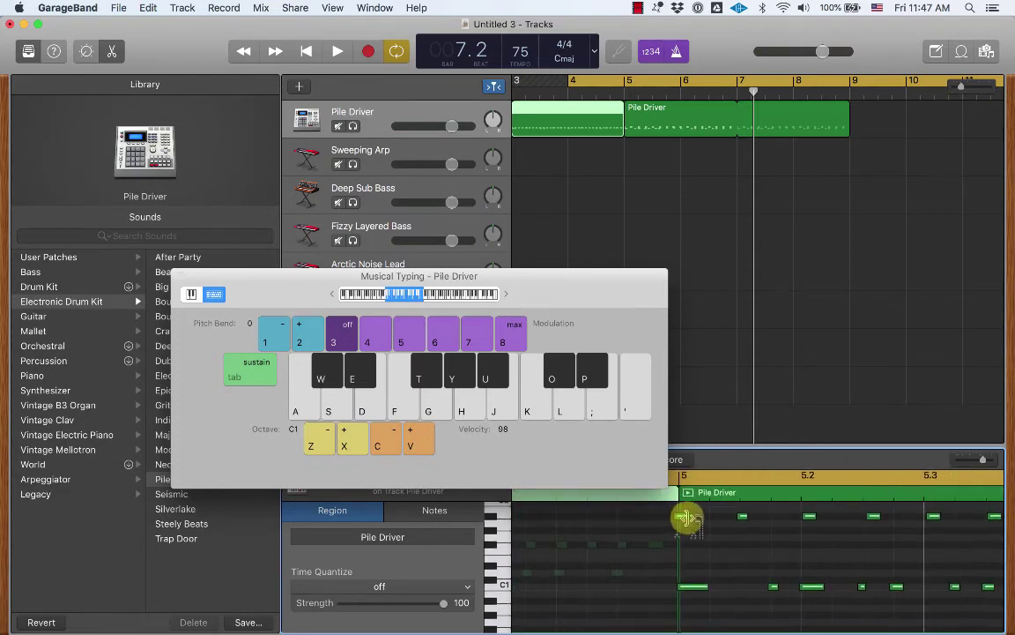
click(682, 517)
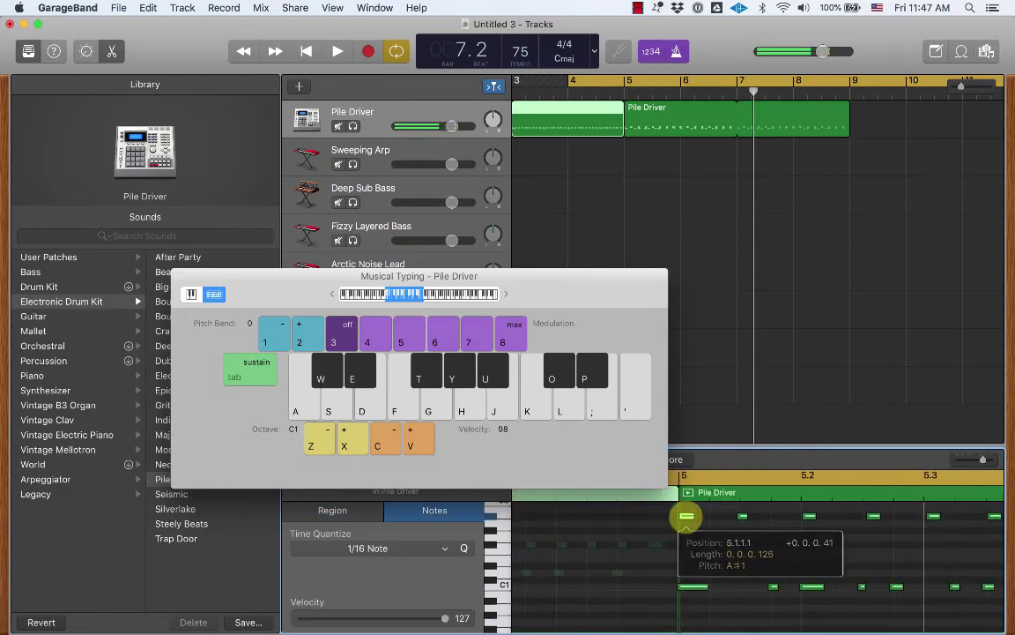
key(space)
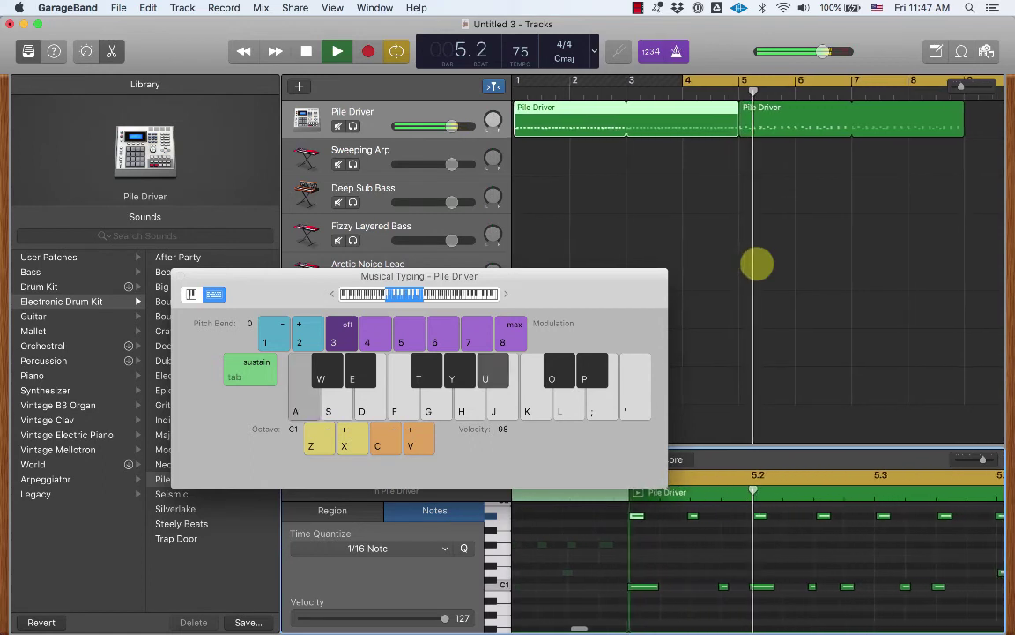
key(space)
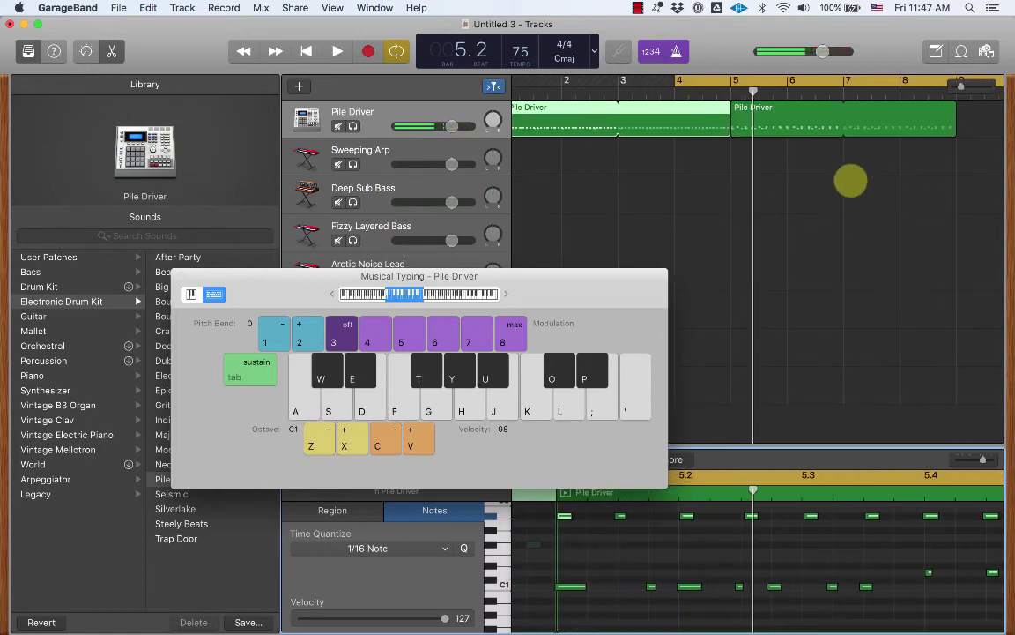
click(803, 82)
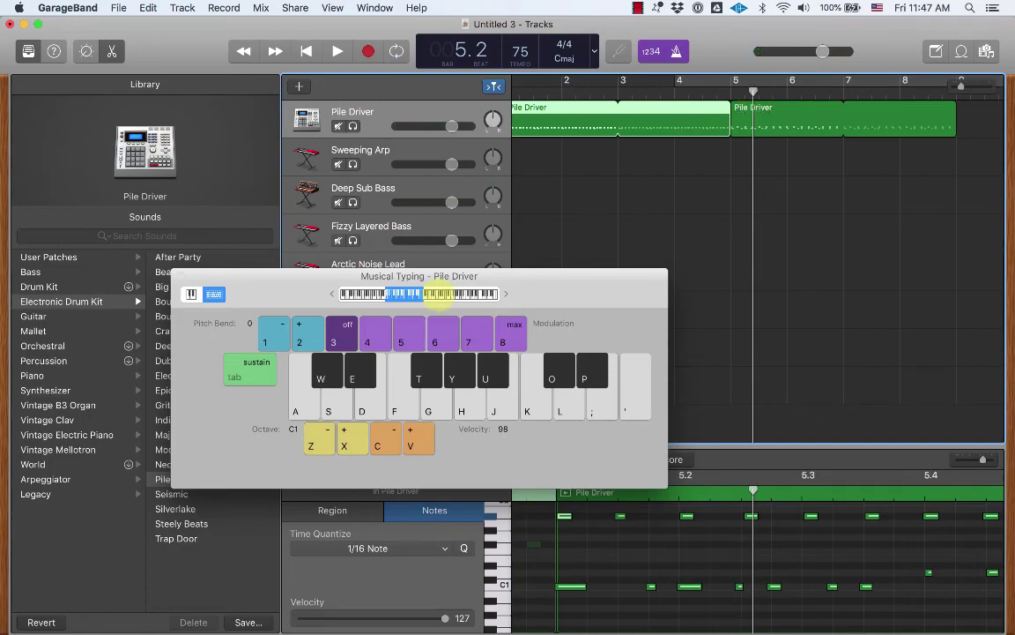
Move the musical typing keyboard aside and audition the drum track with the Crate Digger kit
drag(538, 278, 628, 209)
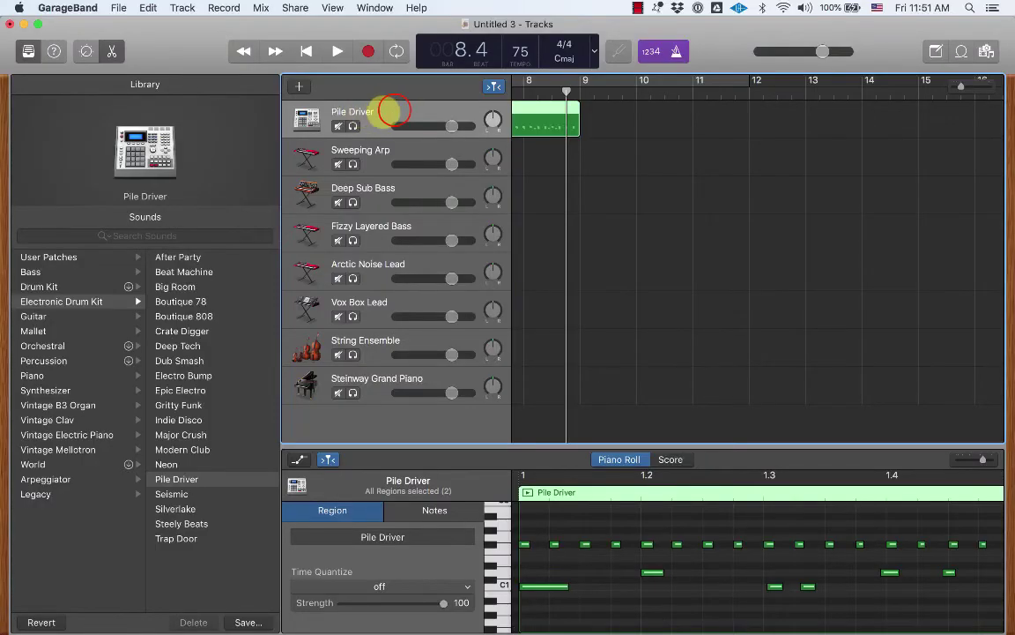
scroll(392, 111, left, 5)
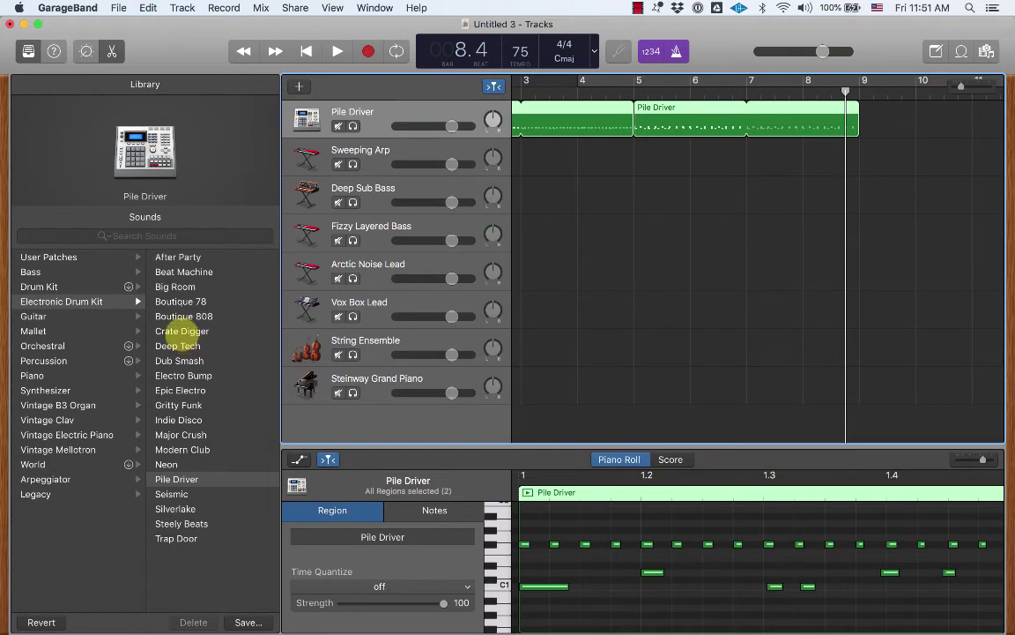
click(182, 331)
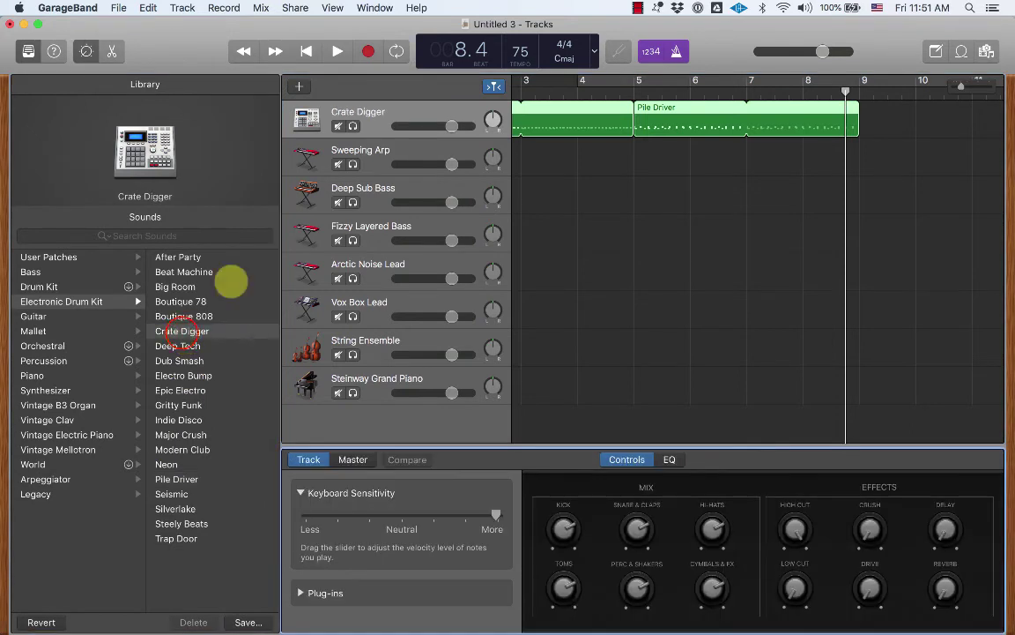
click(306, 51)
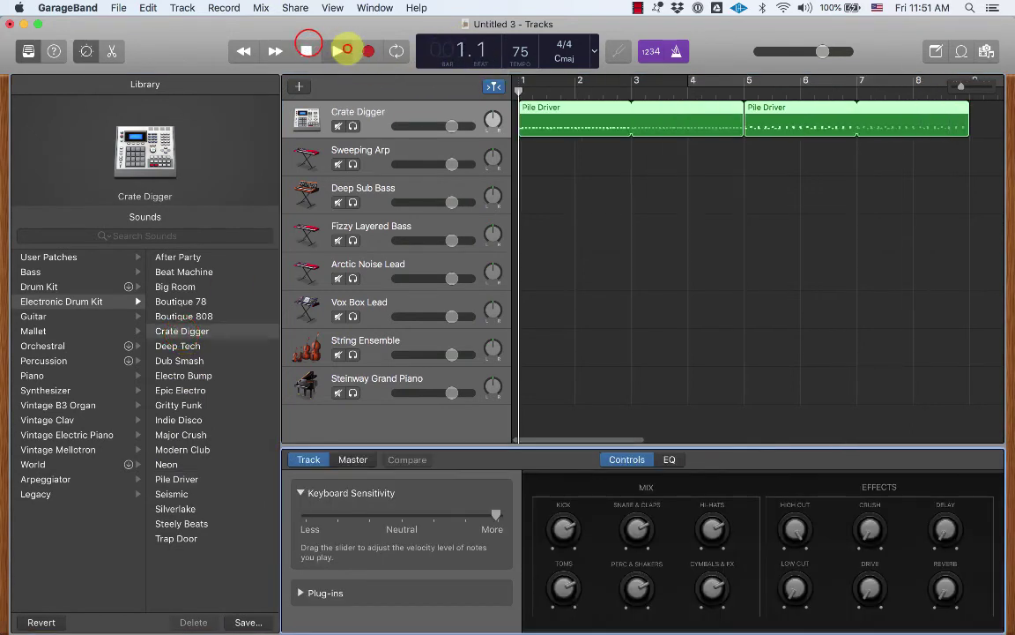
click(340, 50)
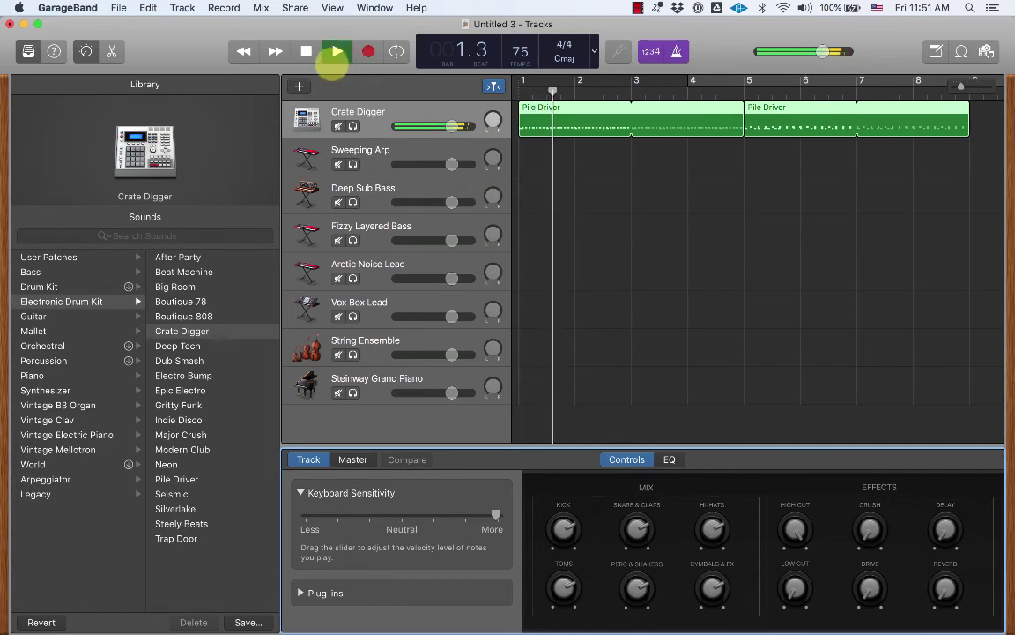
Switch the drum kit to Epic Electro and play the beat with it
click(306, 51)
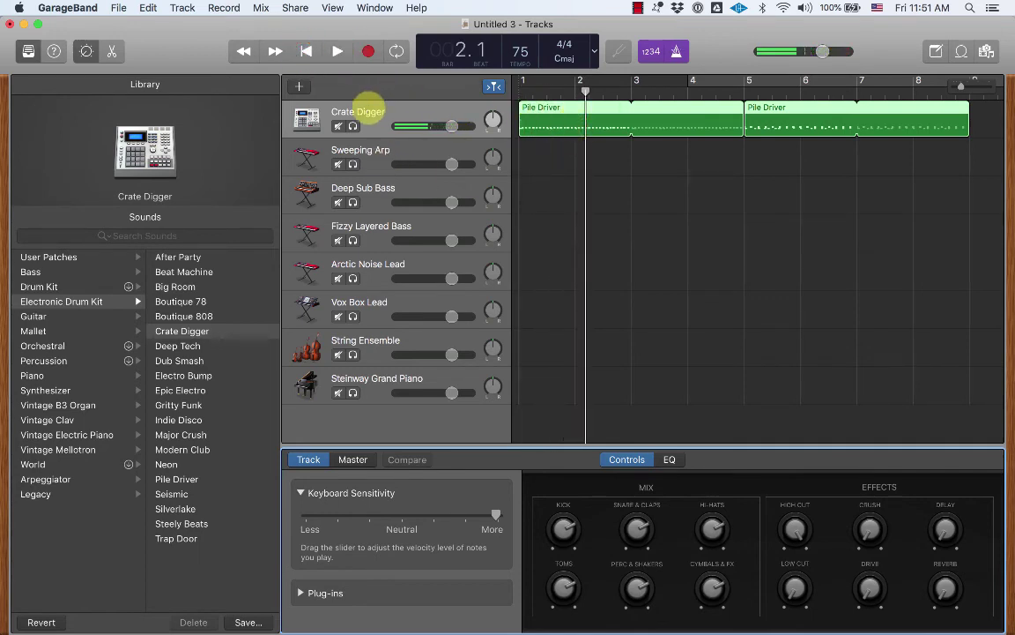
click(181, 390)
click(337, 52)
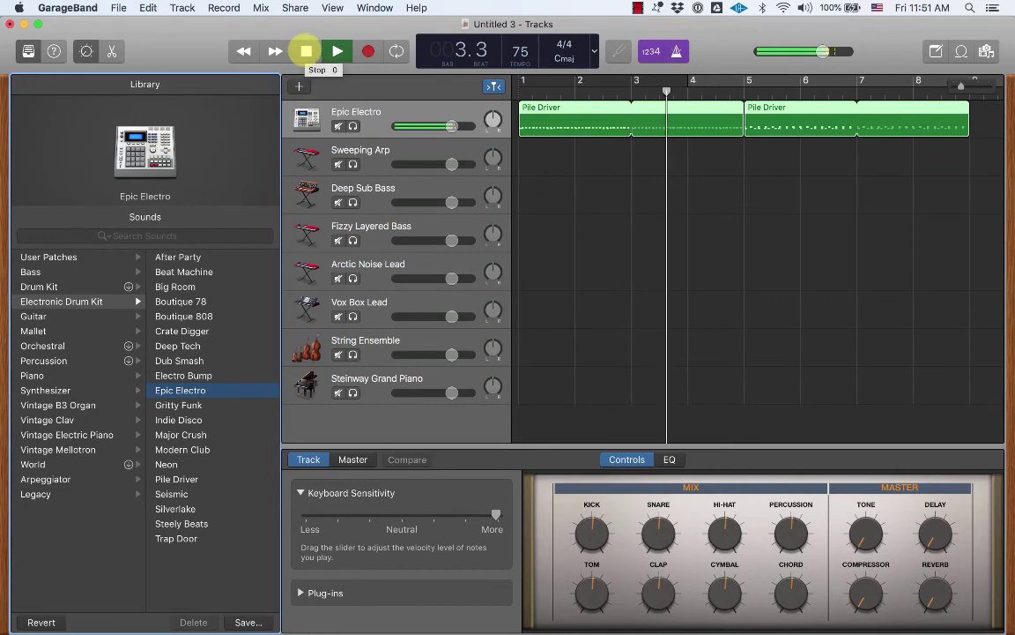
In the Pile Driver region's Piano Roll, move eight hi-hat notes by one semitone
click(306, 52)
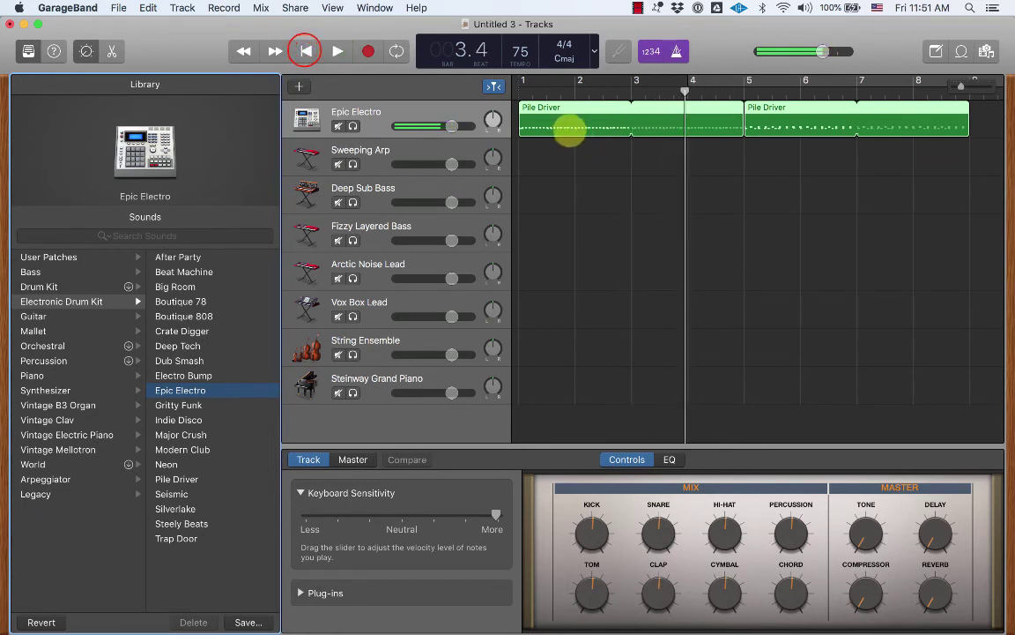
double_click(564, 129)
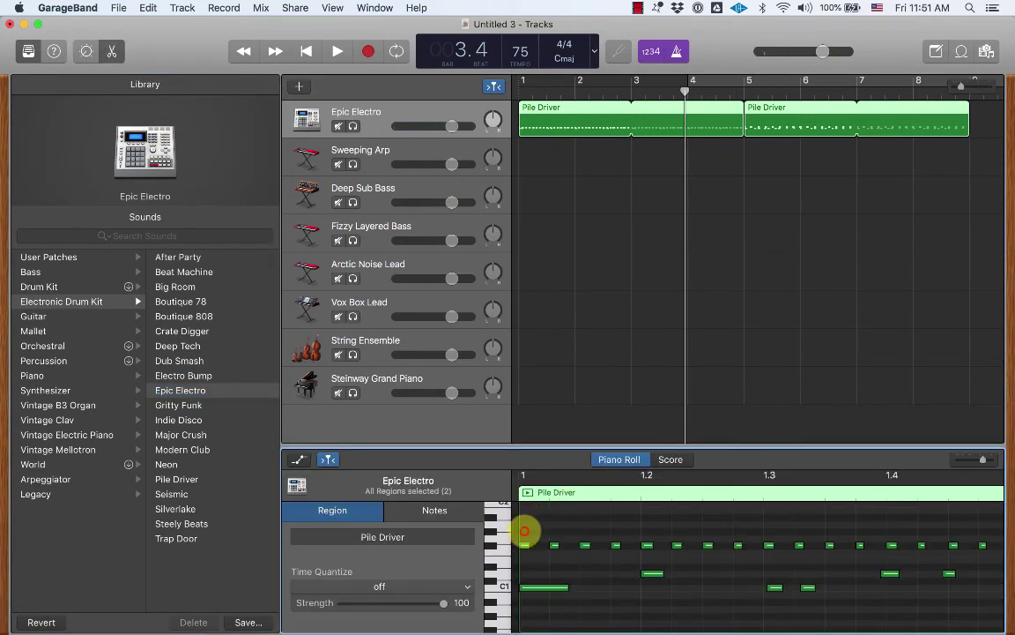
drag(524, 531, 665, 557)
click(524, 545)
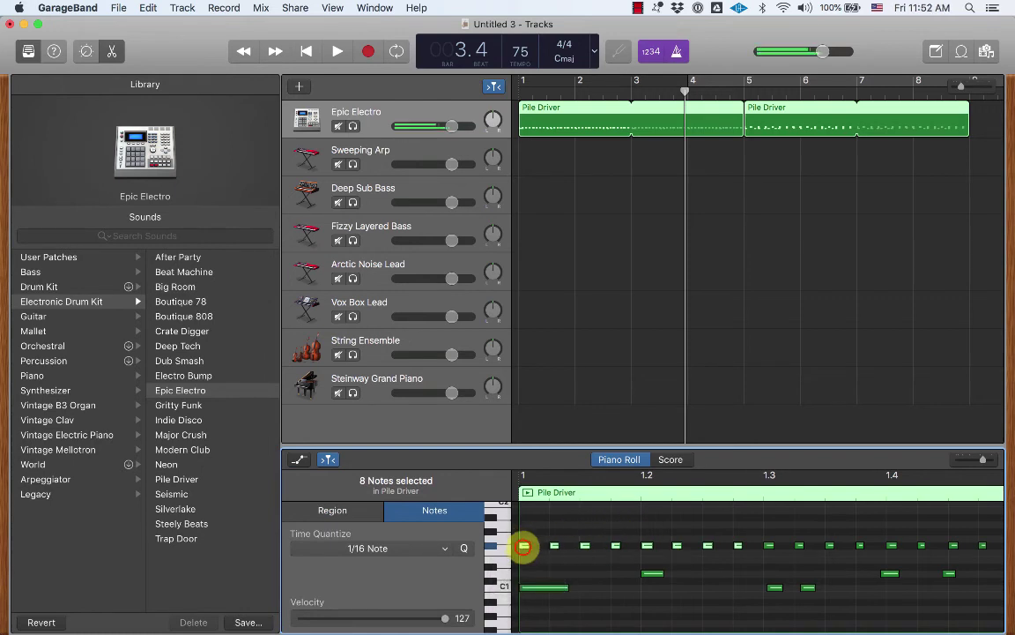
drag(523, 546, 525, 524)
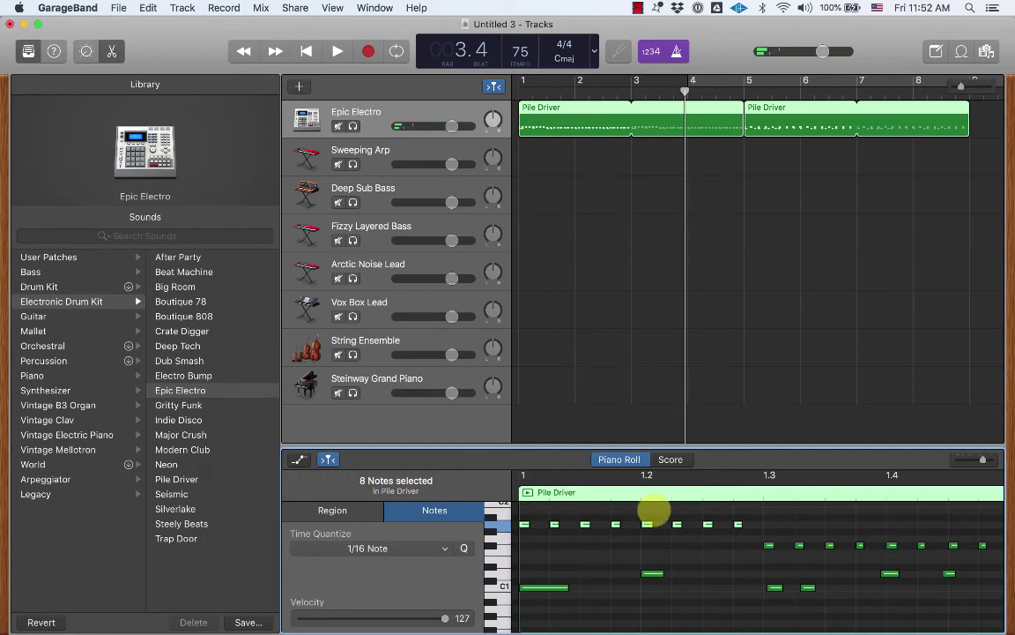
Play the edited beat from the song start, then stop it
click(304, 50)
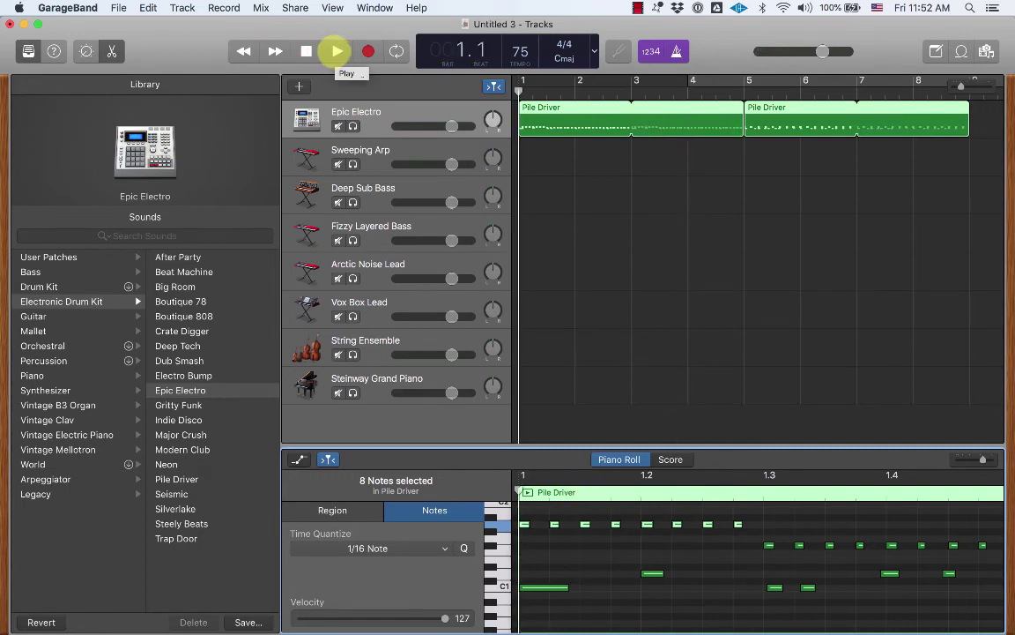
click(336, 51)
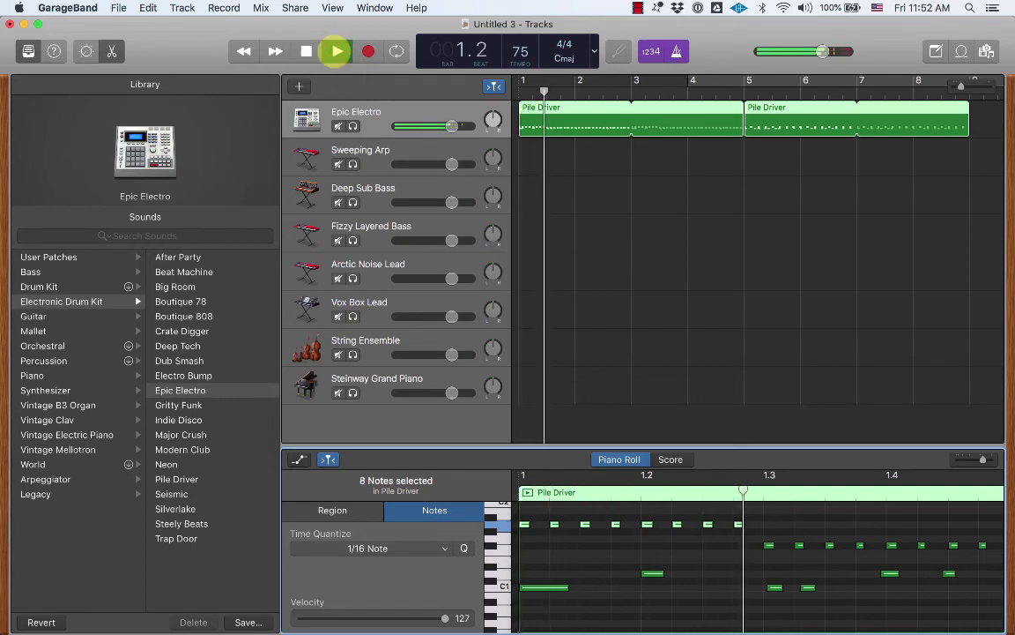
click(304, 50)
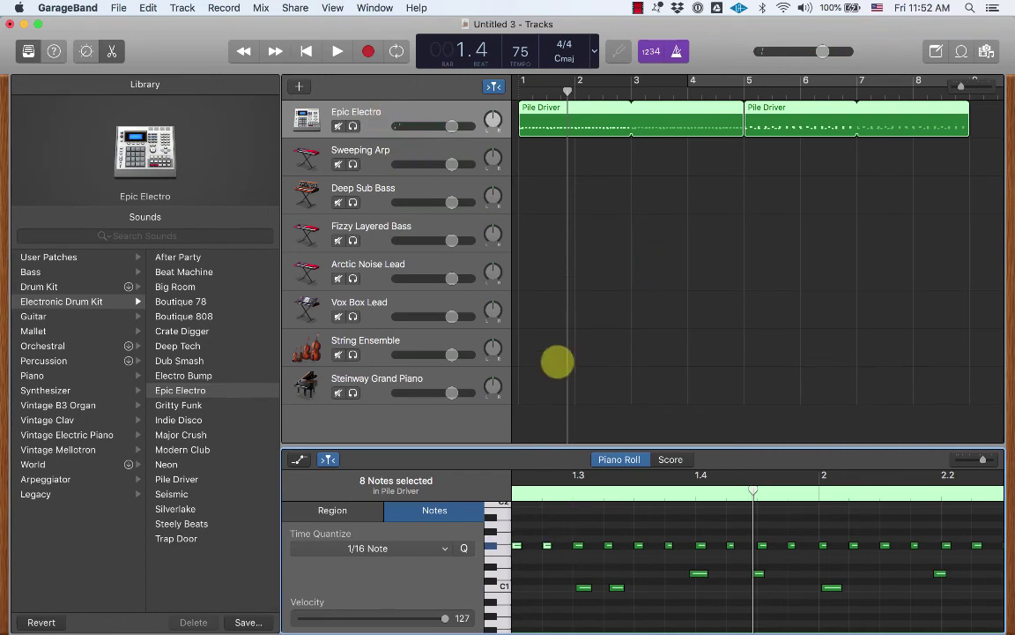
scroll(619, 585, left, 5)
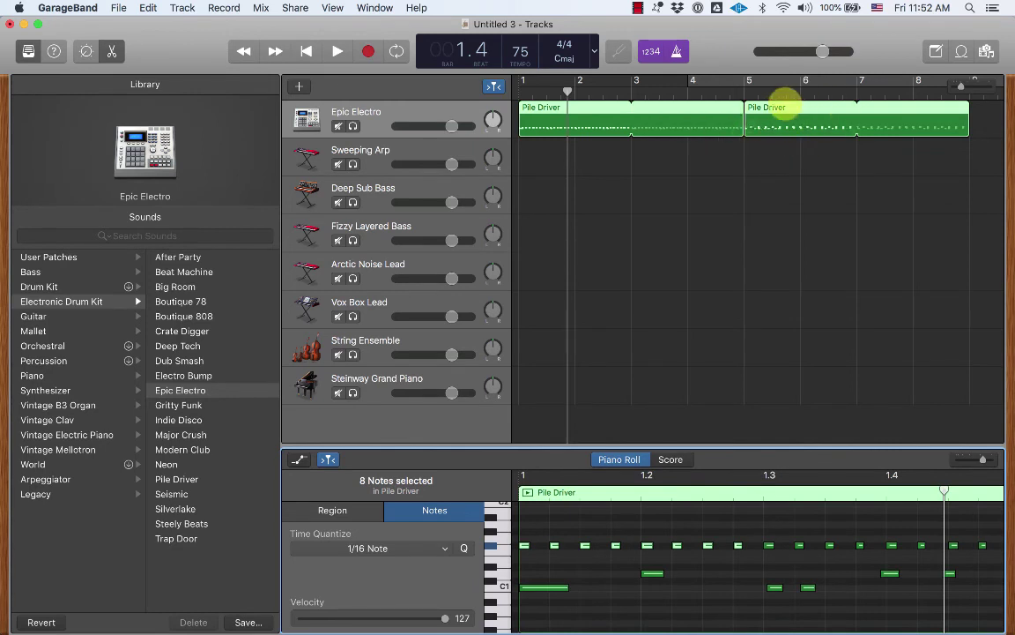
Zoom the timeline out and drag the End Marker back to bar 9
click(804, 94)
click(891, 92)
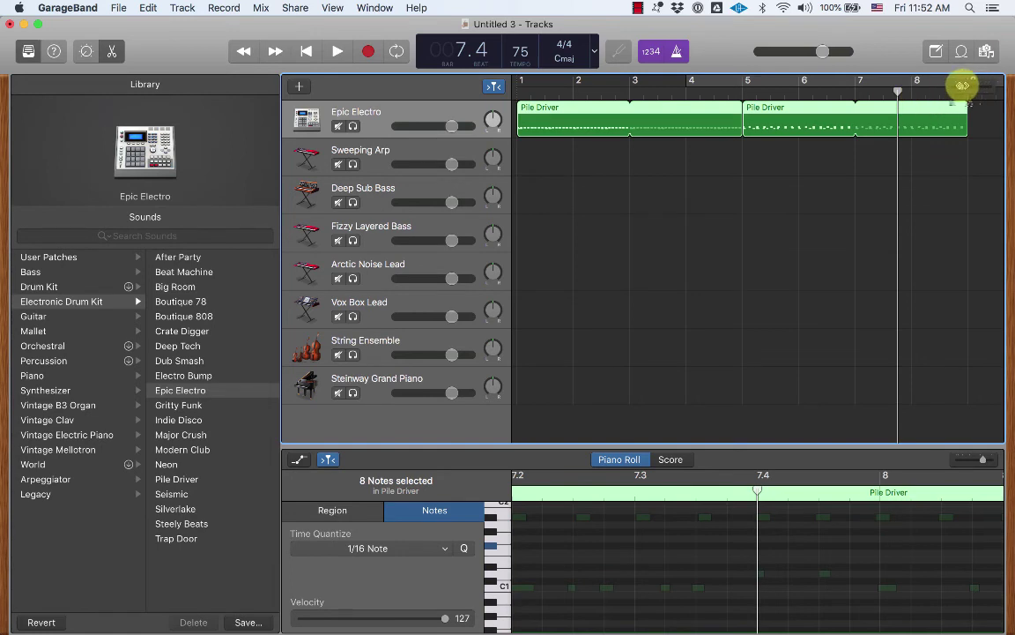
drag(963, 86, 952, 88)
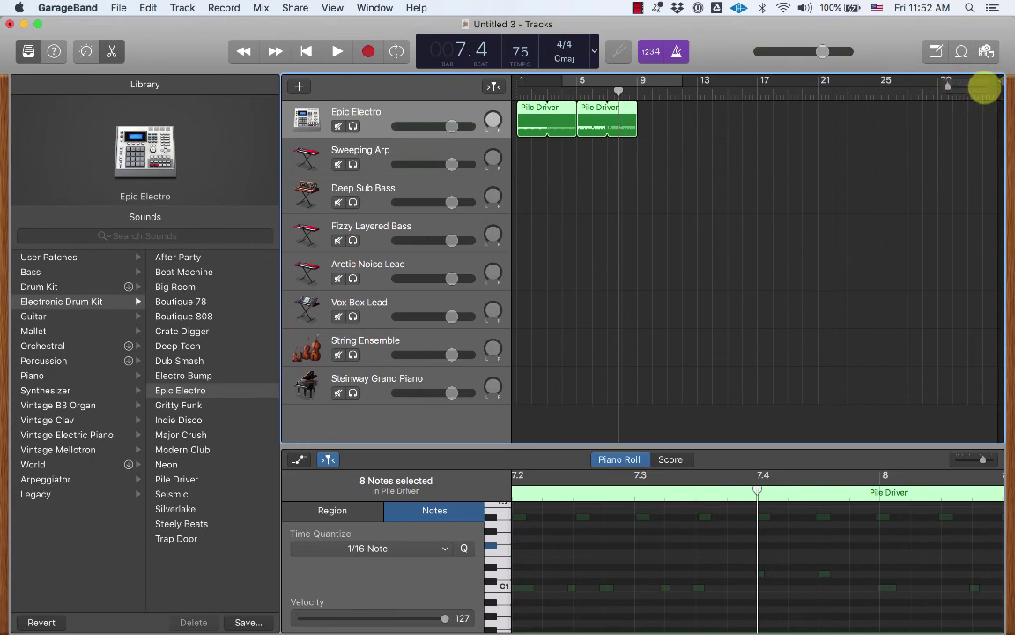
mouse_move(948, 86)
mouse_down()
mouse_move(966, 89)
mouse_move(946, 87)
mouse_up()
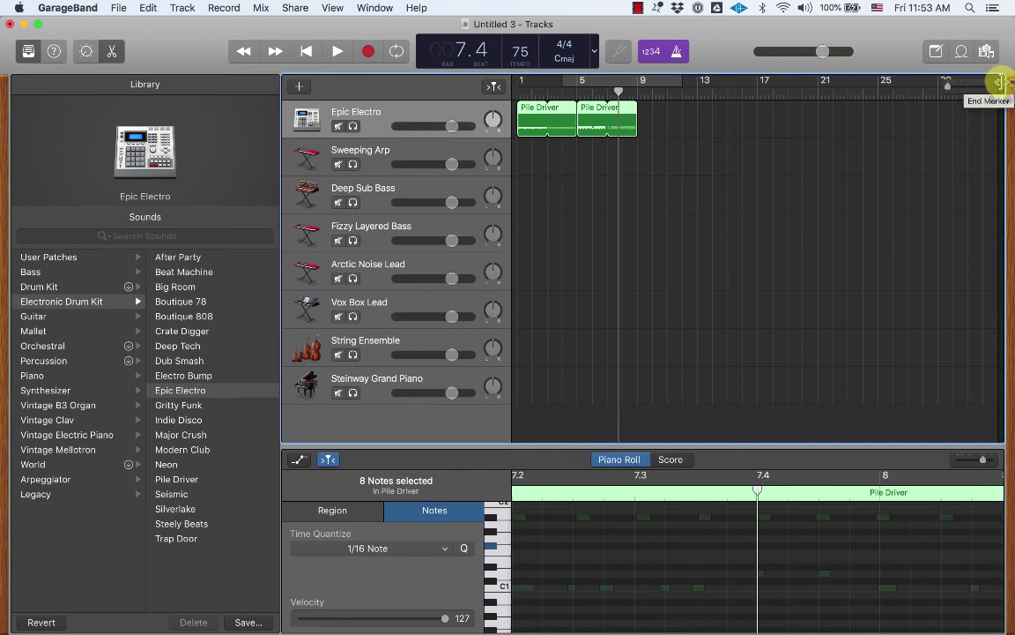
drag(1000, 82, 655, 86)
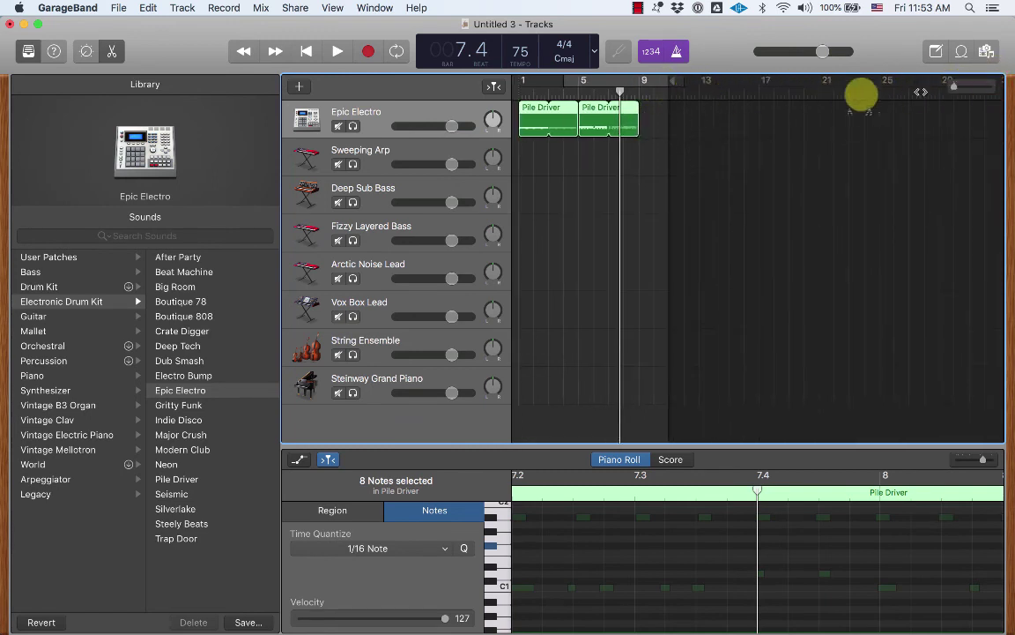
drag(671, 86, 648, 88)
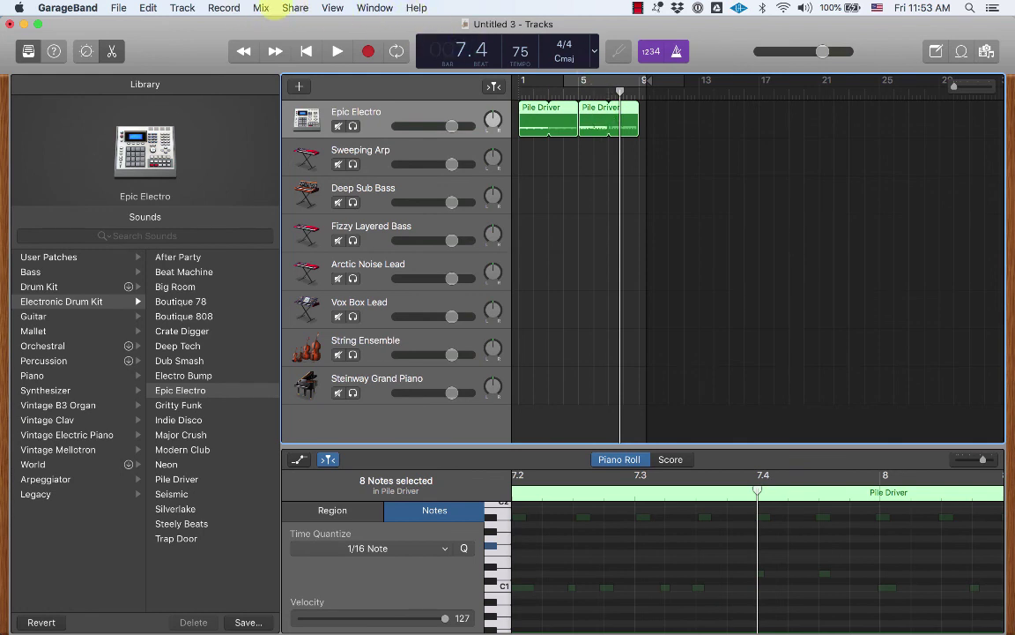
Start Export Song to Disk, naming it 'SickBeat 001' in the GarageBand folder
click(295, 8)
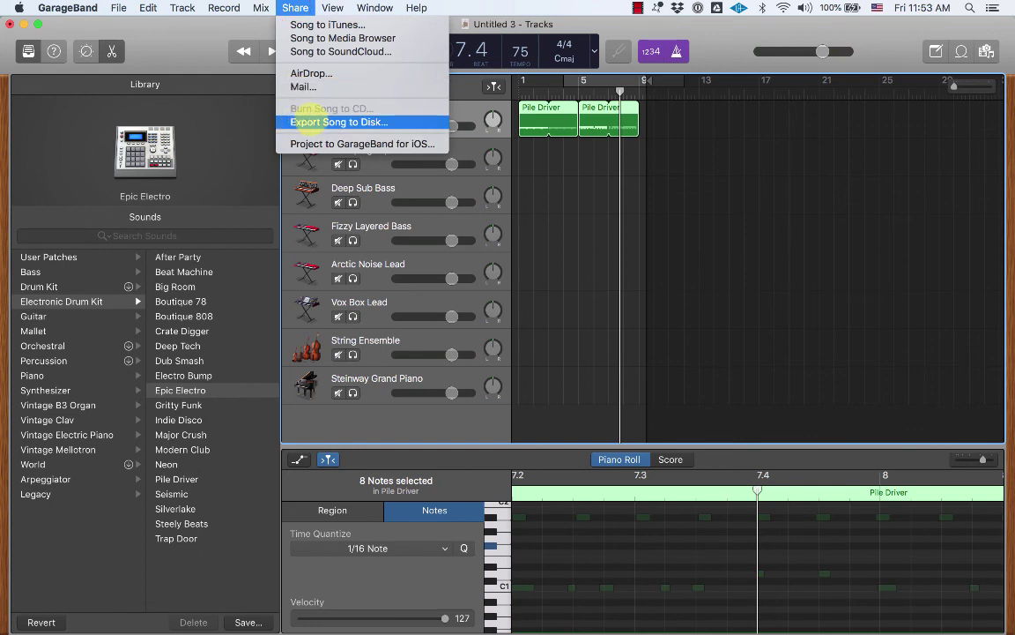
click(312, 122)
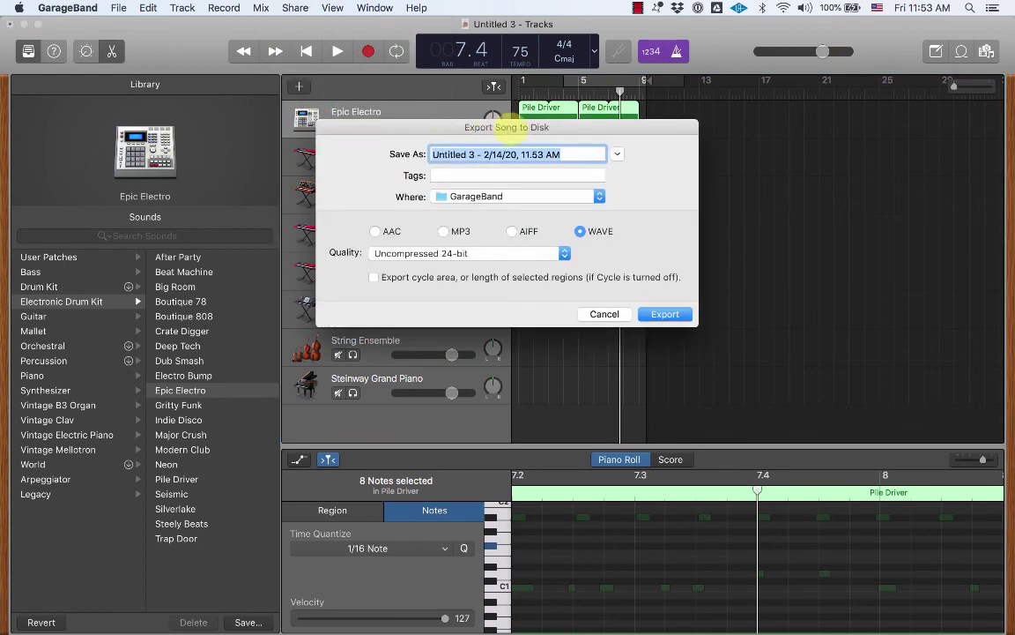
click(570, 153)
triple_click(570, 152)
text(SickBeat 001)
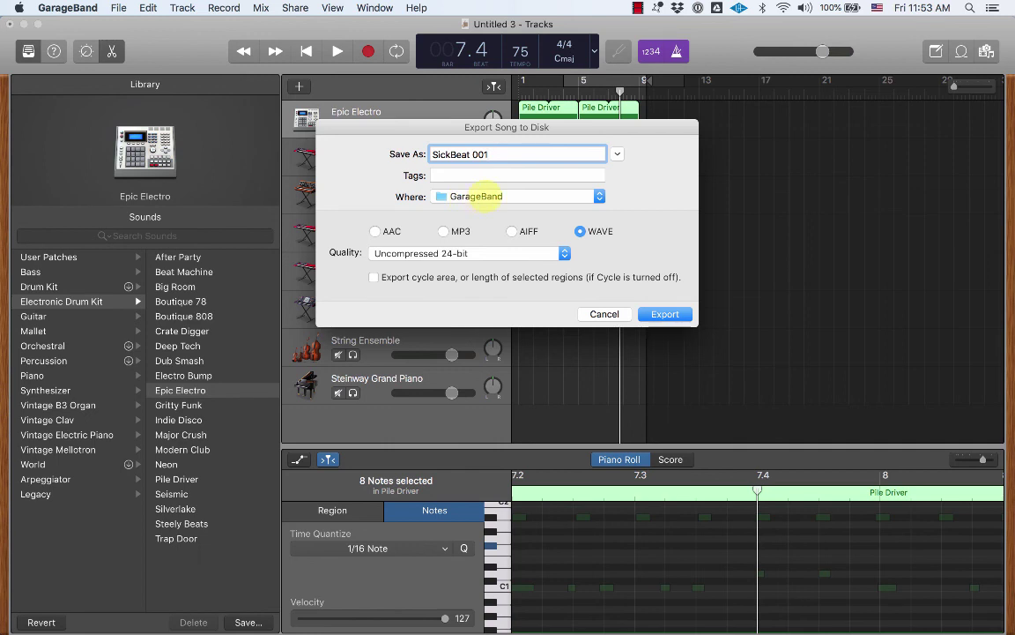
click(580, 197)
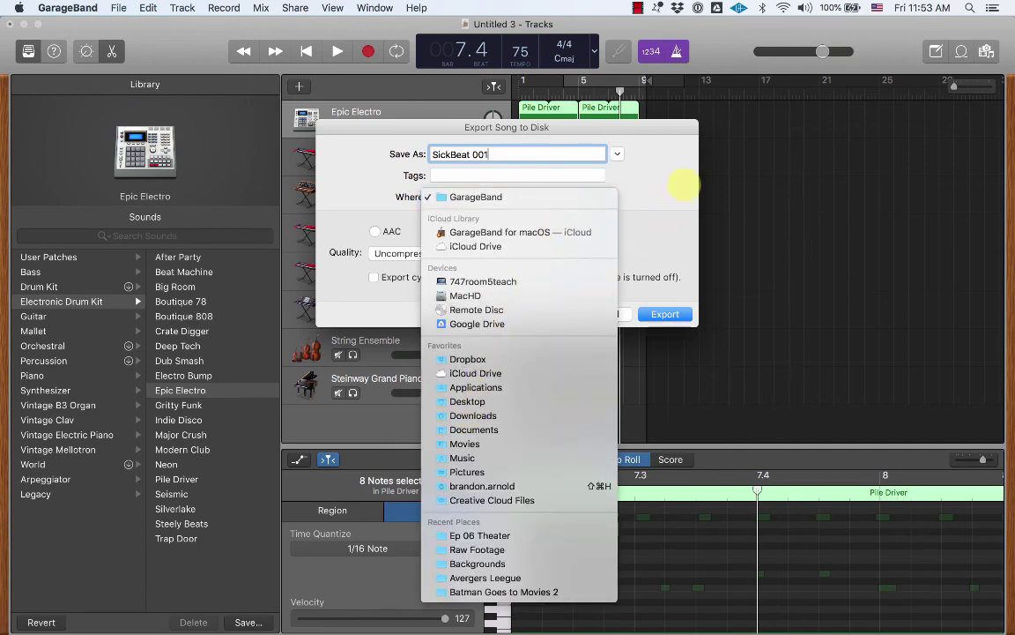
click(595, 160)
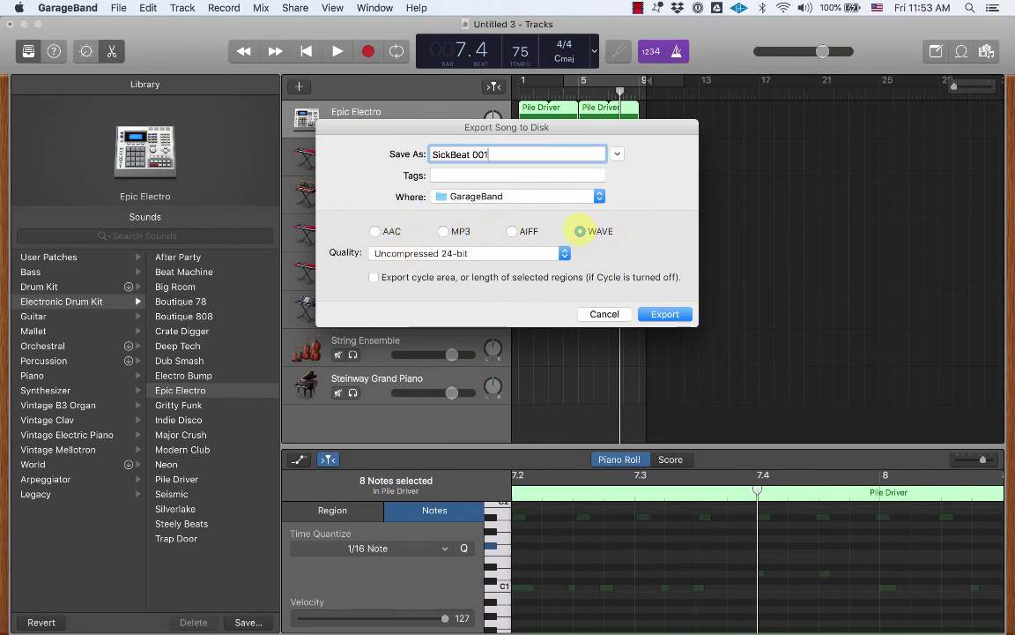
Compare the AIFF, MP3 and AAC formats, settle on 24-bit WAVE, and export
click(511, 231)
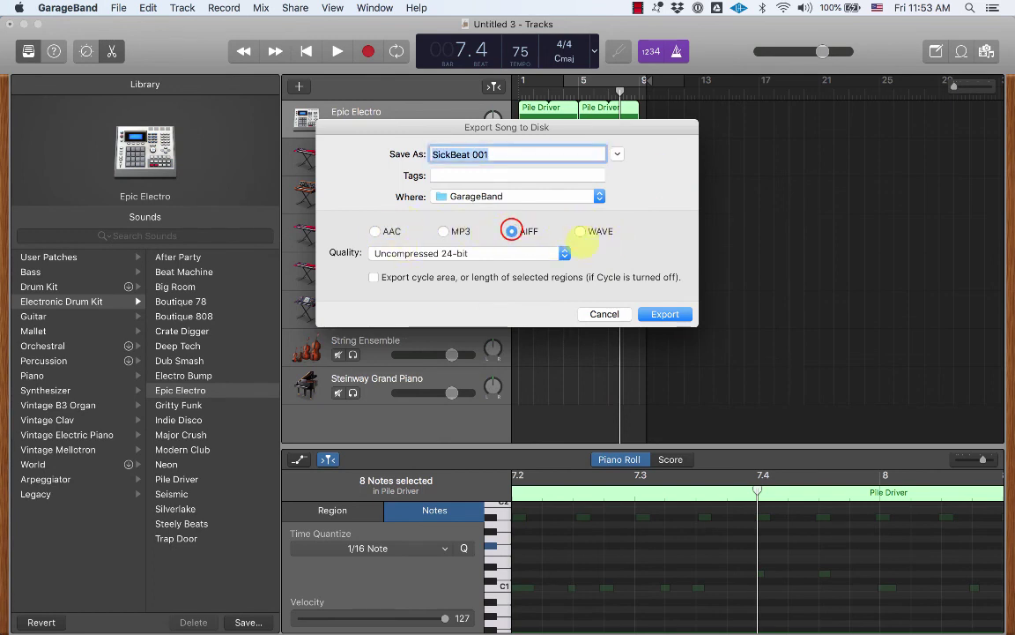
click(580, 230)
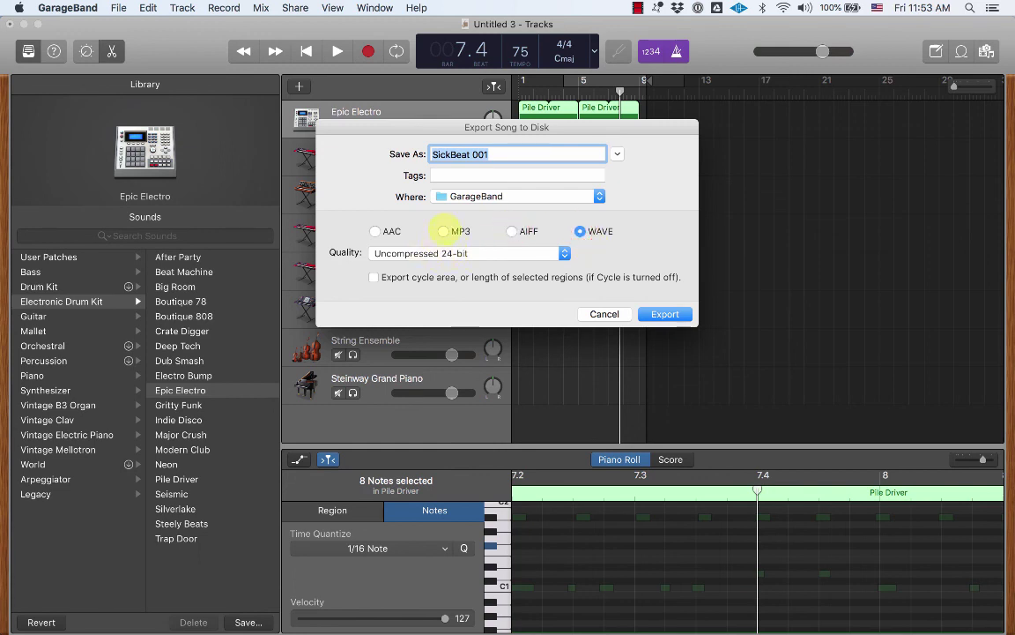
click(443, 231)
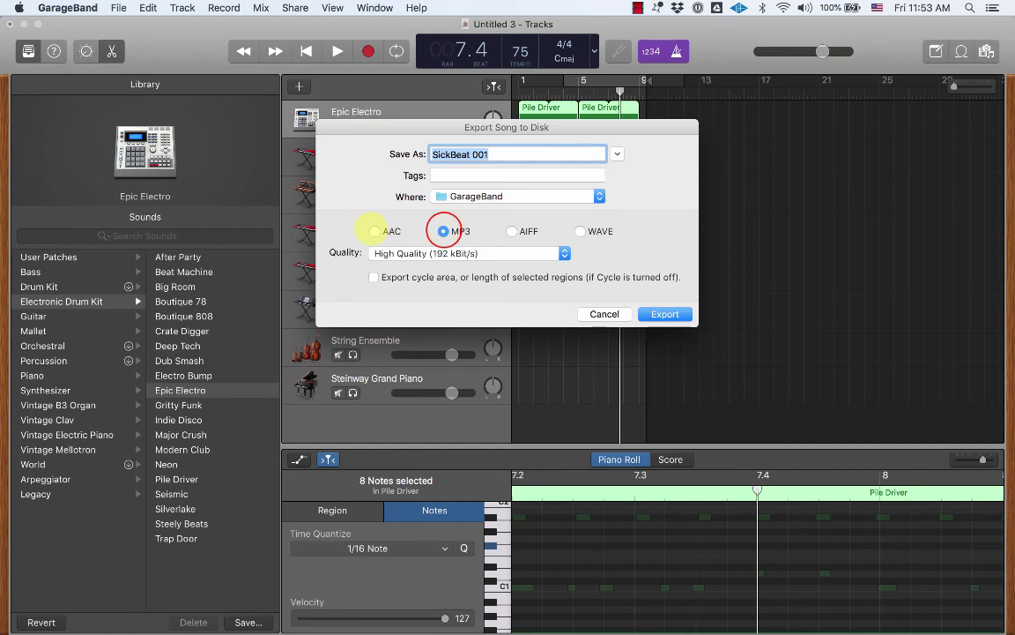
click(374, 230)
click(443, 231)
click(374, 230)
click(443, 231)
click(580, 231)
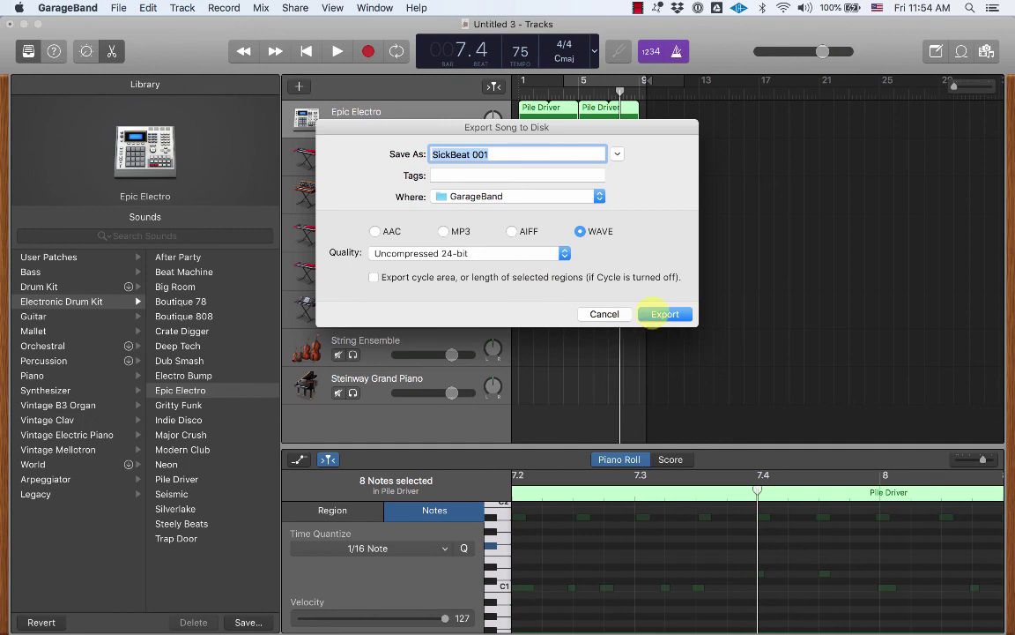
click(664, 314)
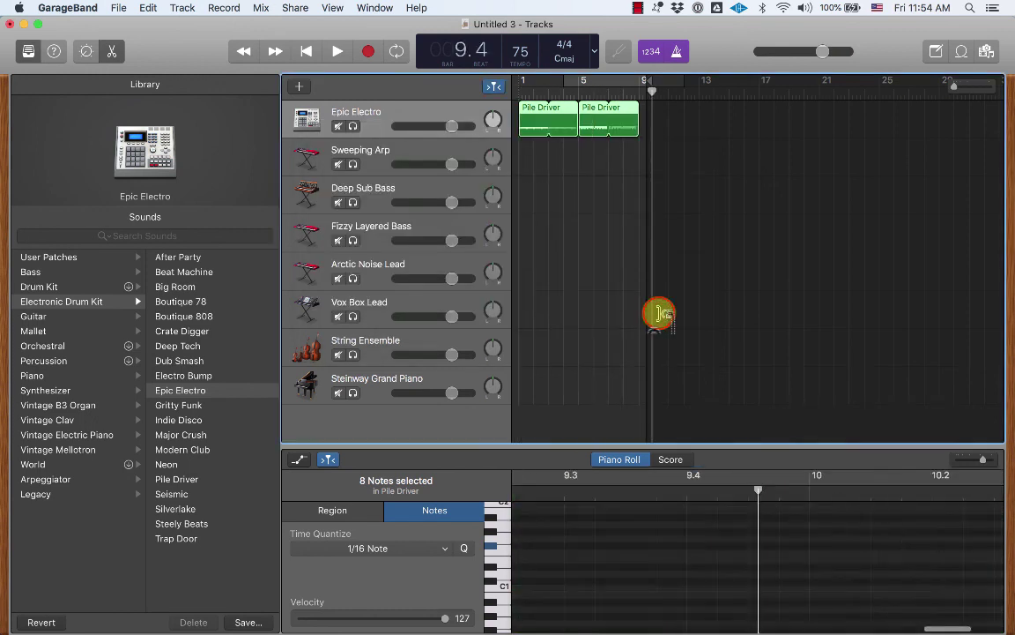